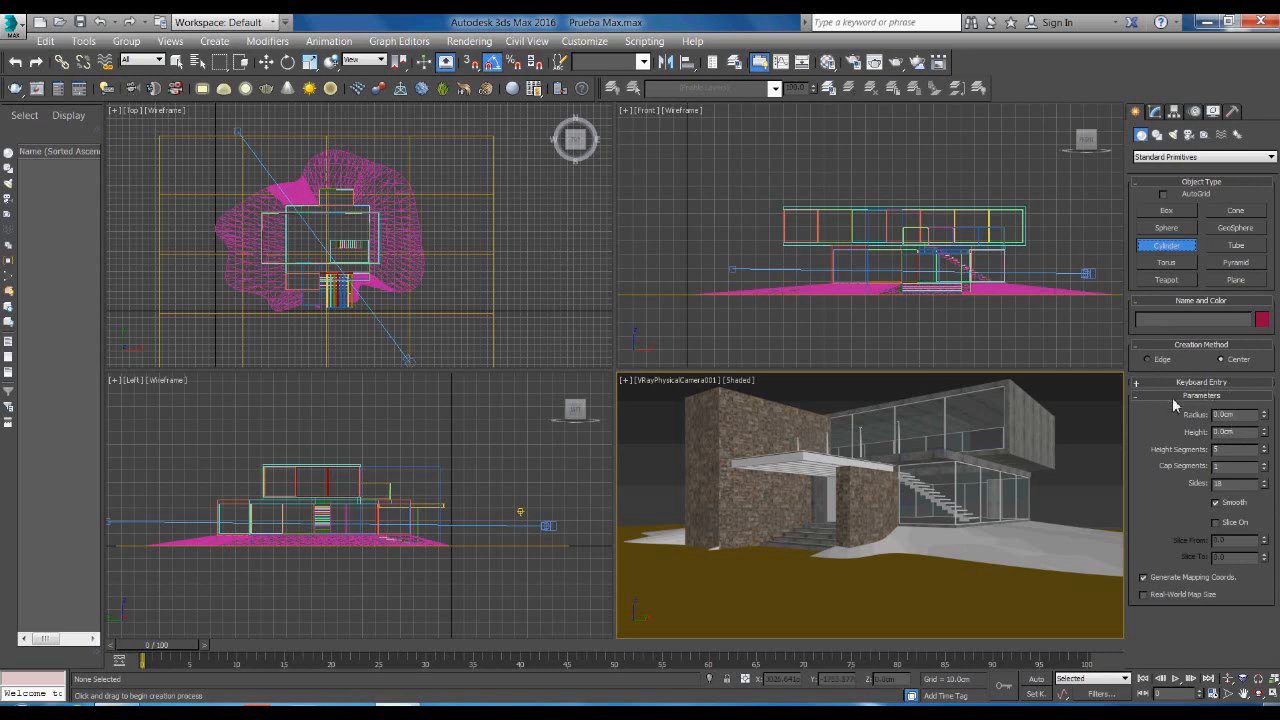
Step: Assign the LACA NEGRO material to all objects on the 3D-METALPERFIL layer, and clear the selection
{"action": "left_click", "coordinate": [1136, 396]}
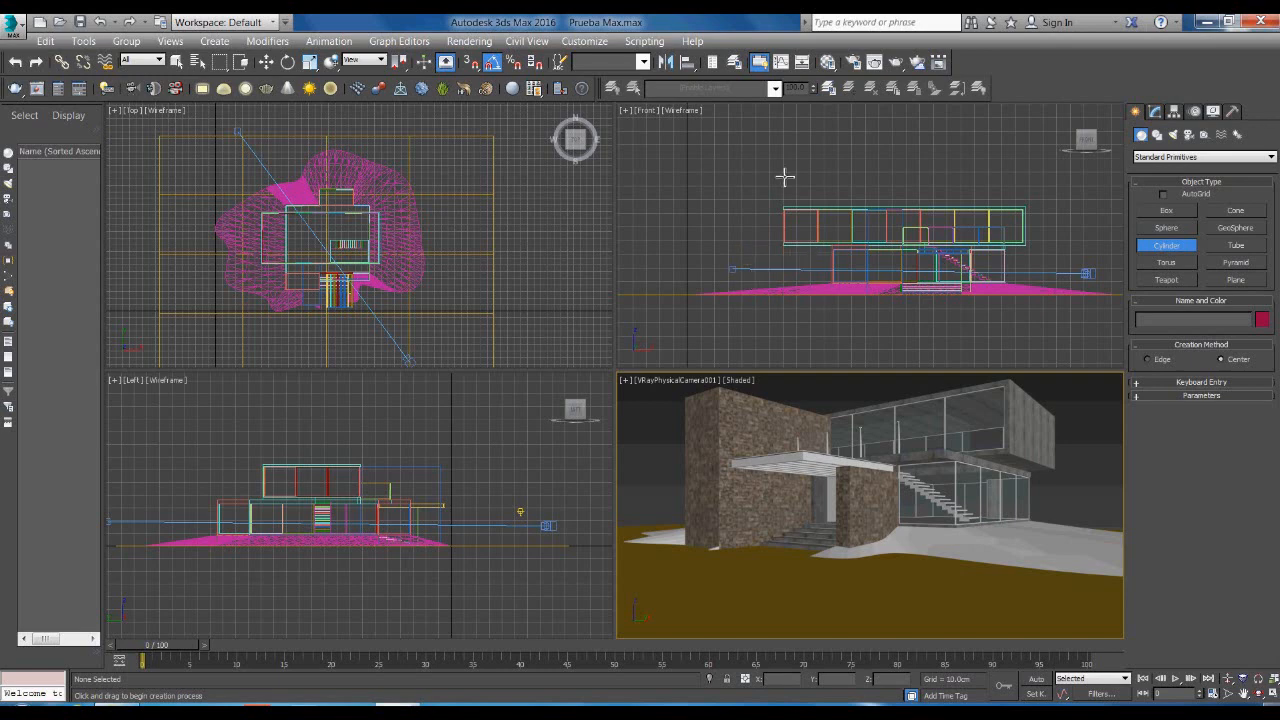
{"action": "left_click", "coordinate": [828, 63]}
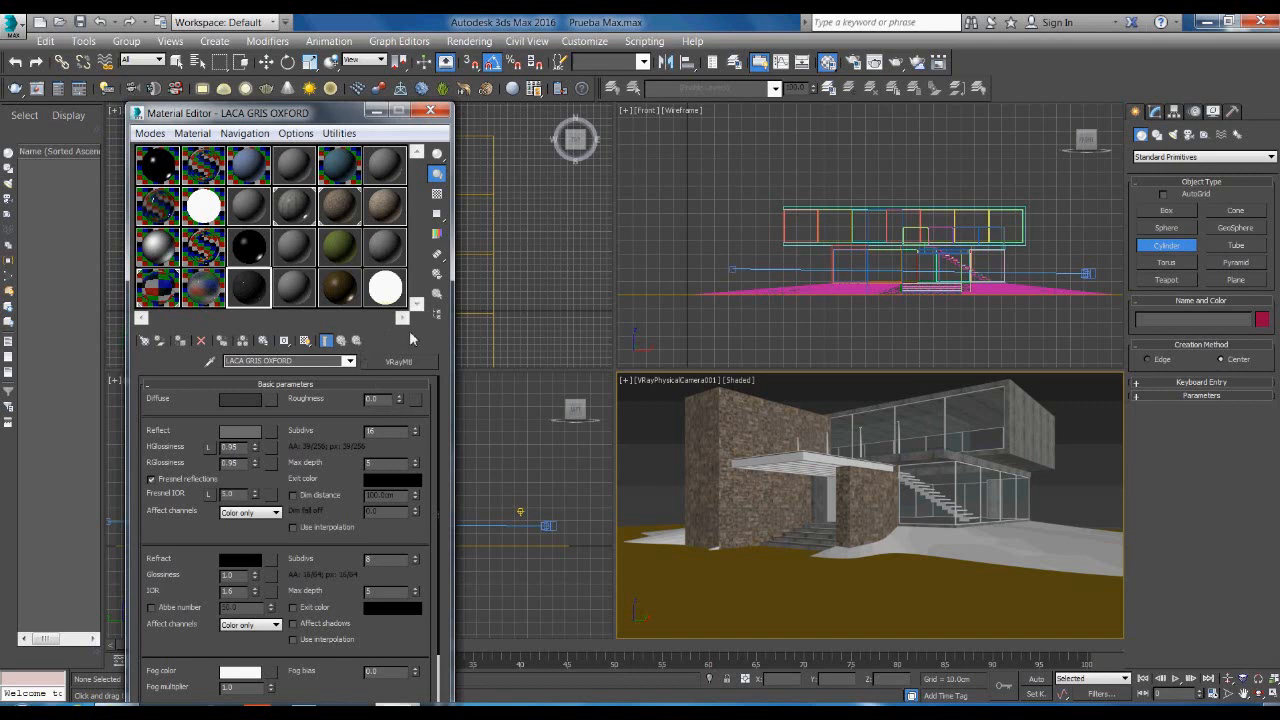
{"action": "left_click", "coordinate": [734, 62]}
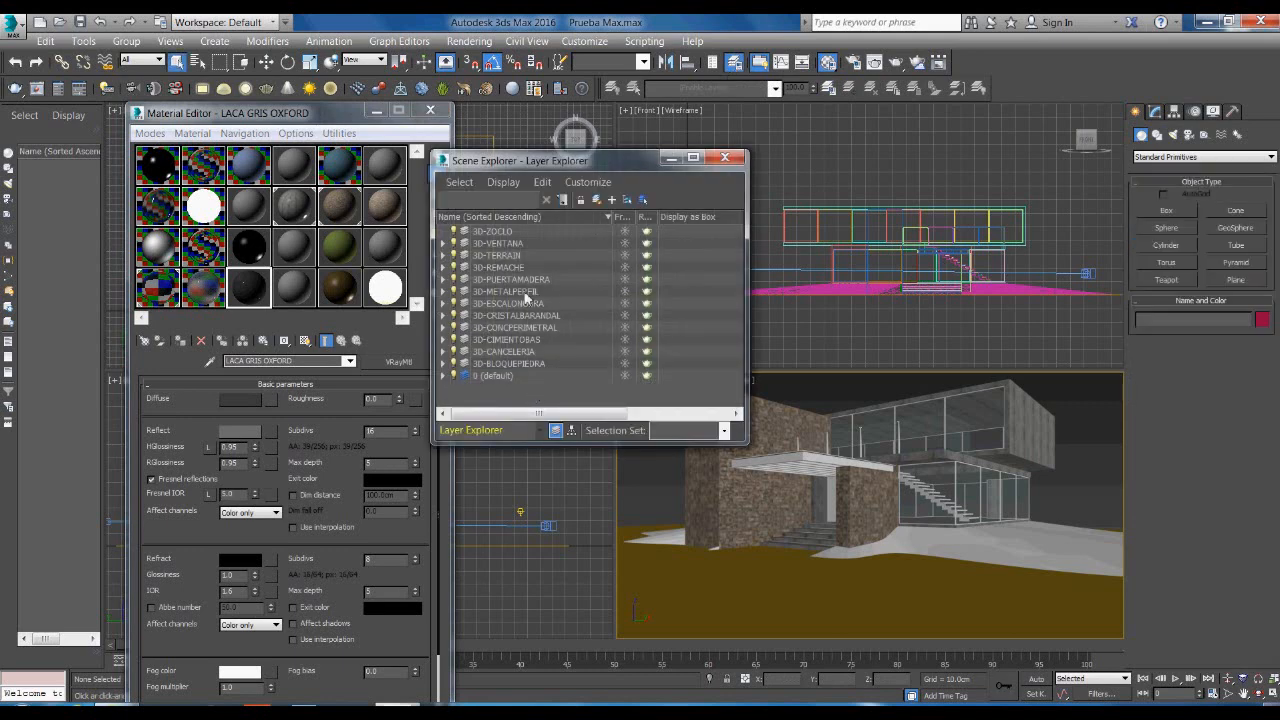
{"action": "left_click", "coordinate": [526, 292]}
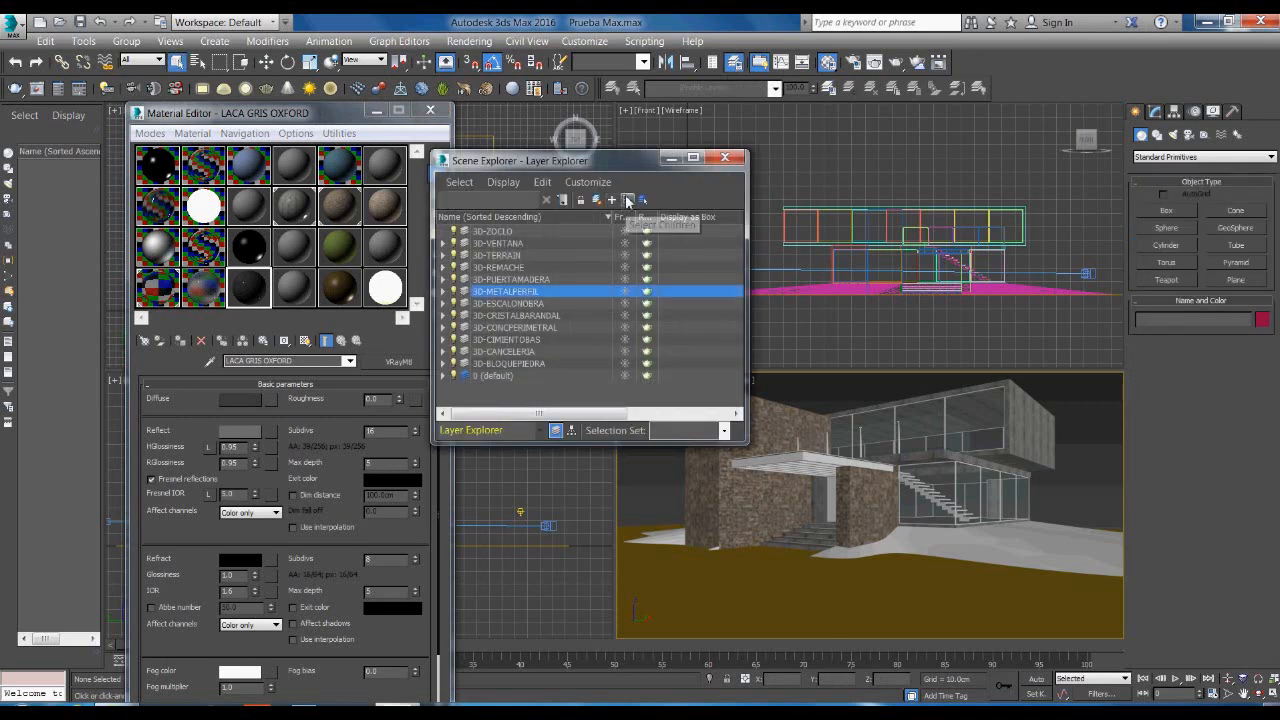
{"action": "left_click", "coordinate": [628, 200]}
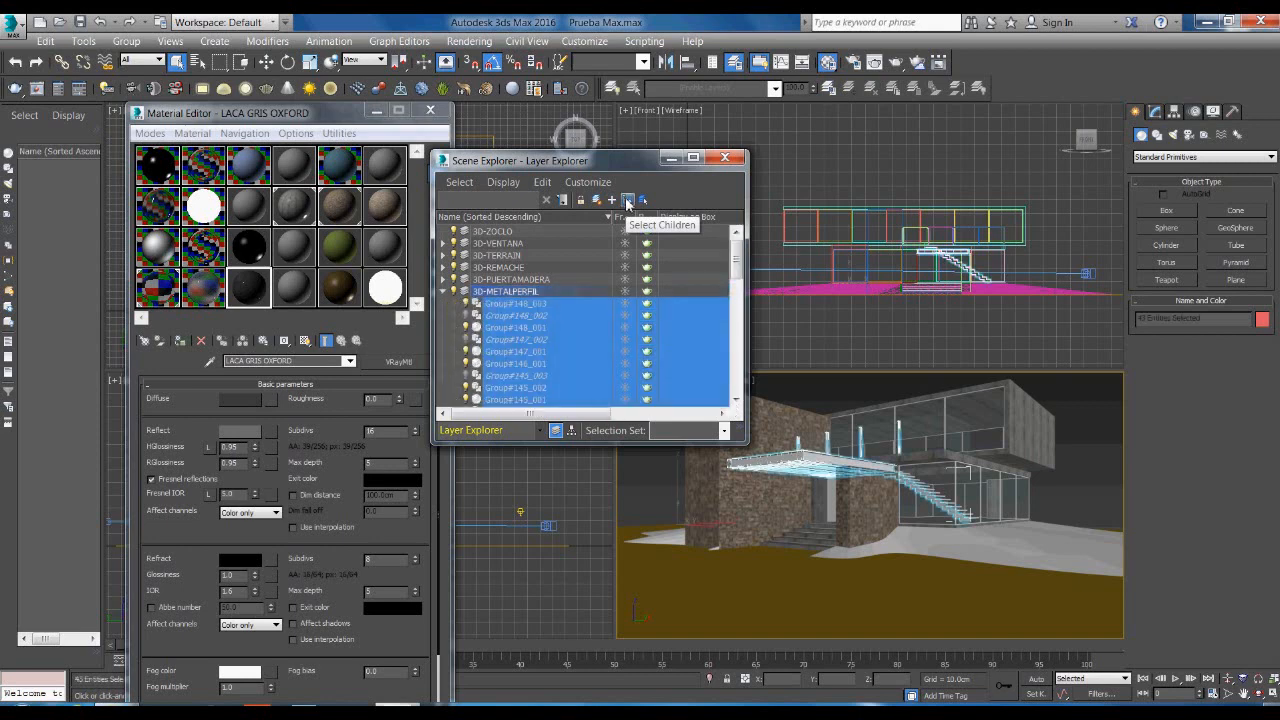
{"action": "left_click", "coordinate": [243, 250]}
{"action": "left_click", "coordinate": [180, 340]}
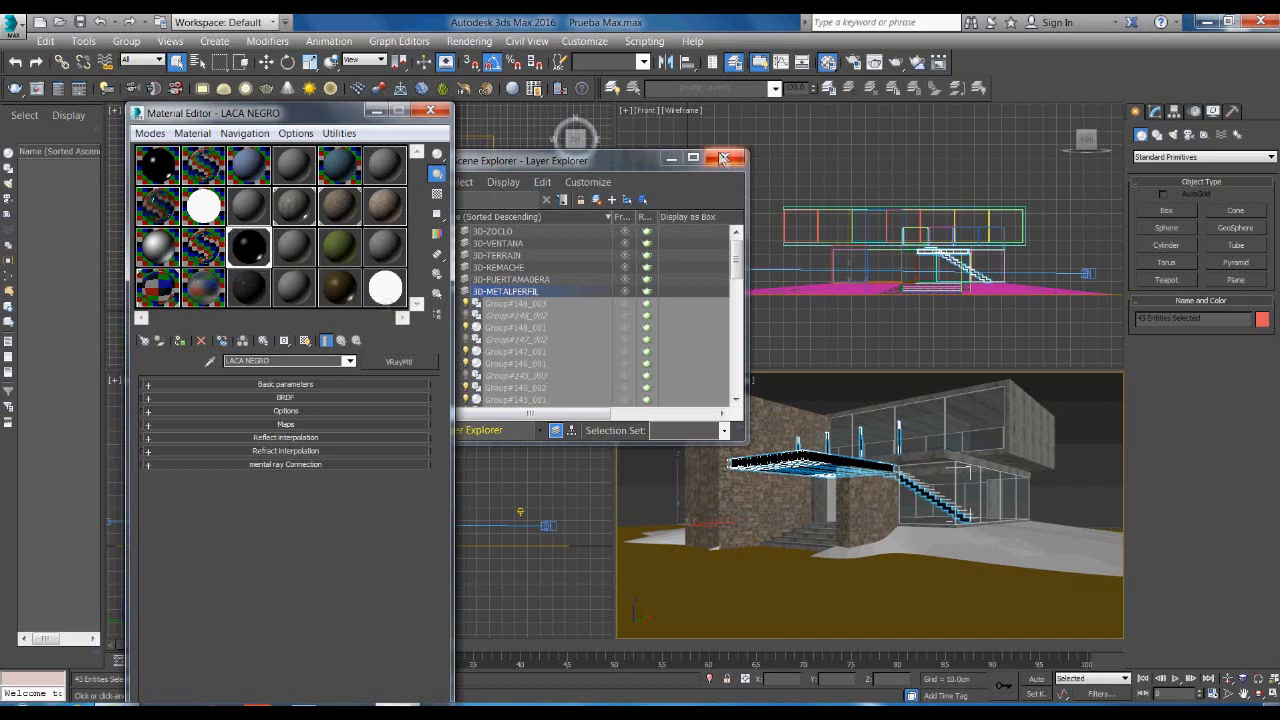
{"action": "left_click", "coordinate": [780, 165]}
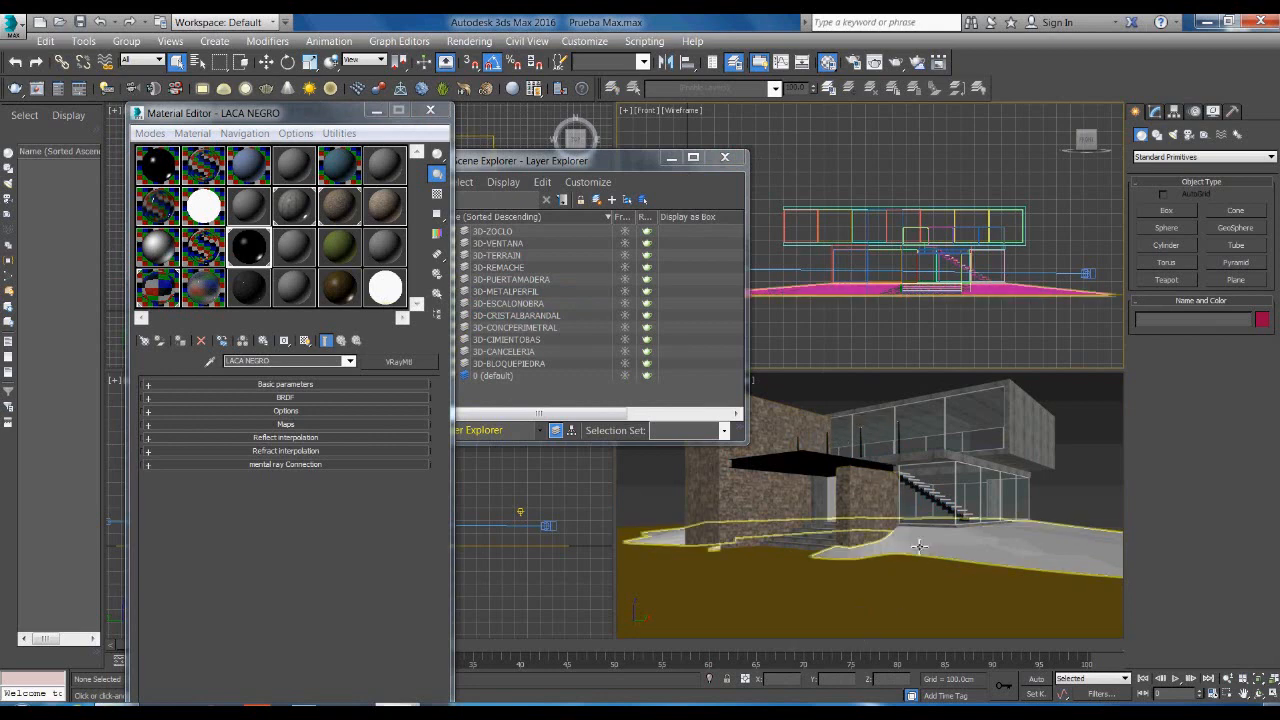
Step: Assign the PASTO grass material to both the sloped terrain around the house and the flat ground plane
{"action": "left_click", "coordinate": [921, 544]}
{"action": "left_click", "coordinate": [900, 594], "text": "ctrl"}
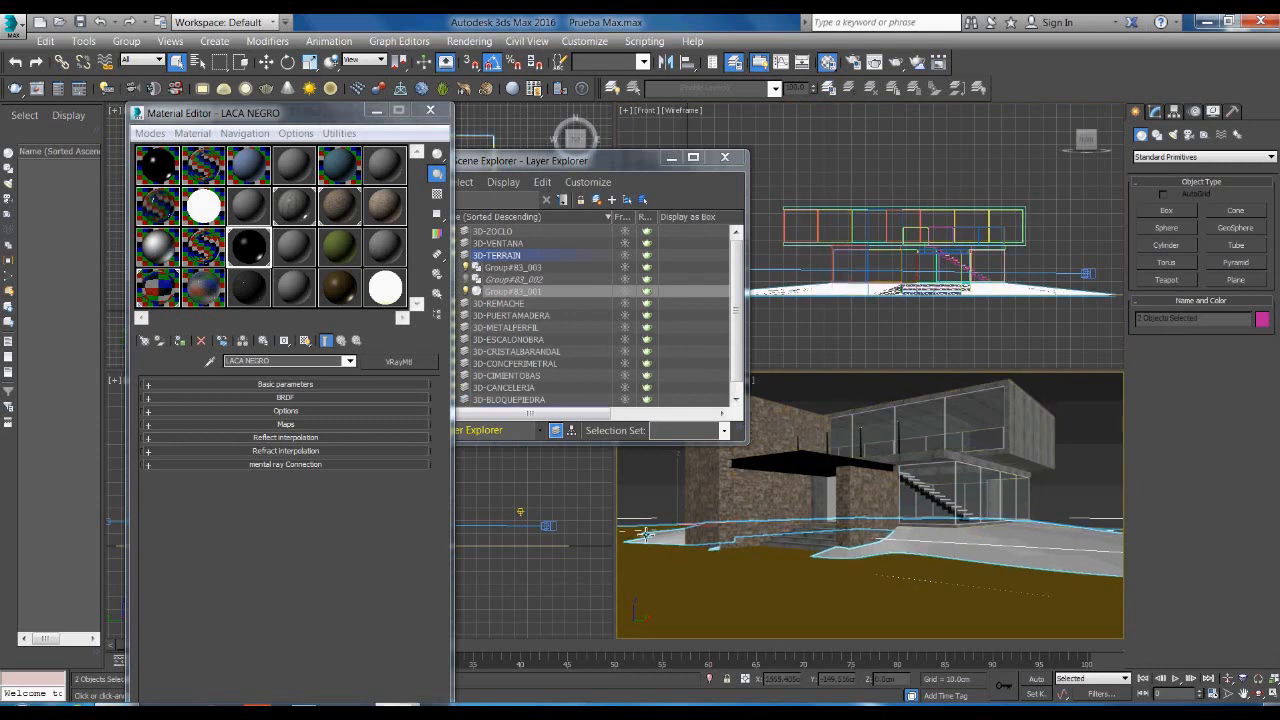
{"action": "left_click", "coordinate": [340, 246]}
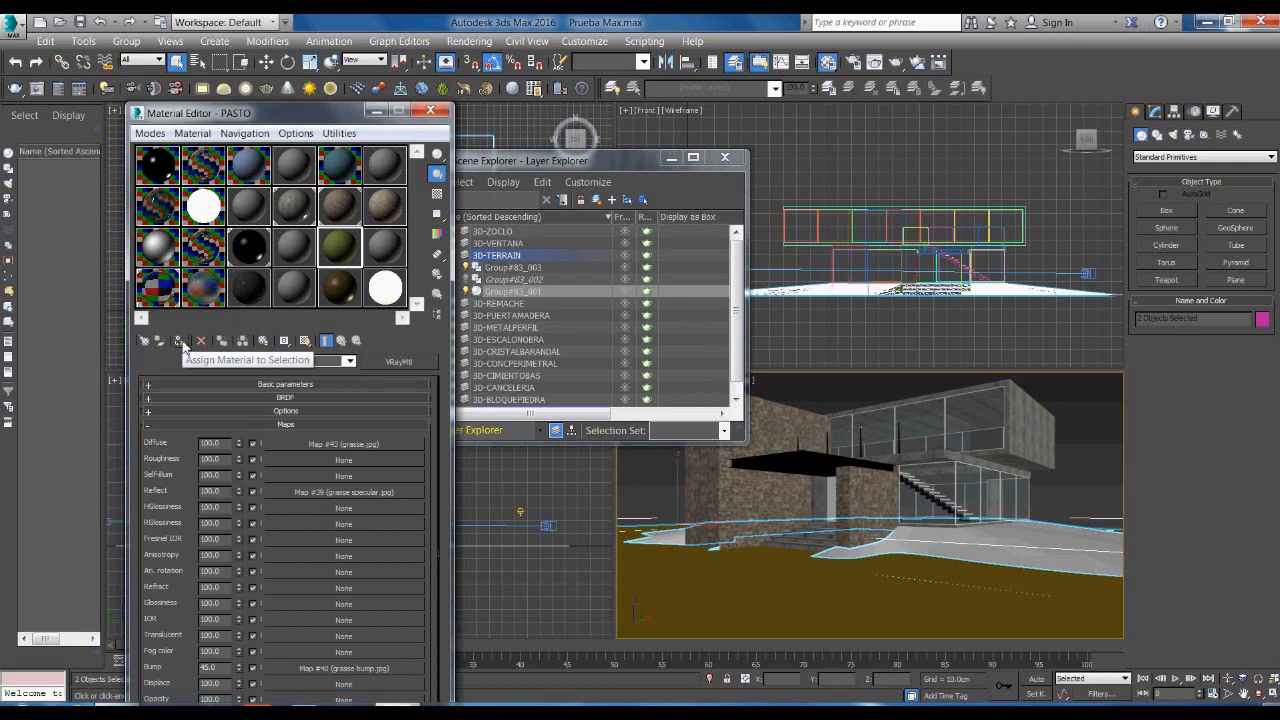
{"action": "left_click", "coordinate": [180, 341]}
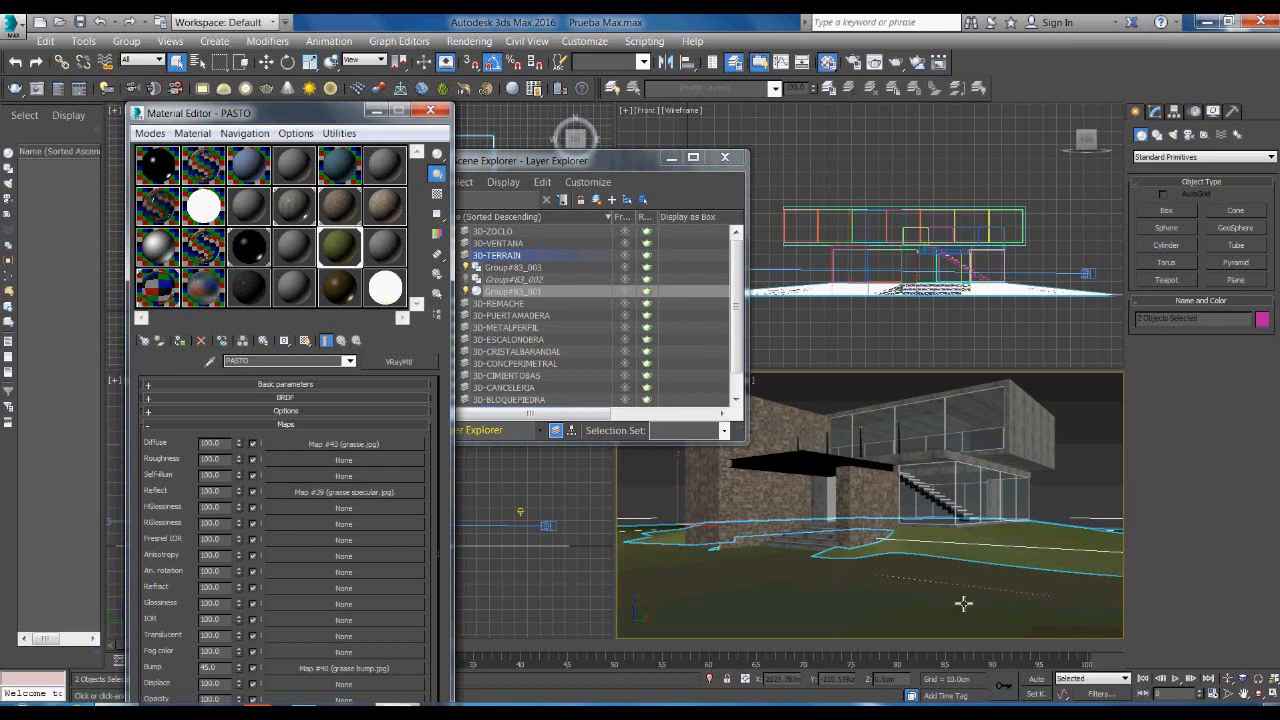
Step: Add a UVW Map modifier to the terrain and ground plane, with Box mapping and Real-World Map Size enabled
{"action": "left_click", "coordinate": [1156, 117]}
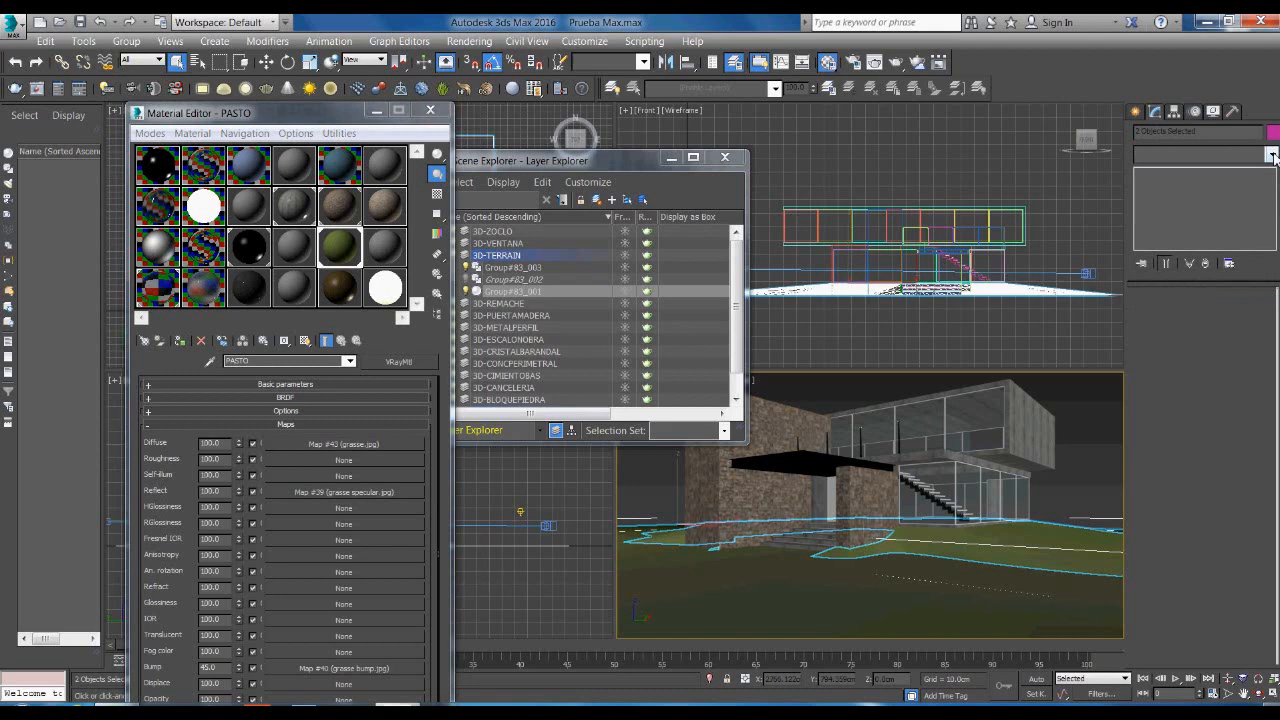
{"action": "left_click", "coordinate": [1272, 154]}
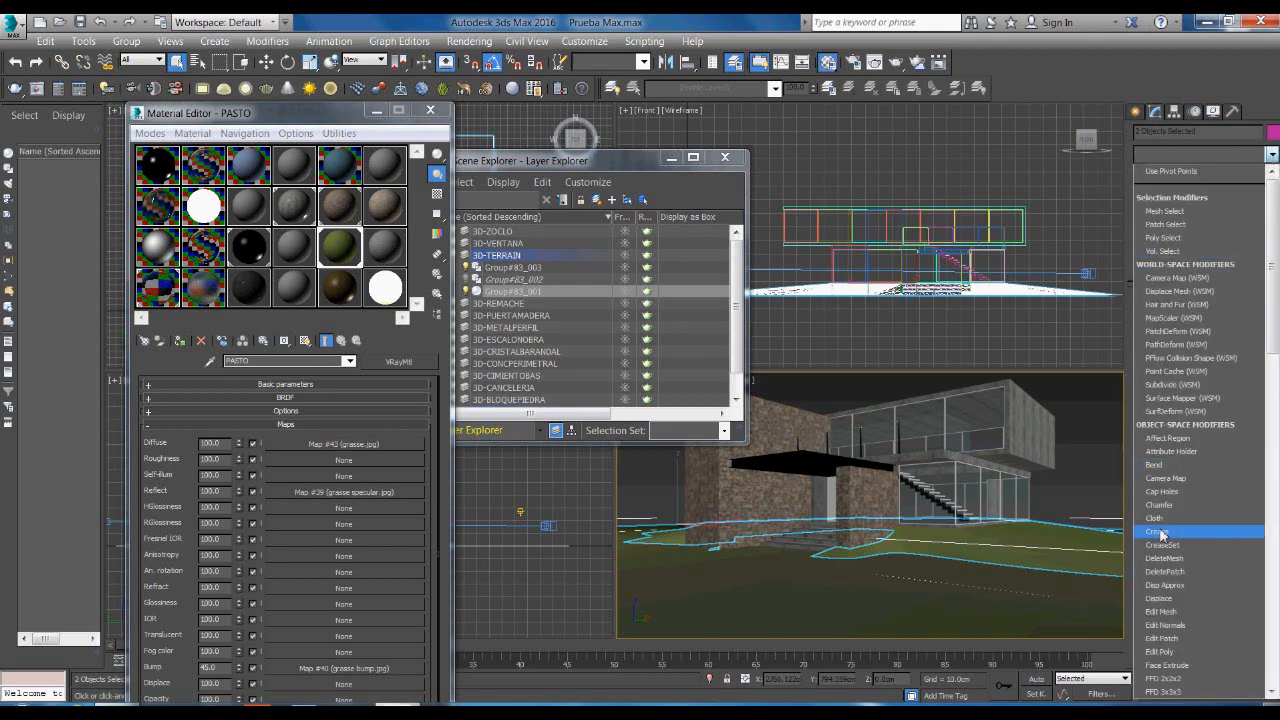
{"action": "scroll", "coordinate": [1161, 535], "scroll_direction": "down", "scroll_amount": 20}
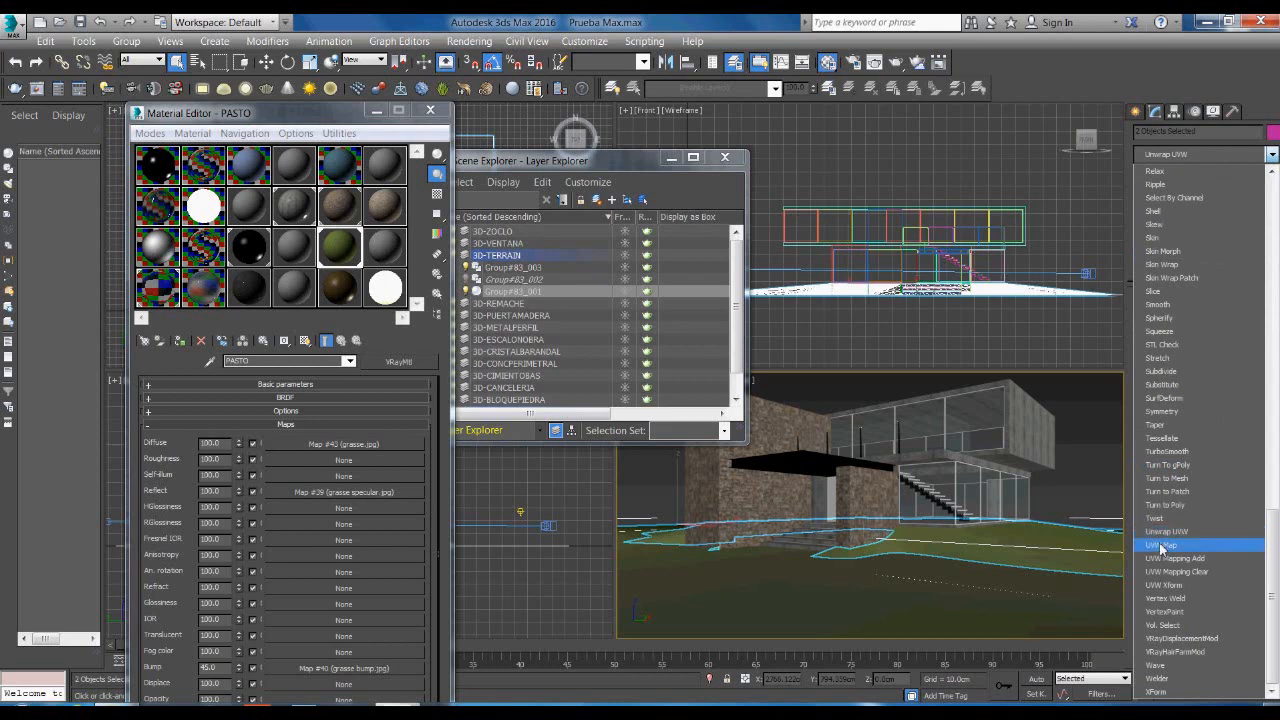
{"action": "left_click", "coordinate": [1161, 547]}
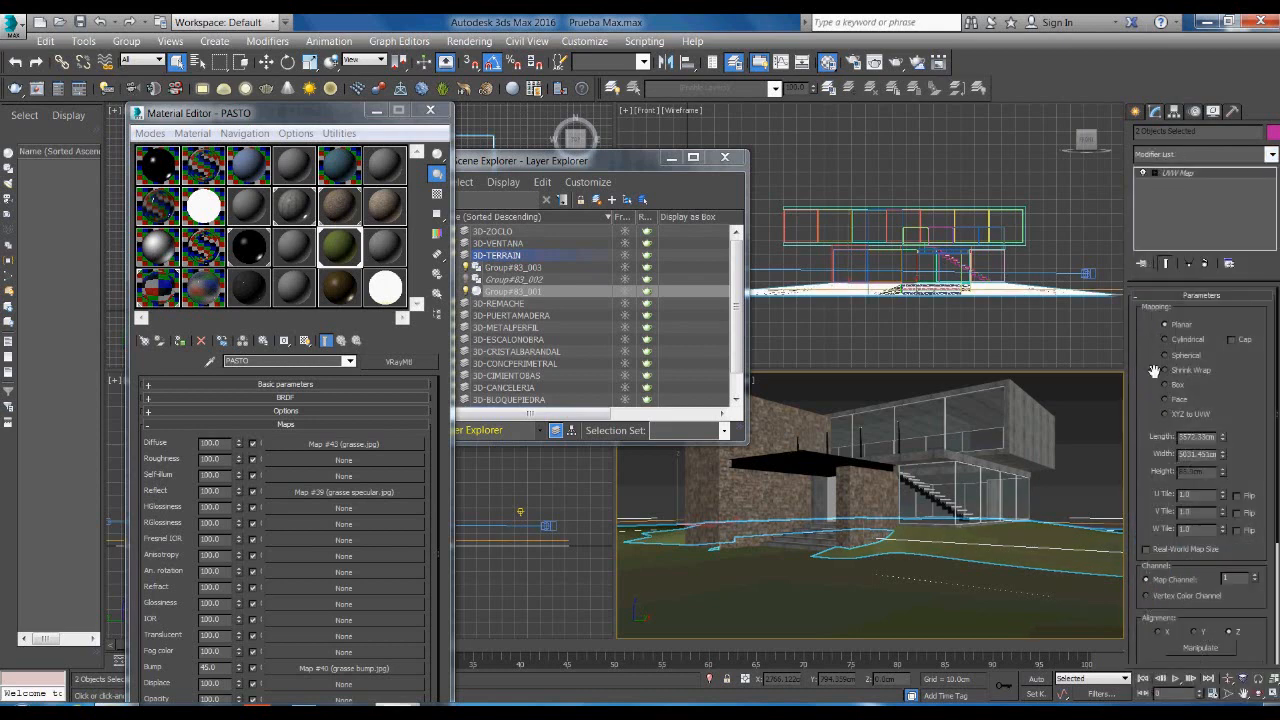
{"action": "left_click", "coordinate": [1166, 385]}
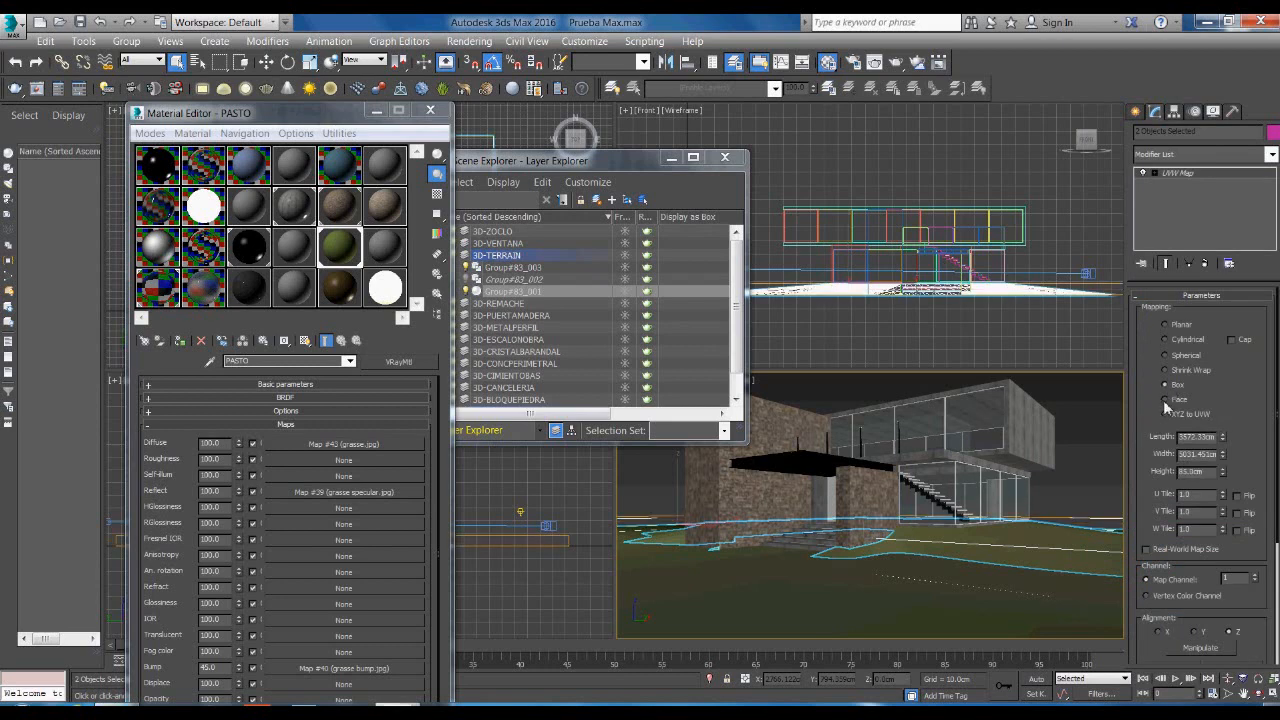
{"action": "left_click", "coordinate": [1148, 549]}
{"action": "left_click", "coordinate": [1148, 550]}
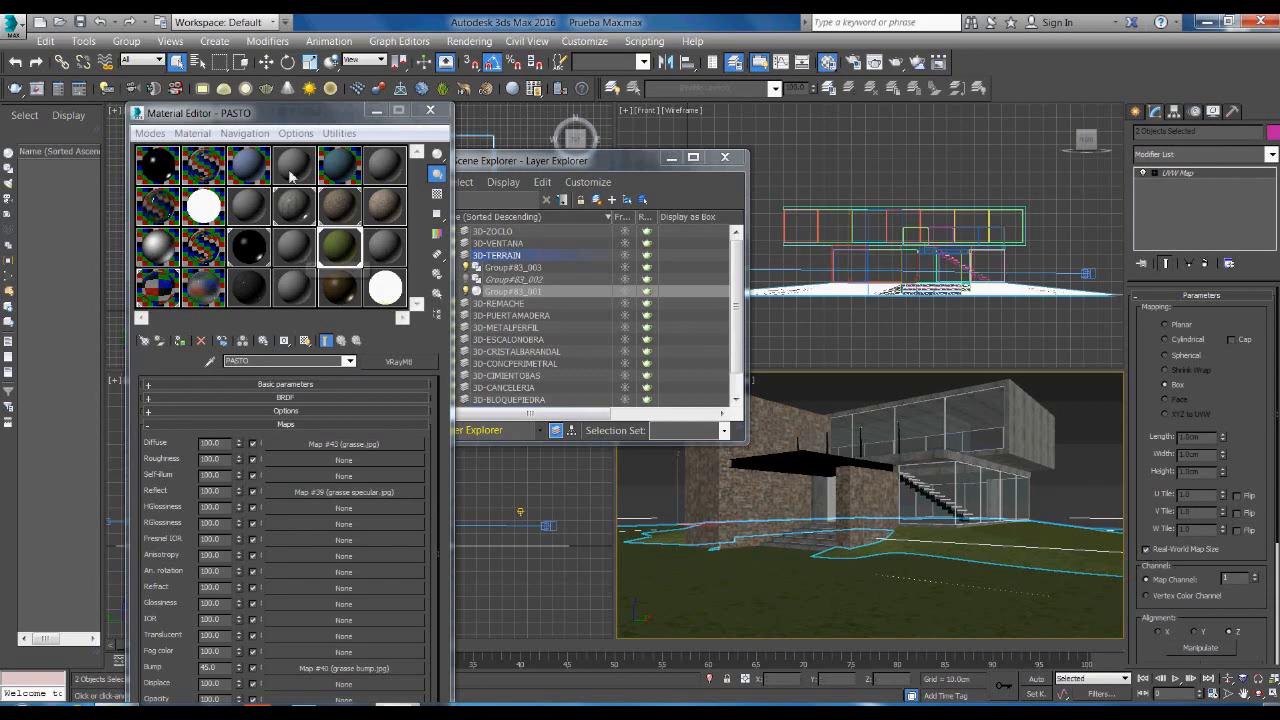
Step: Examine the map types available for the PASTO material's Fresnel IOR slot without assigning one
{"action": "left_click_drag", "start_coordinate": [290, 120], "coordinate": [355, 113]}
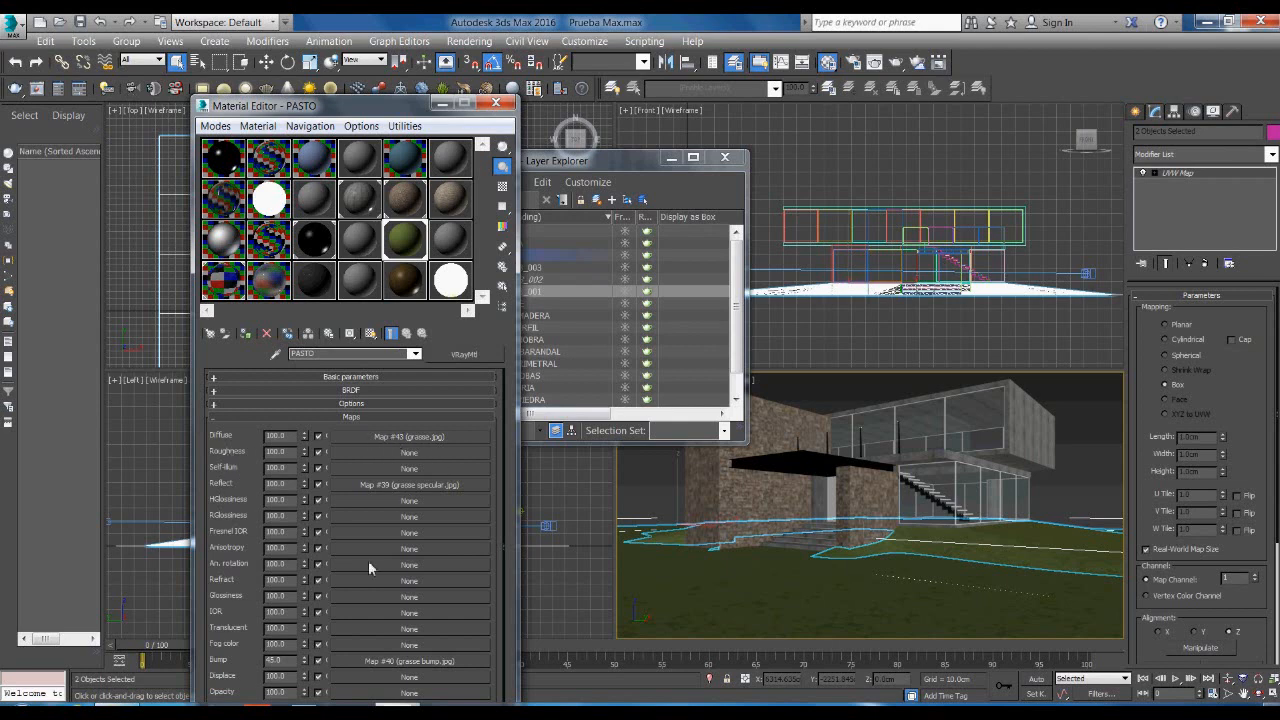
{"action": "left_click", "coordinate": [386, 531]}
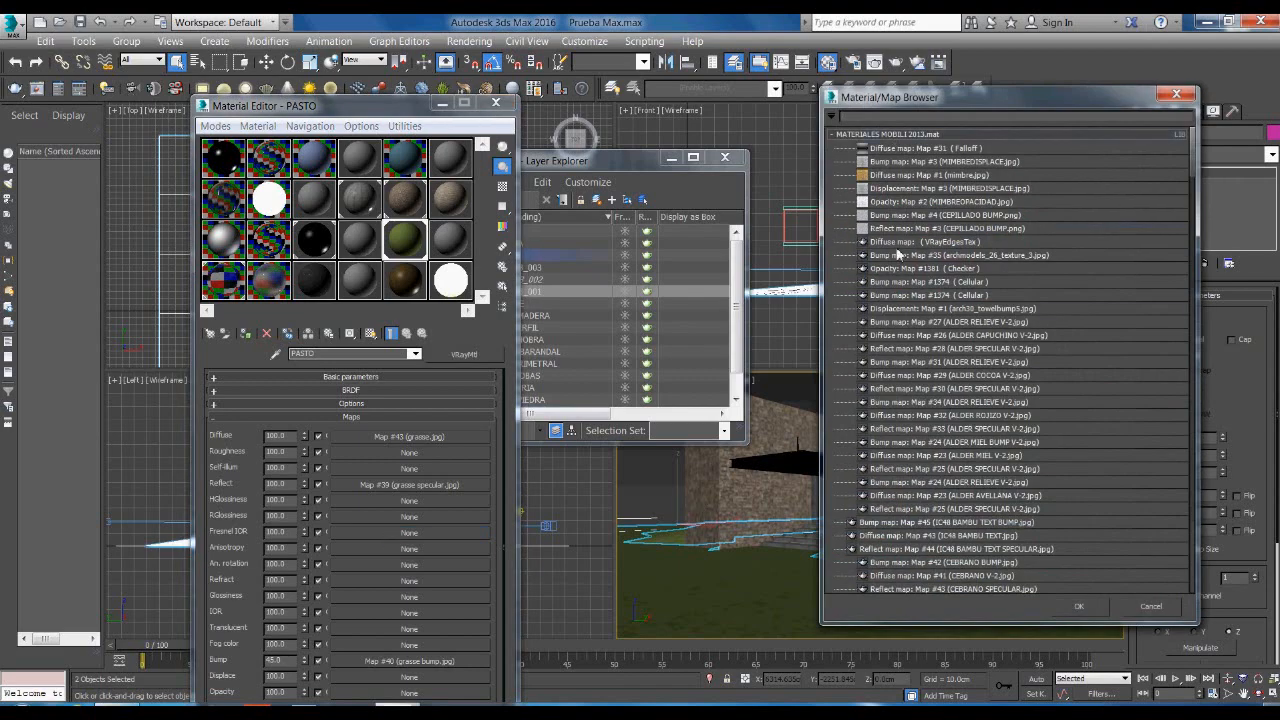
{"action": "left_click", "coordinate": [836, 136]}
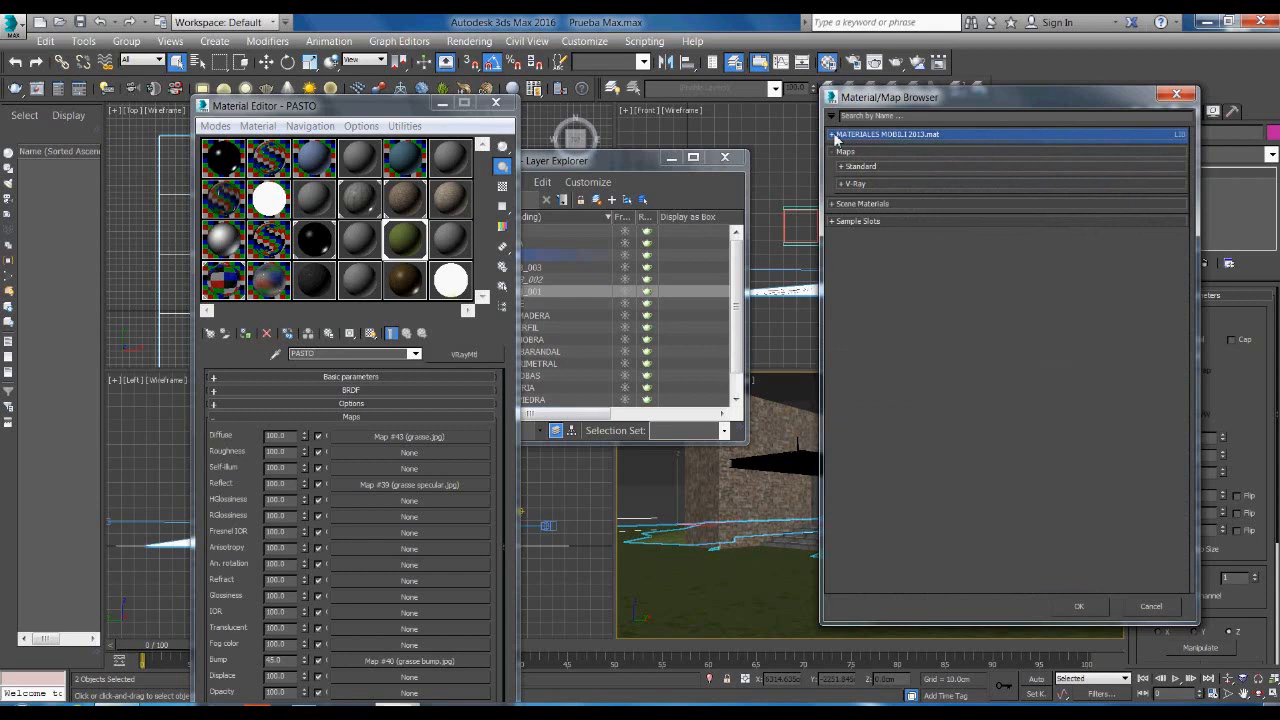
{"action": "left_click", "coordinate": [852, 168]}
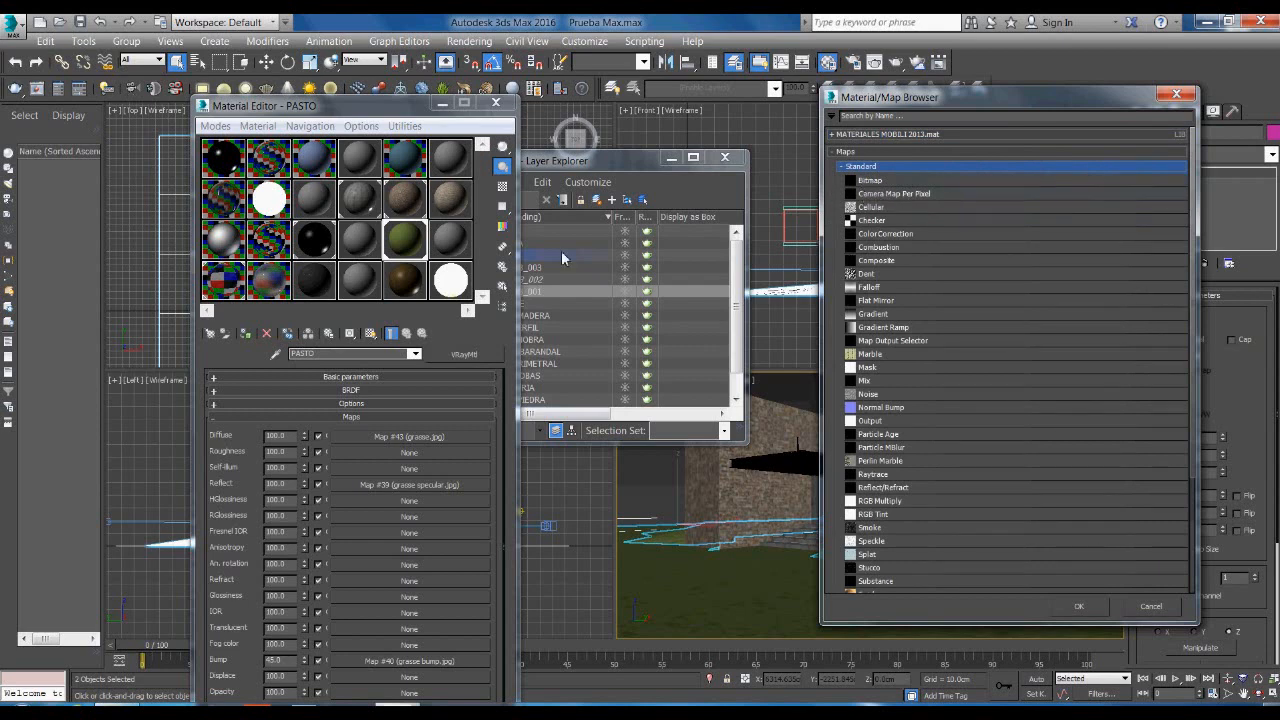
{"action": "left_click", "coordinate": [835, 155]}
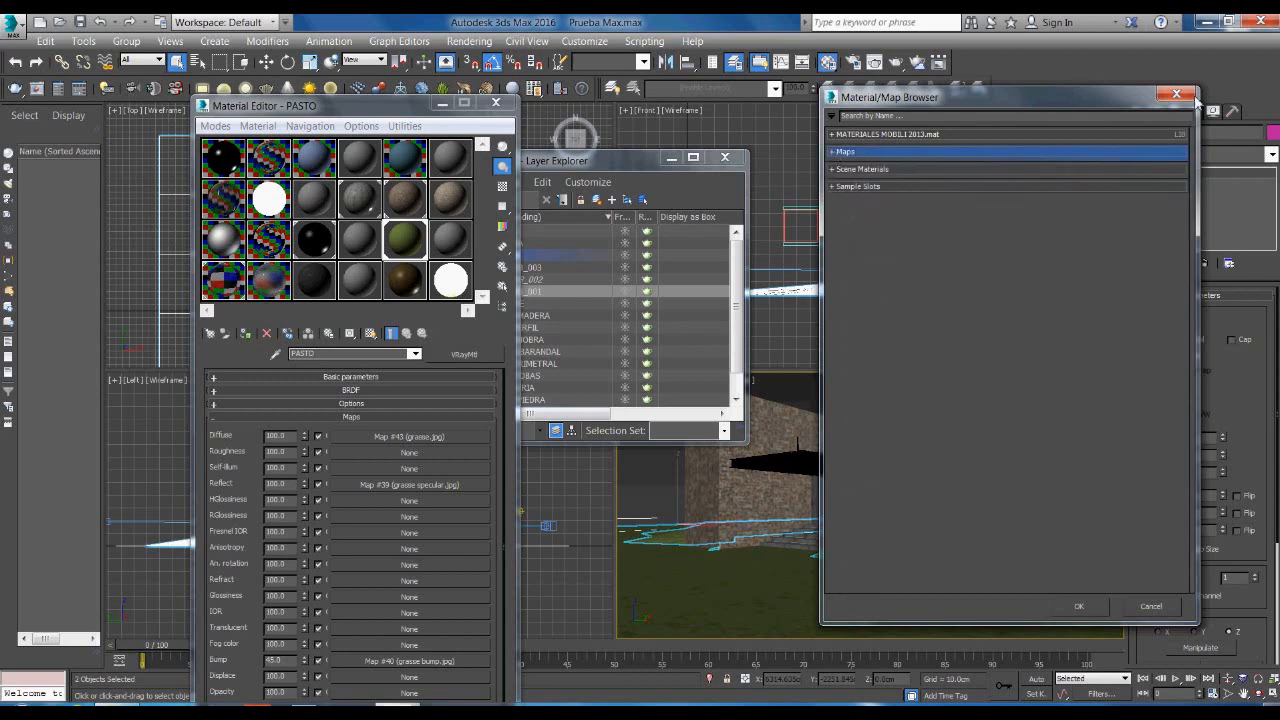
{"action": "left_click", "coordinate": [1176, 93]}
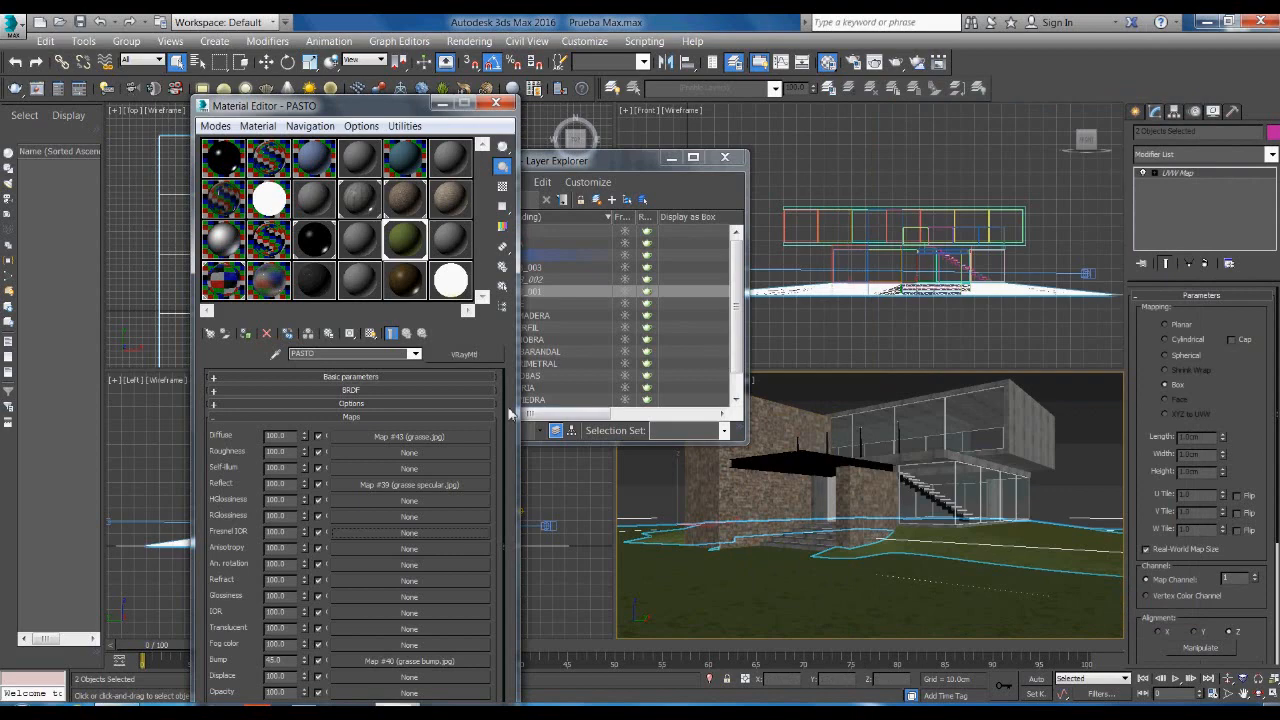
{"action": "left_click_drag", "start_coordinate": [395, 110], "coordinate": [395, 78]}
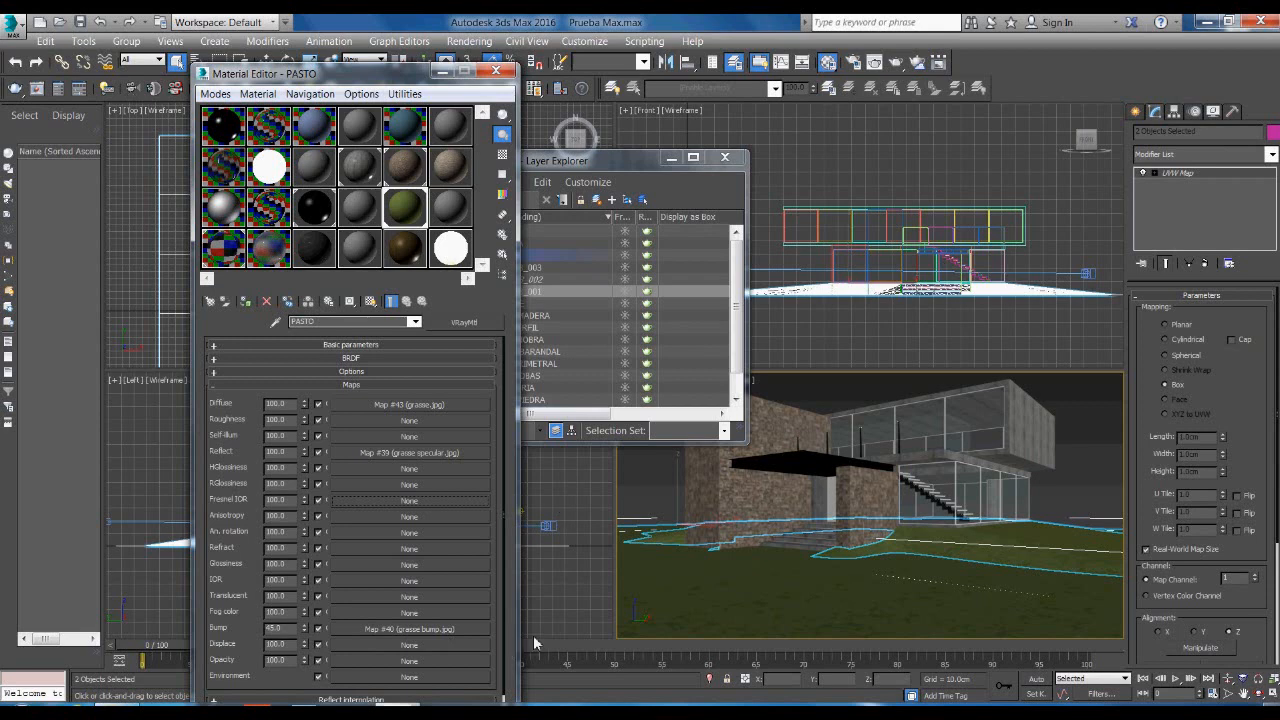
Step: Close the Layer Explorer and Material Editor, and deselect the terrain and ground plane
{"action": "left_click", "coordinate": [725, 157]}
{"action": "left_click", "coordinate": [495, 71]}
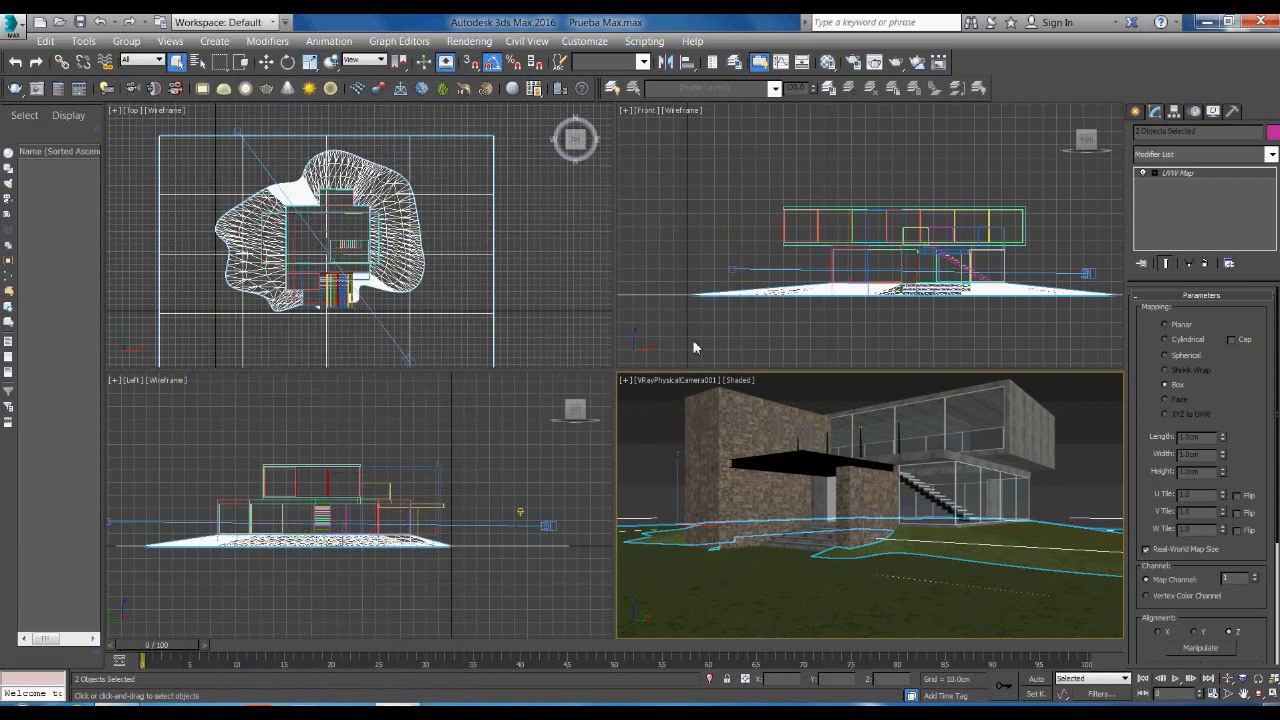
{"action": "left_click", "coordinate": [693, 346]}
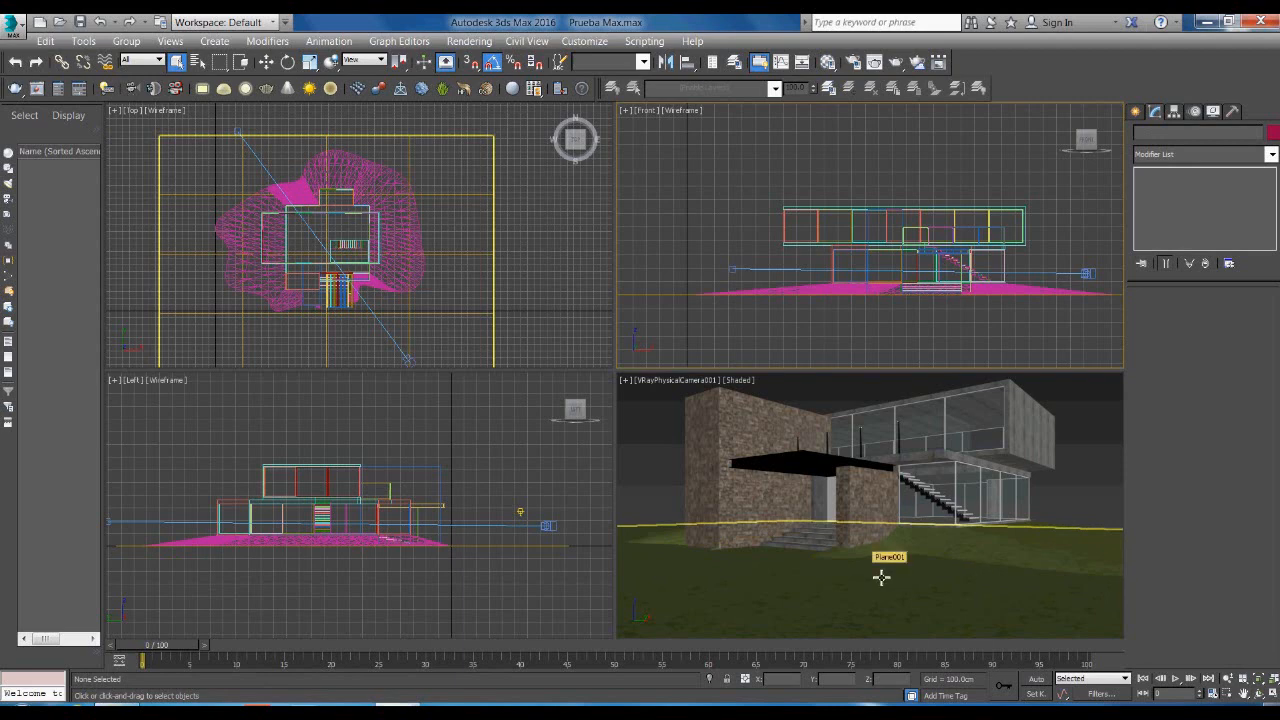
{"action": "left_click", "coordinate": [650, 447]}
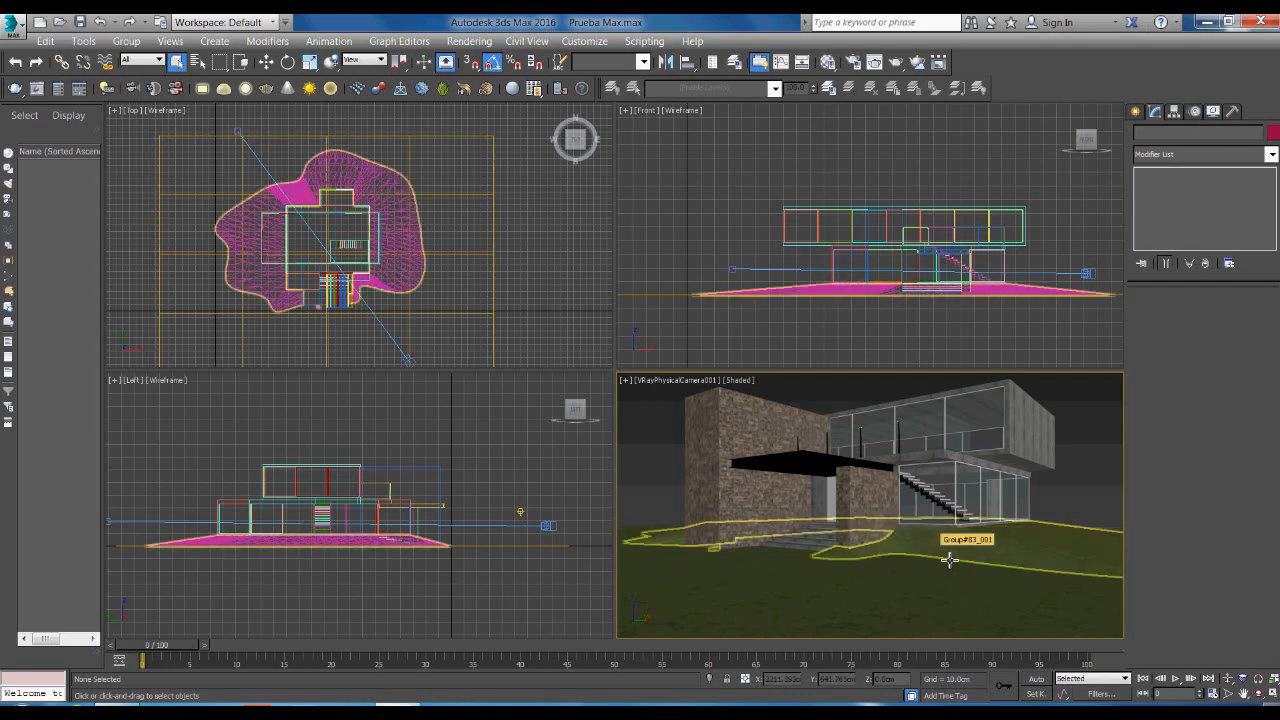
Step: Create a VRayFur object on the flat ground plane as its source
{"action": "left_click", "coordinate": [1137, 113]}
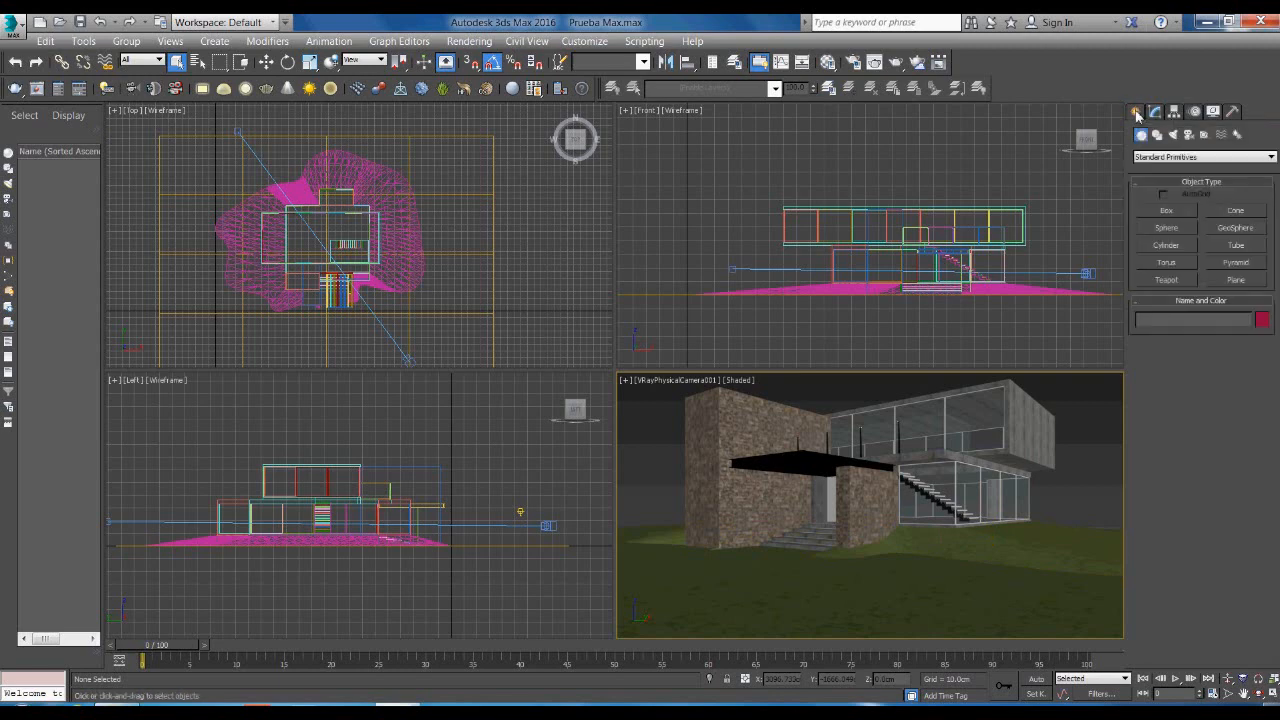
{"action": "left_click", "coordinate": [1205, 157]}
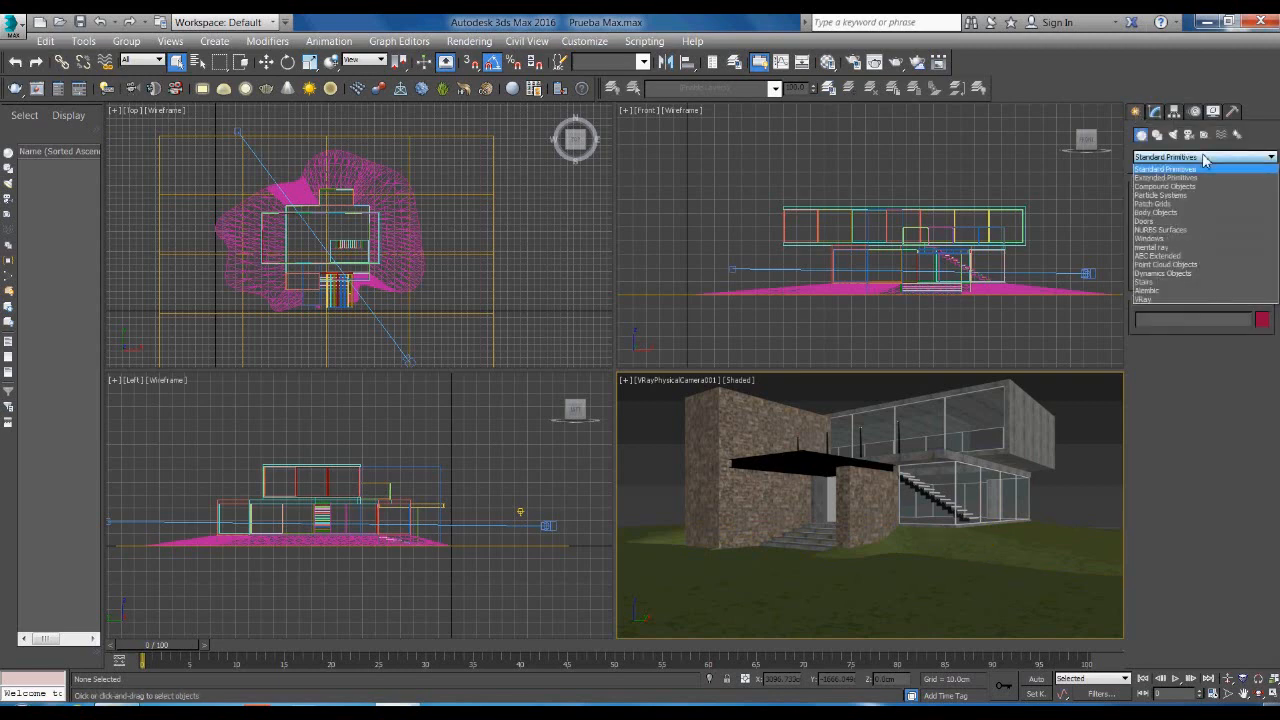
{"action": "left_click", "coordinate": [1158, 299]}
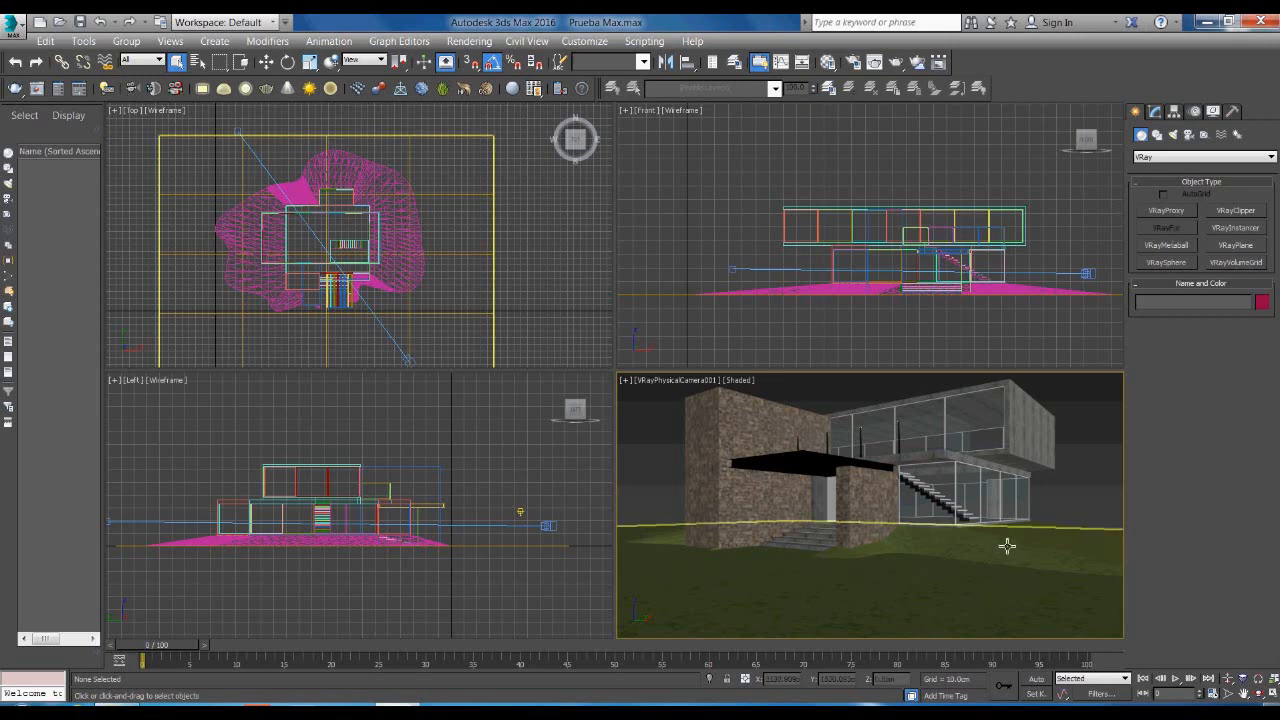
{"action": "left_click", "coordinate": [868, 608]}
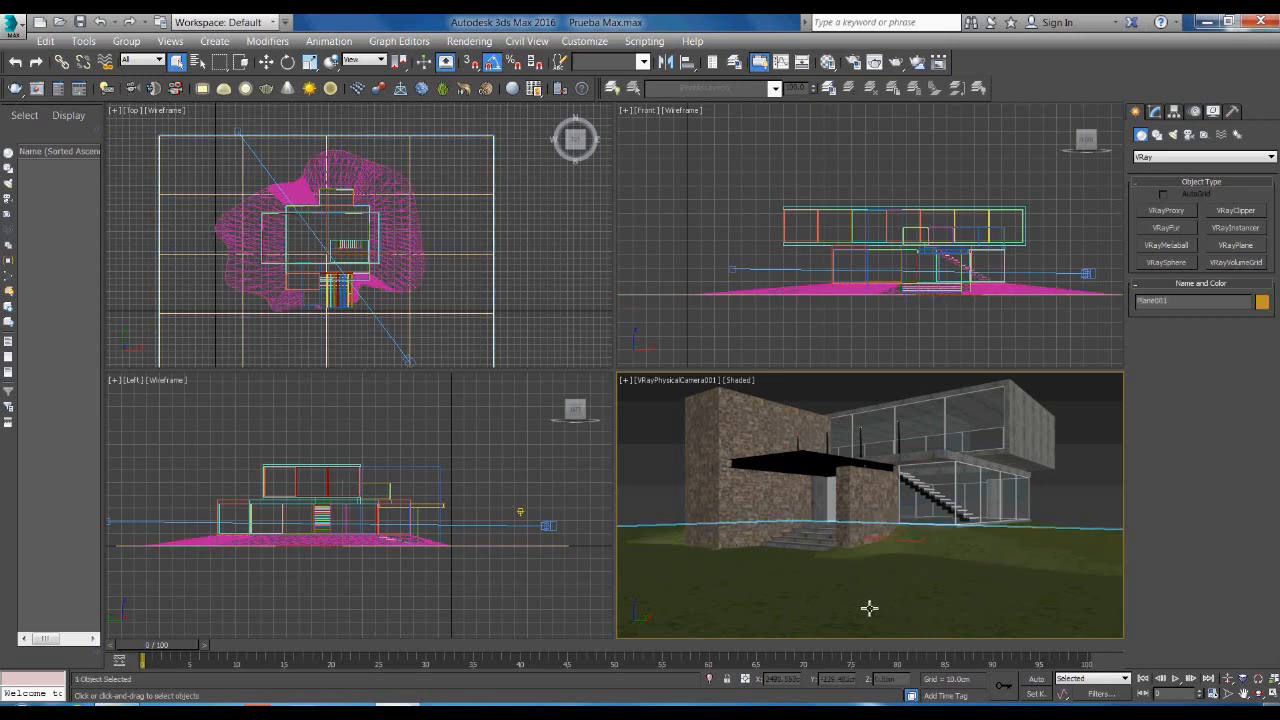
{"action": "left_click", "coordinate": [1165, 228]}
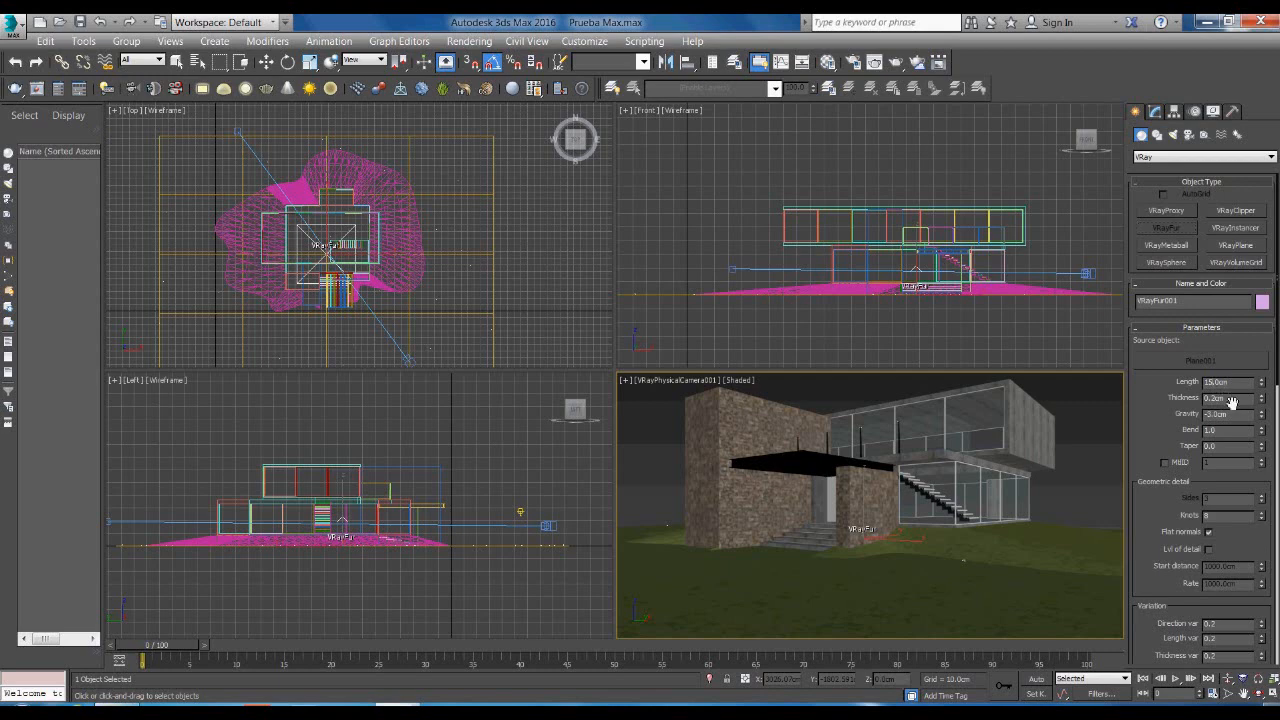
Step: Set the fur's length to 20 cm and gravity to -2.0 cm, and check the blades up close in the Front view
{"action": "key", "text": "BackSpace"}
{"action": "type", "text": "0"}
{"action": "key", "text": "Return"}
{"action": "left_click", "coordinate": [1219, 420]}
{"action": "key", "text": "BackSpace"}
{"action": "type", "text": "2"}
{"action": "key", "text": "Return"}
{"action": "scroll", "coordinate": [895, 330], "scroll_direction": "up", "scroll_amount": 5}
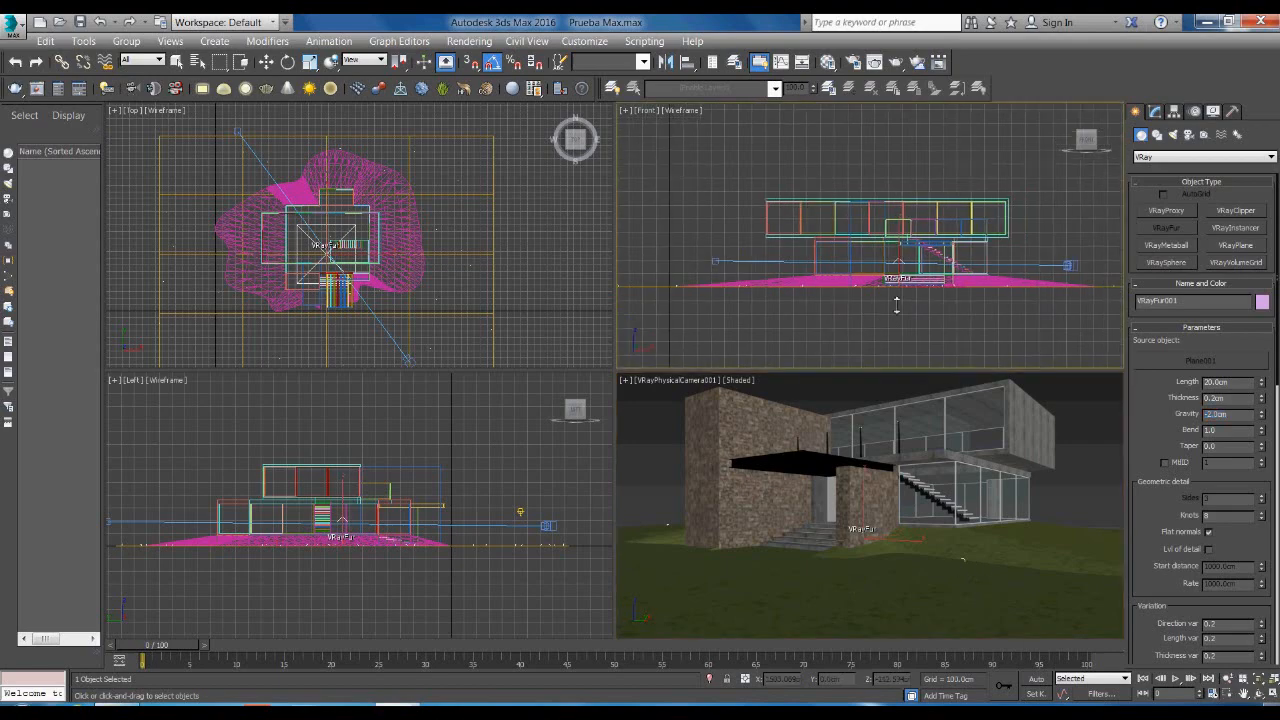
{"action": "scroll", "coordinate": [858, 289], "scroll_direction": "up", "scroll_amount": 5}
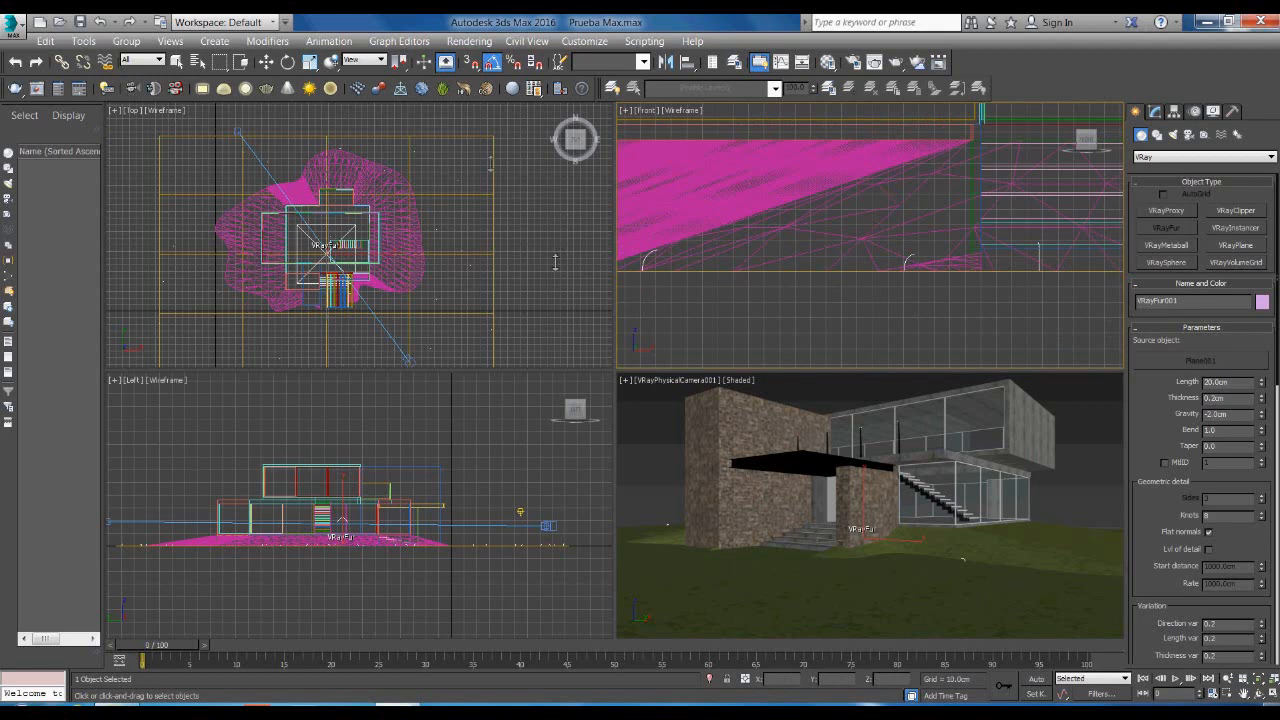
Step: Select the flat ground plane and set both its length and width segments to 50 at the Plane level
{"action": "left_click", "coordinate": [265, 63]}
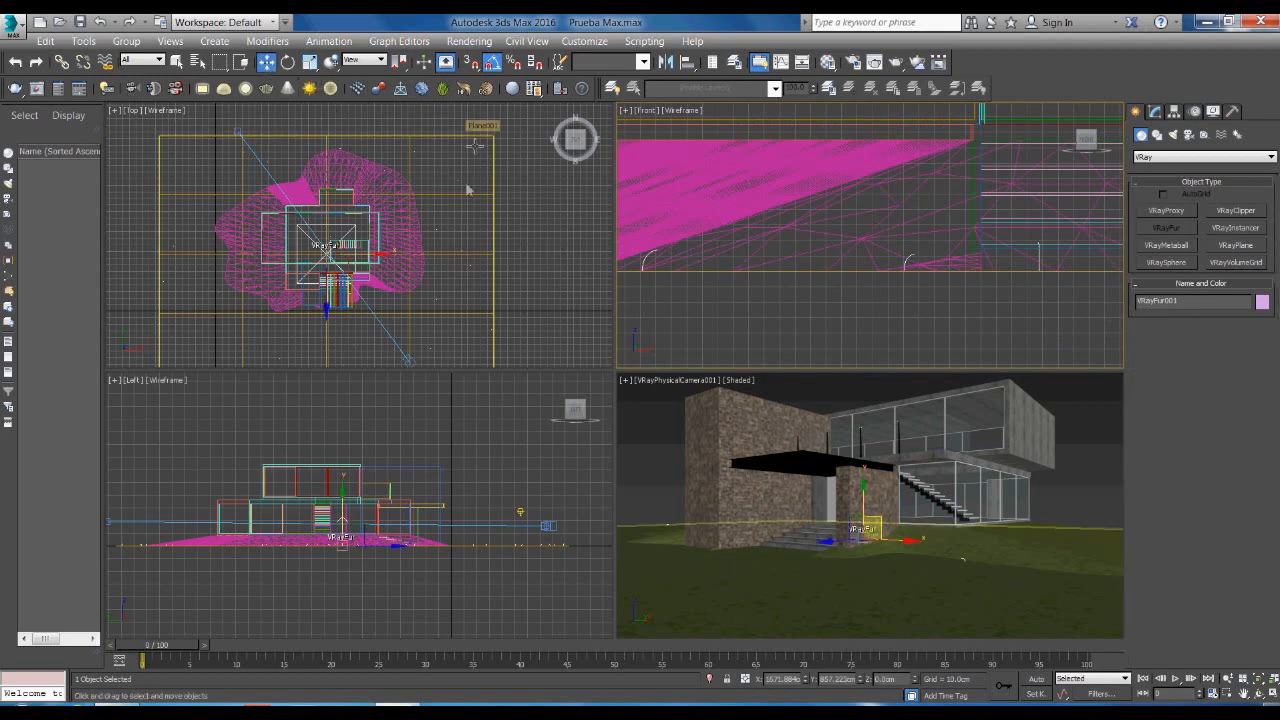
{"action": "left_click", "coordinate": [493, 201]}
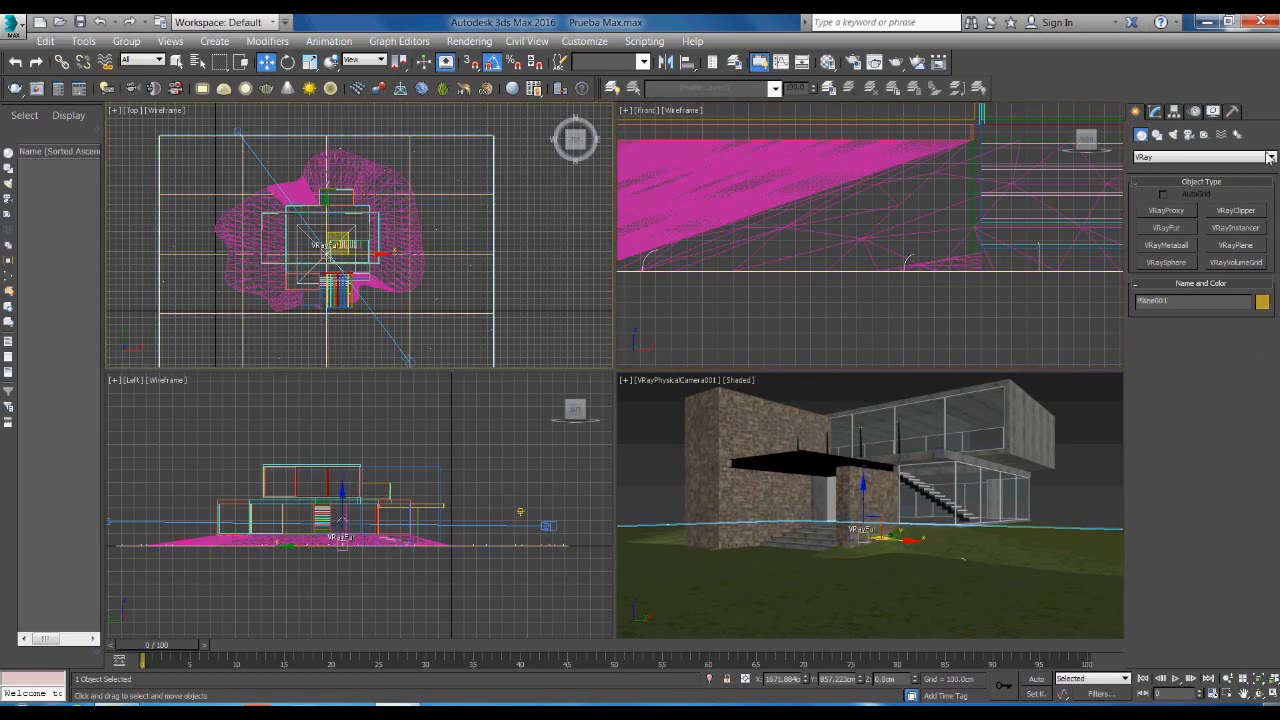
{"action": "left_click", "coordinate": [1154, 112]}
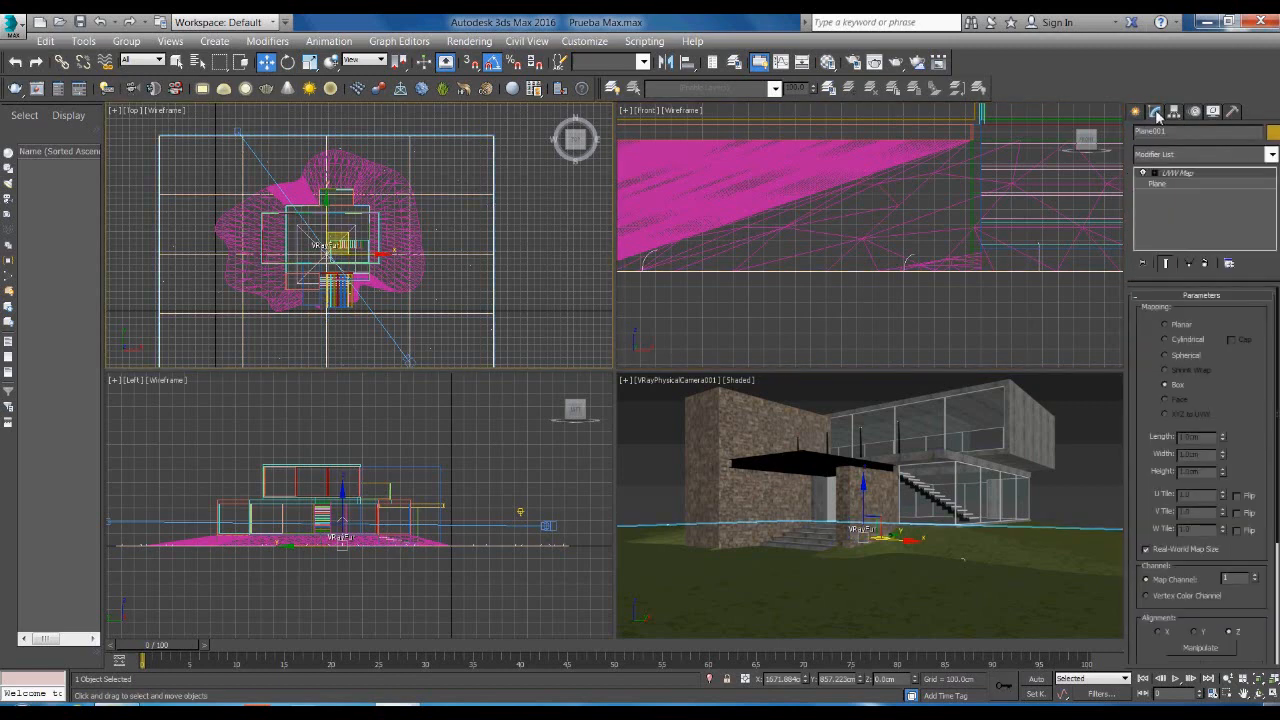
{"action": "left_click", "coordinate": [1158, 185]}
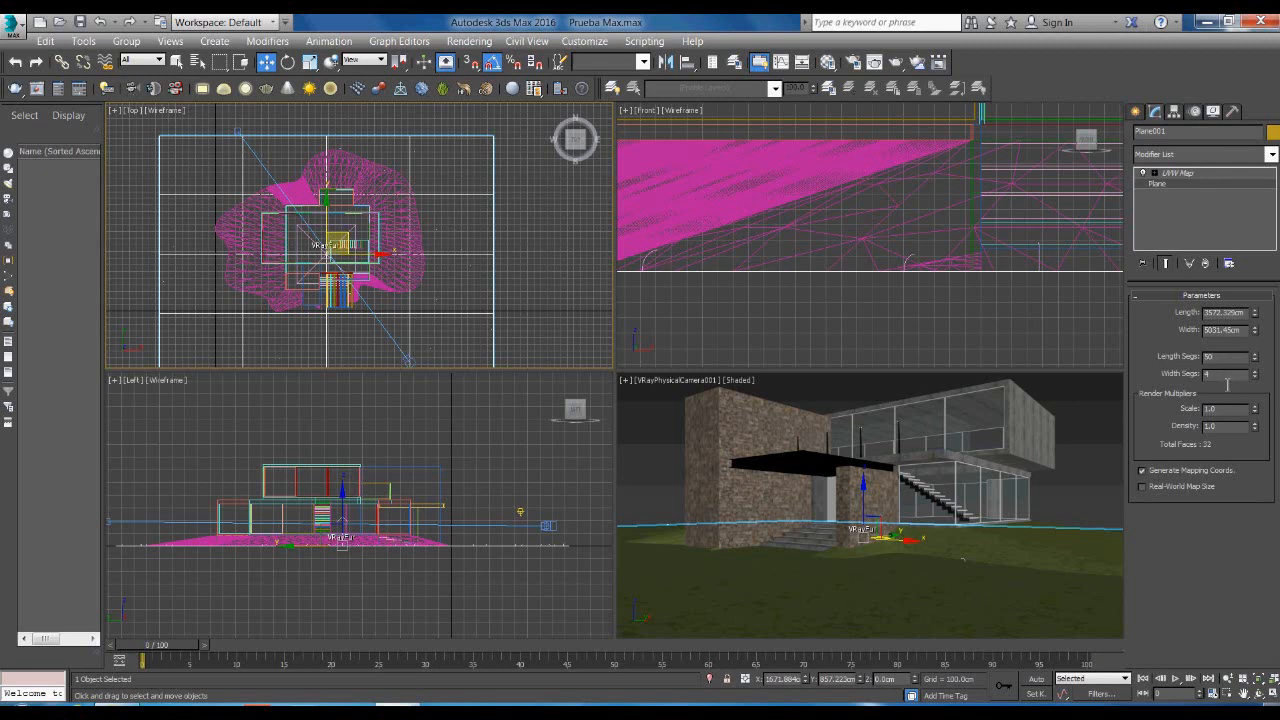
{"action": "left_click", "coordinate": [1227, 382]}
{"action": "key", "text": "BackSpace"}
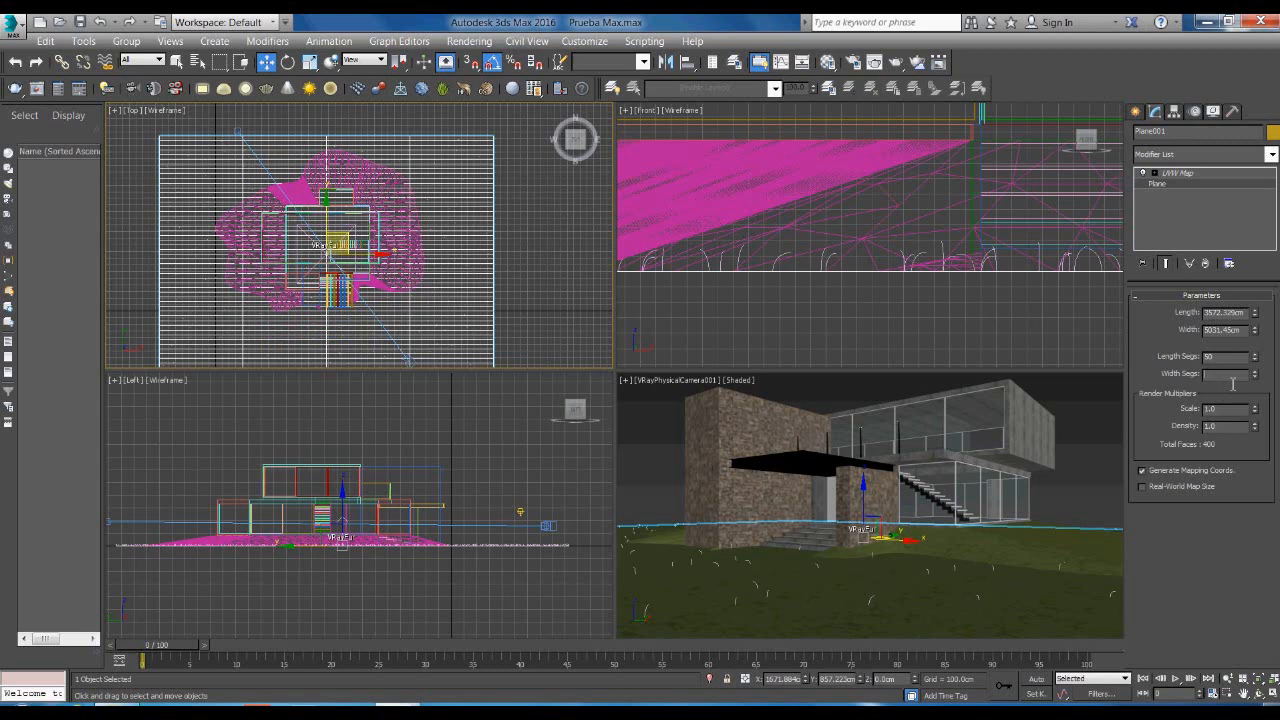
{"action": "type", "text": "50"}
{"action": "key", "text": "Return"}
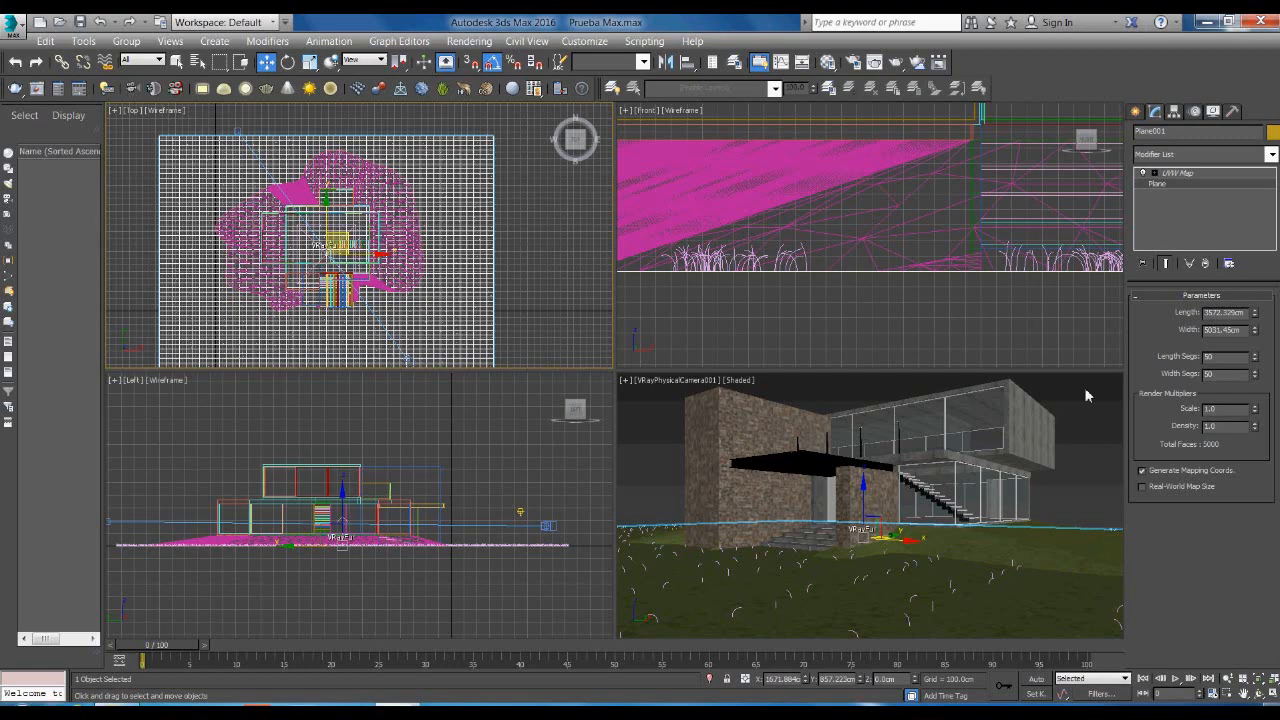
Step: Select the fur on the flat ground plane and change its object color to a custom dark green
{"action": "left_click", "coordinate": [790, 270]}
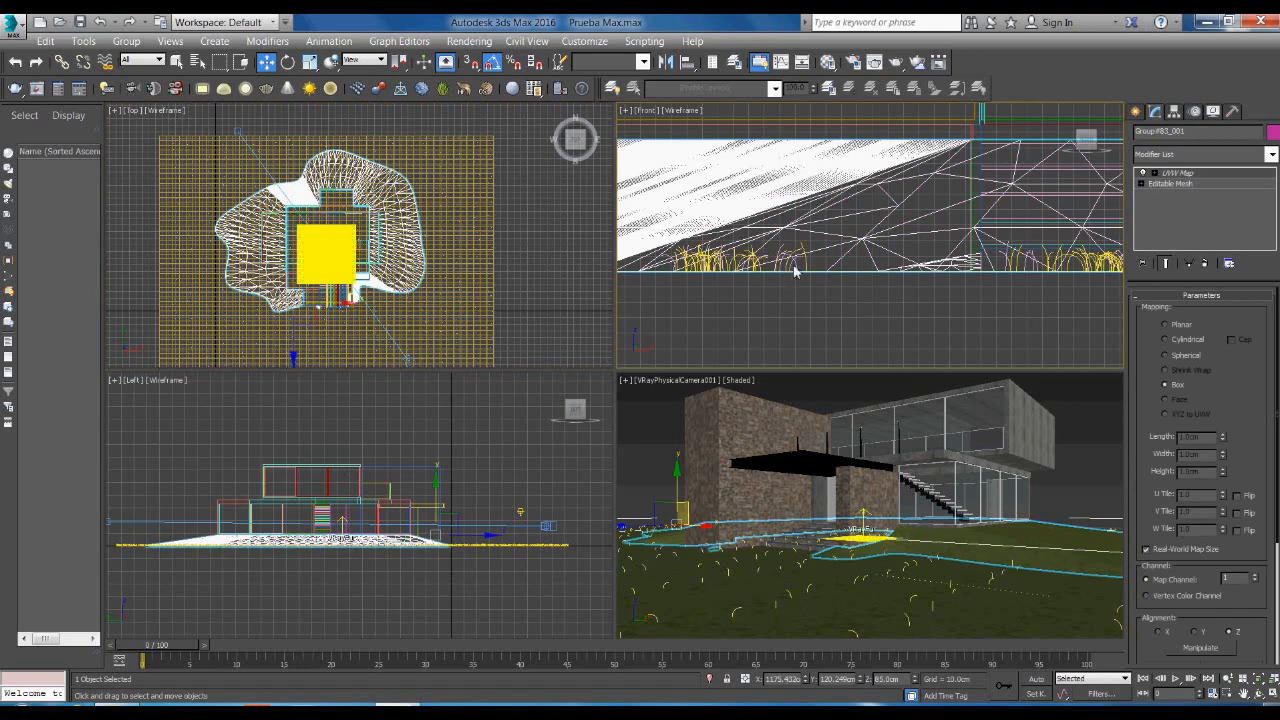
{"action": "left_click", "coordinate": [792, 270]}
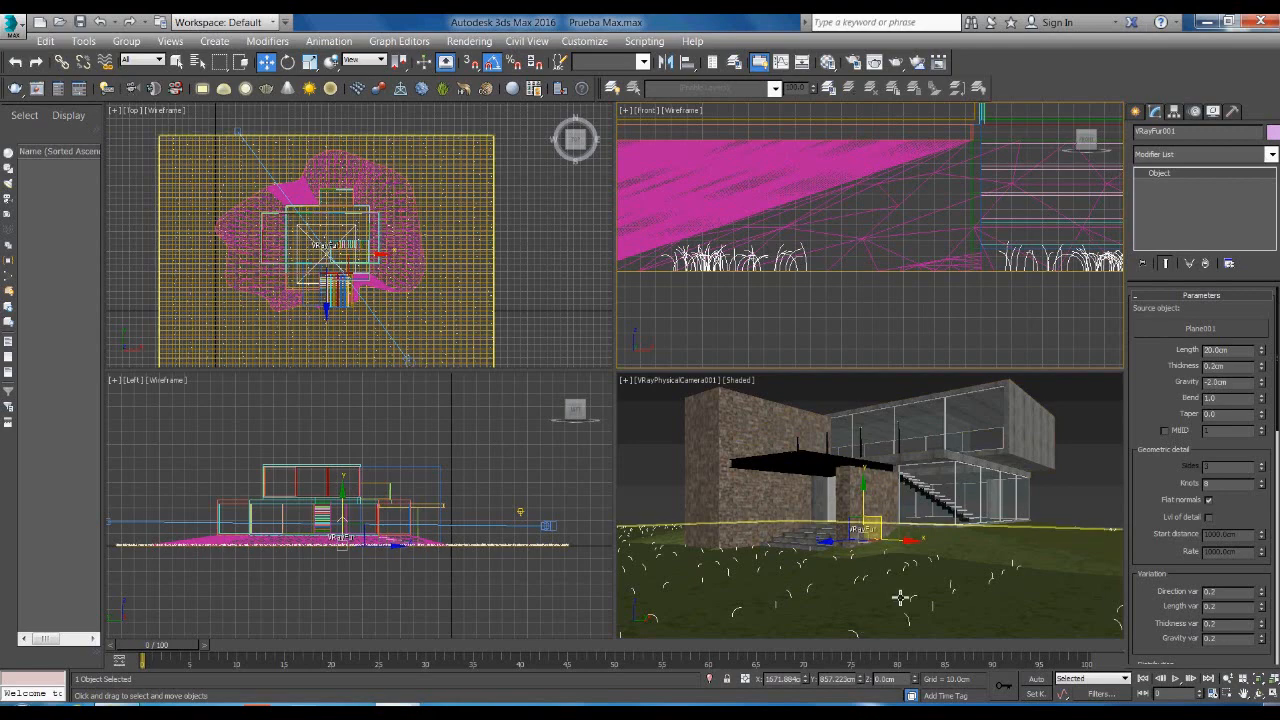
{"action": "left_click", "coordinate": [1271, 132]}
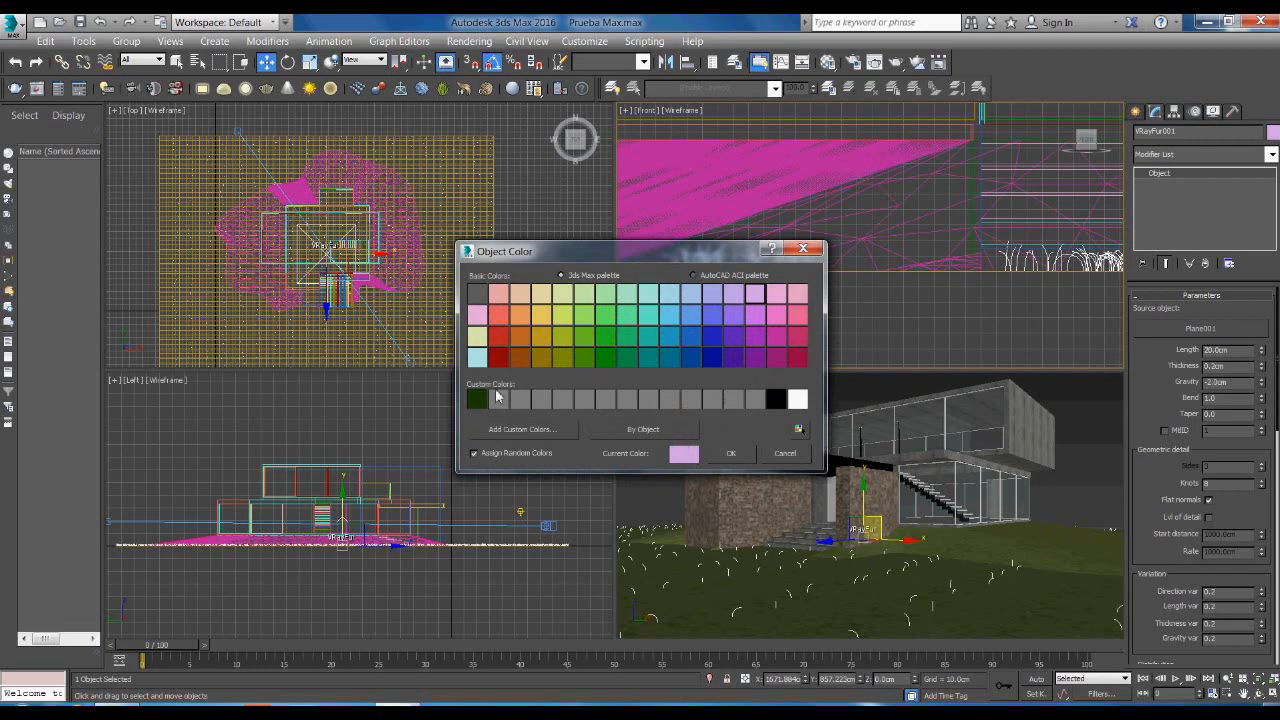
{"action": "left_click", "coordinate": [544, 432]}
{"action": "left_click", "coordinate": [532, 218]}
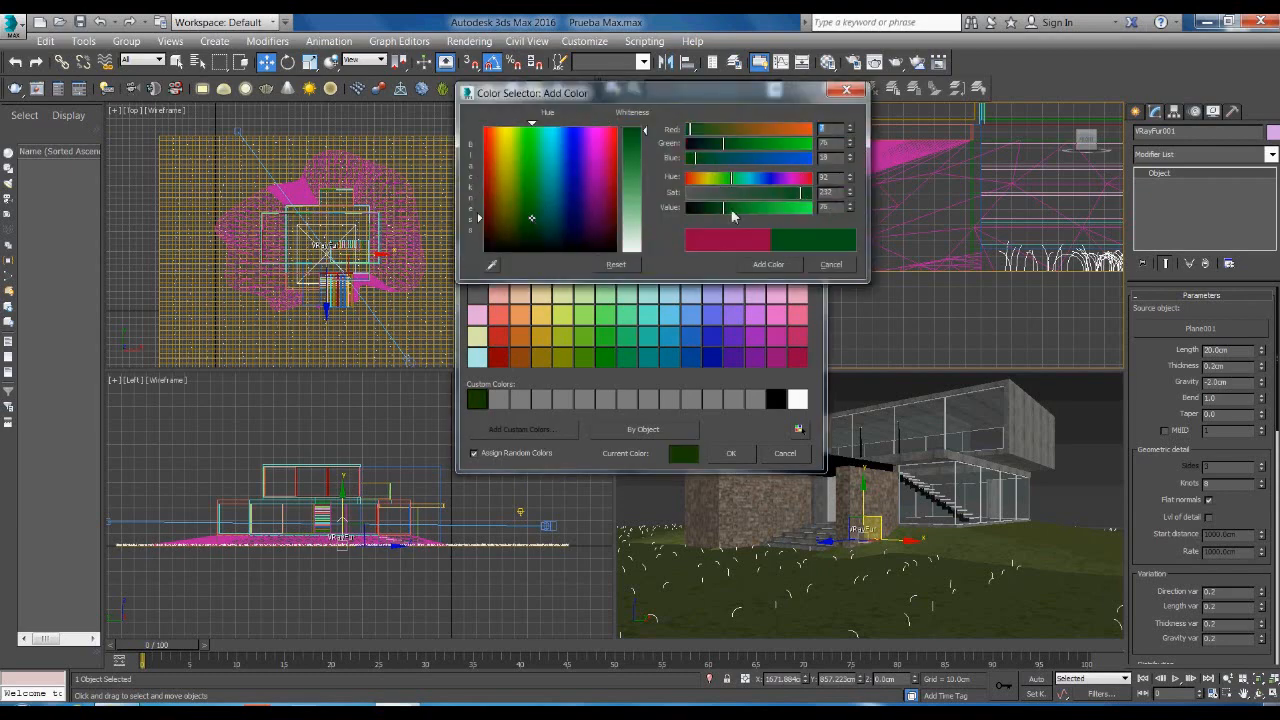
{"action": "left_click_drag", "start_coordinate": [728, 212], "coordinate": [732, 212]}
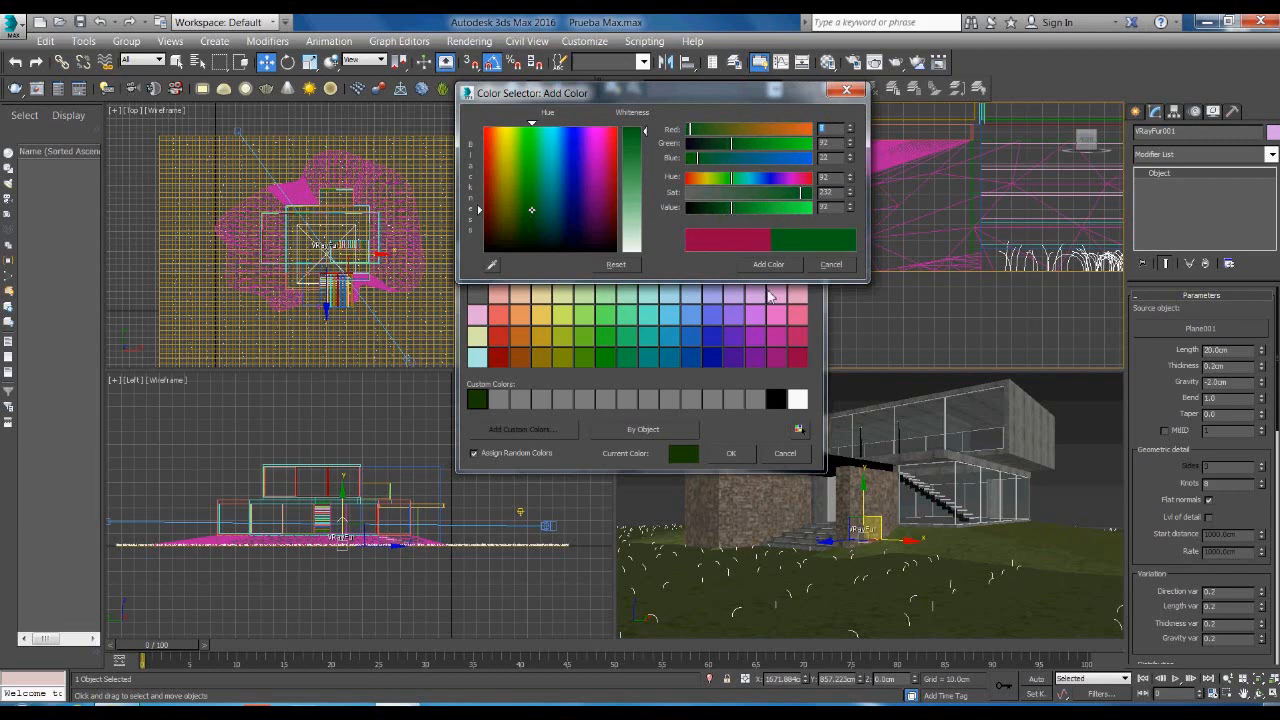
{"action": "left_click", "coordinate": [730, 454]}
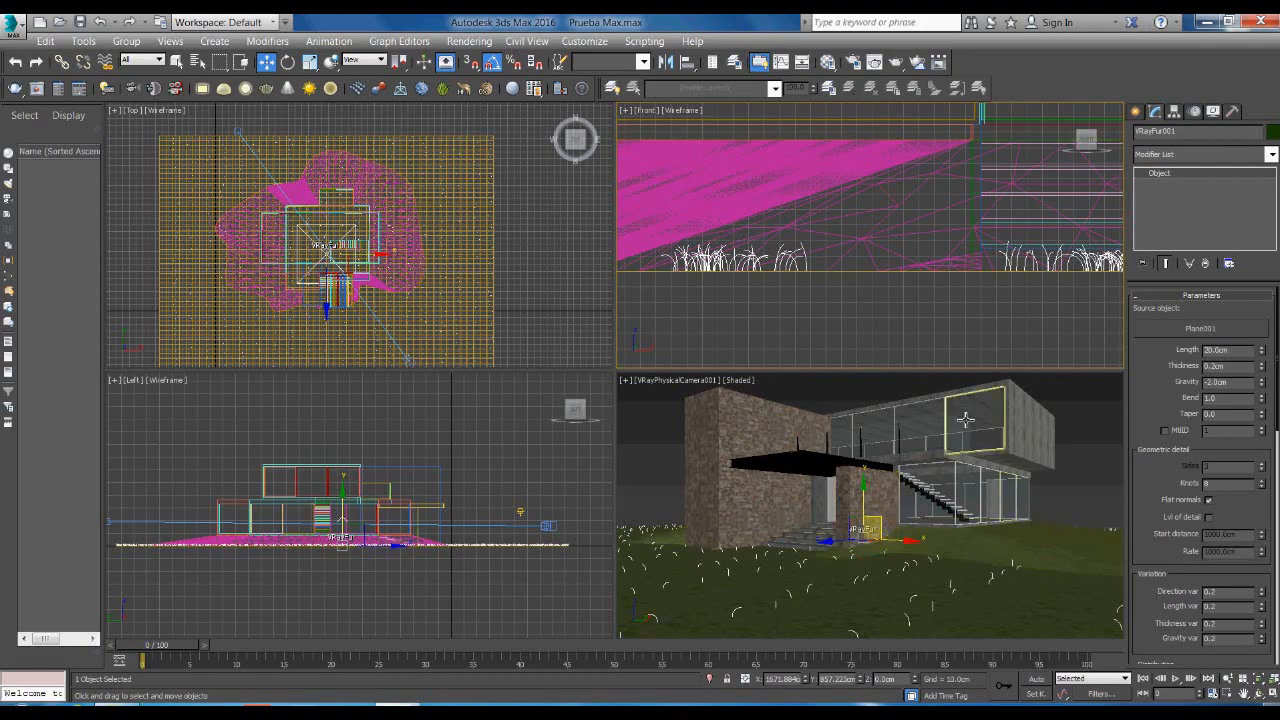
Step: Create a second VRayFur object using the raised terrain around the house as its source
{"action": "left_click", "coordinate": [1050, 553]}
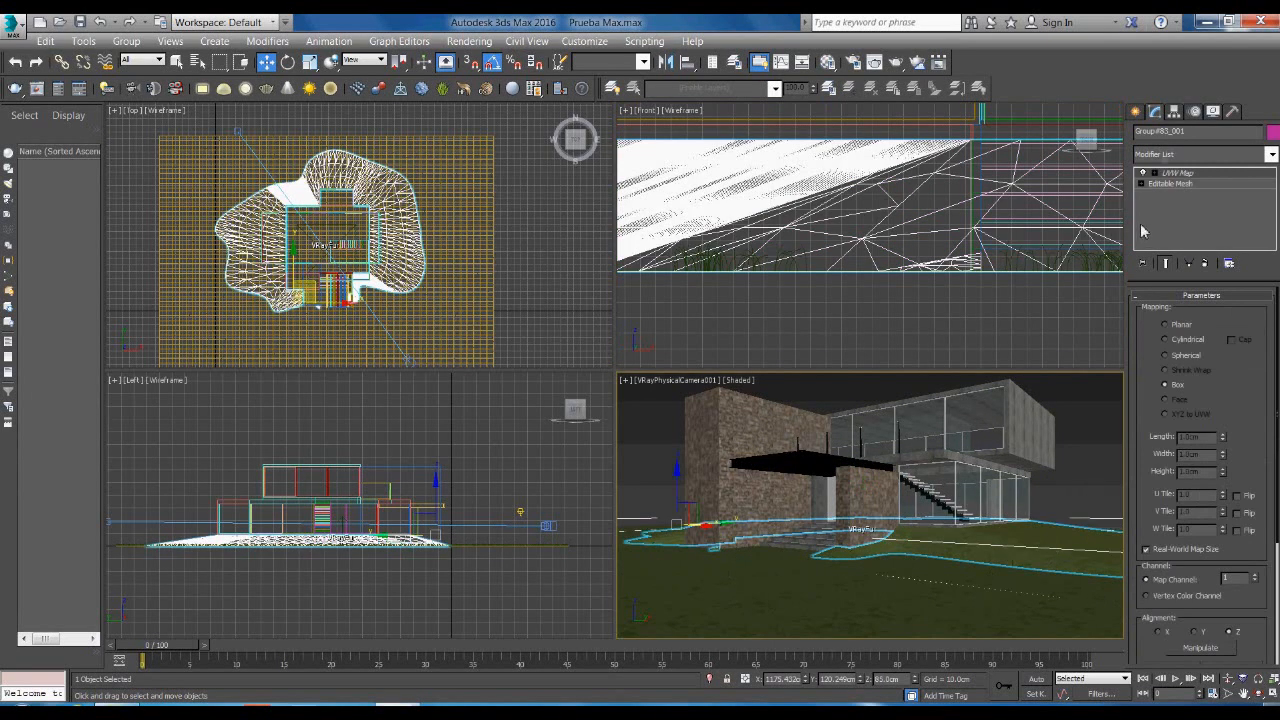
{"action": "left_click", "coordinate": [1138, 113]}
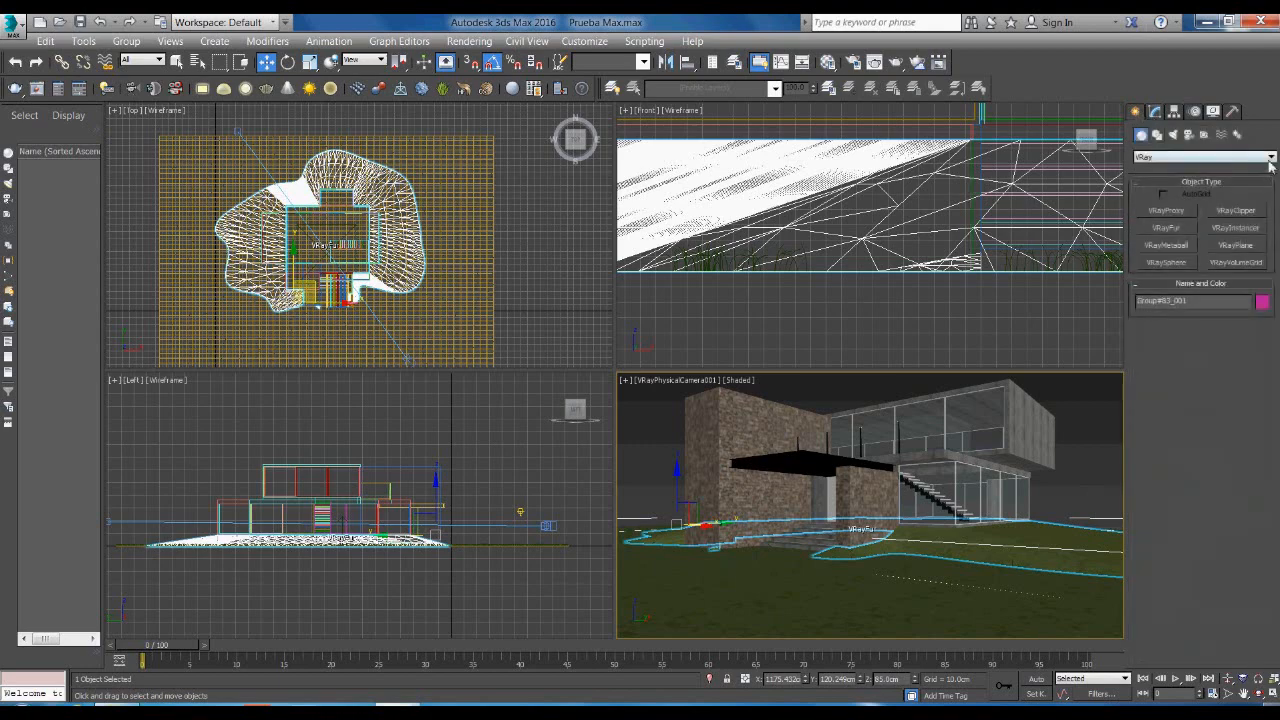
{"action": "left_click", "coordinate": [1190, 157]}
{"action": "left_click", "coordinate": [1152, 299]}
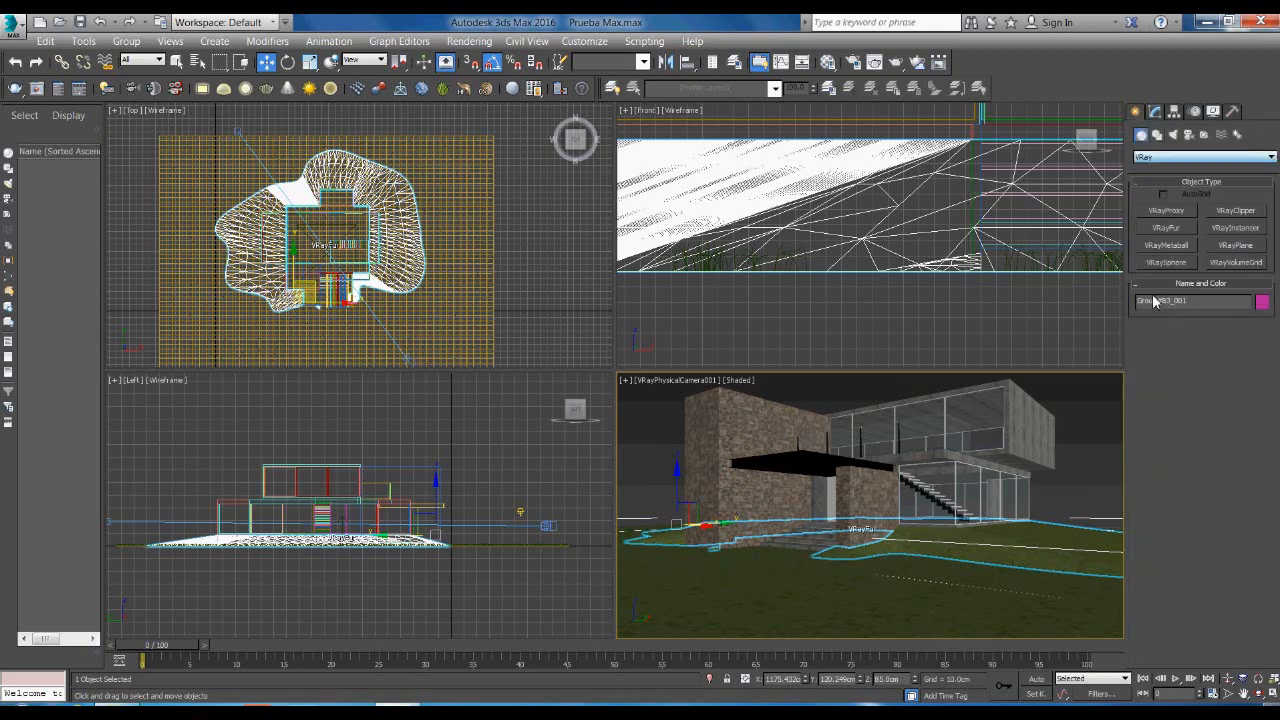
{"action": "left_click", "coordinate": [1174, 233]}
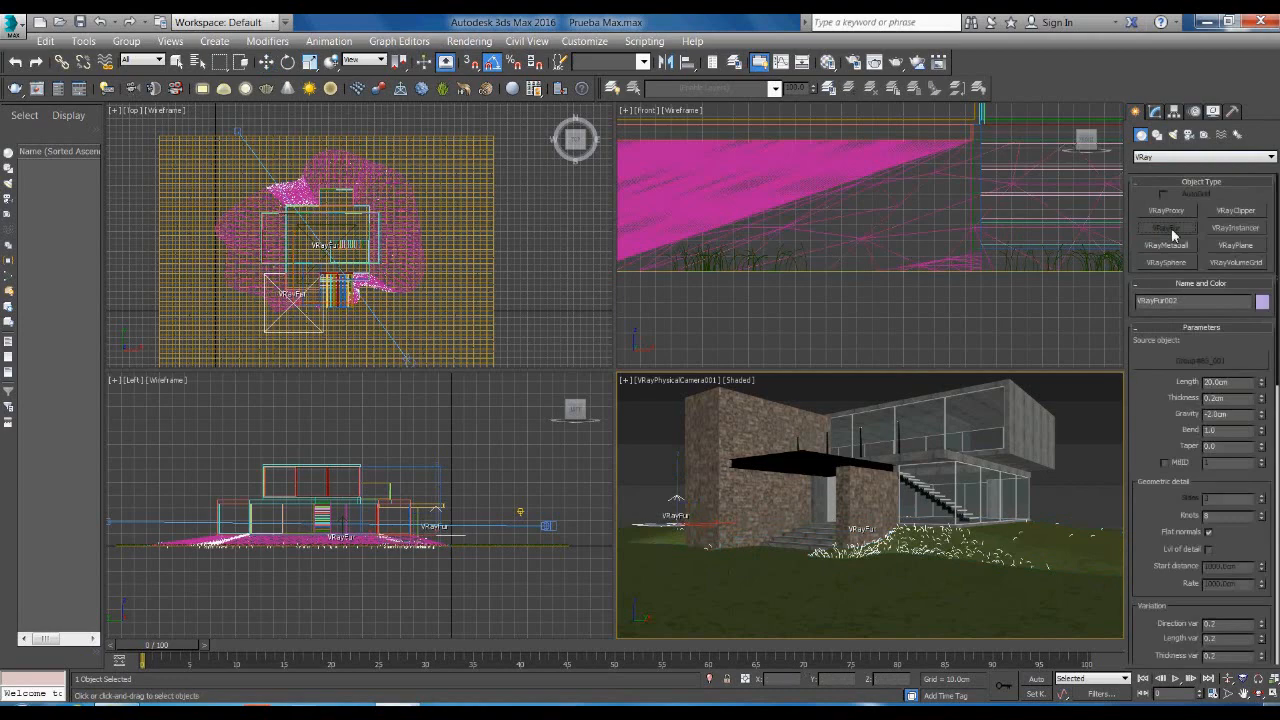
Step: Give the terrain's new fur a custom, desaturated dark green object color
{"action": "left_click", "coordinate": [1263, 303]}
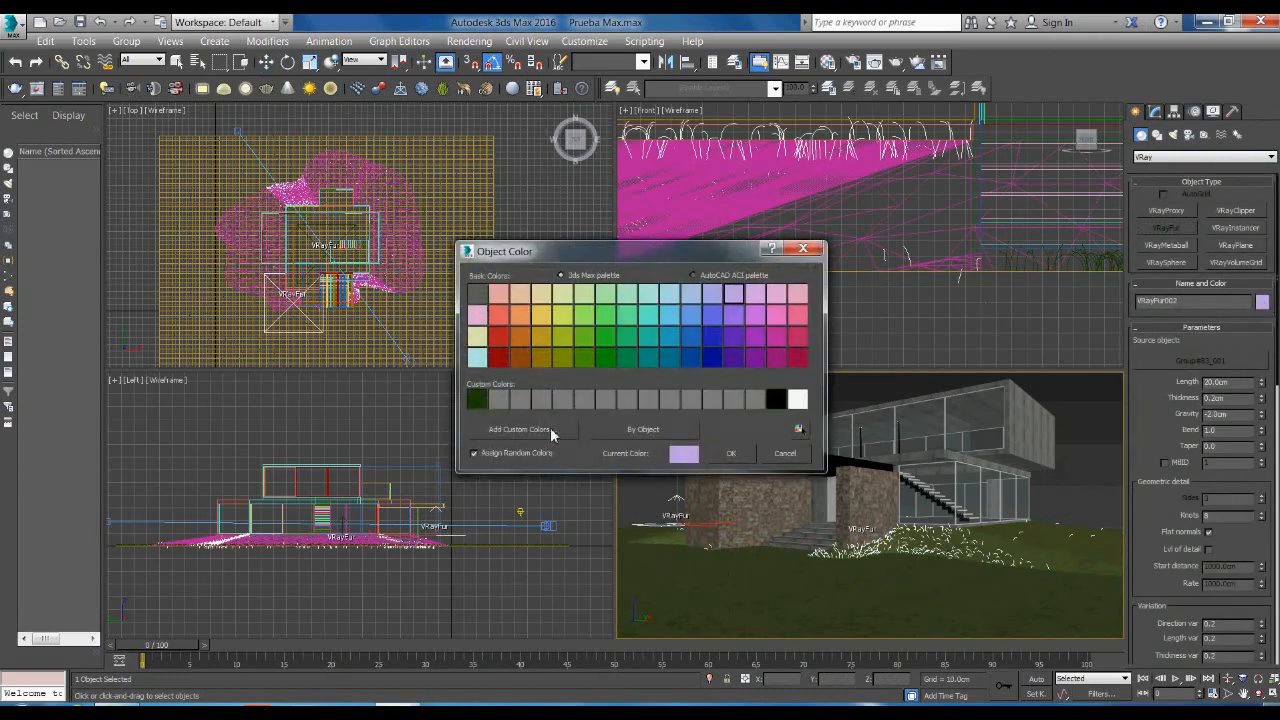
{"action": "left_click", "coordinate": [551, 432]}
{"action": "left_click", "coordinate": [529, 221]}
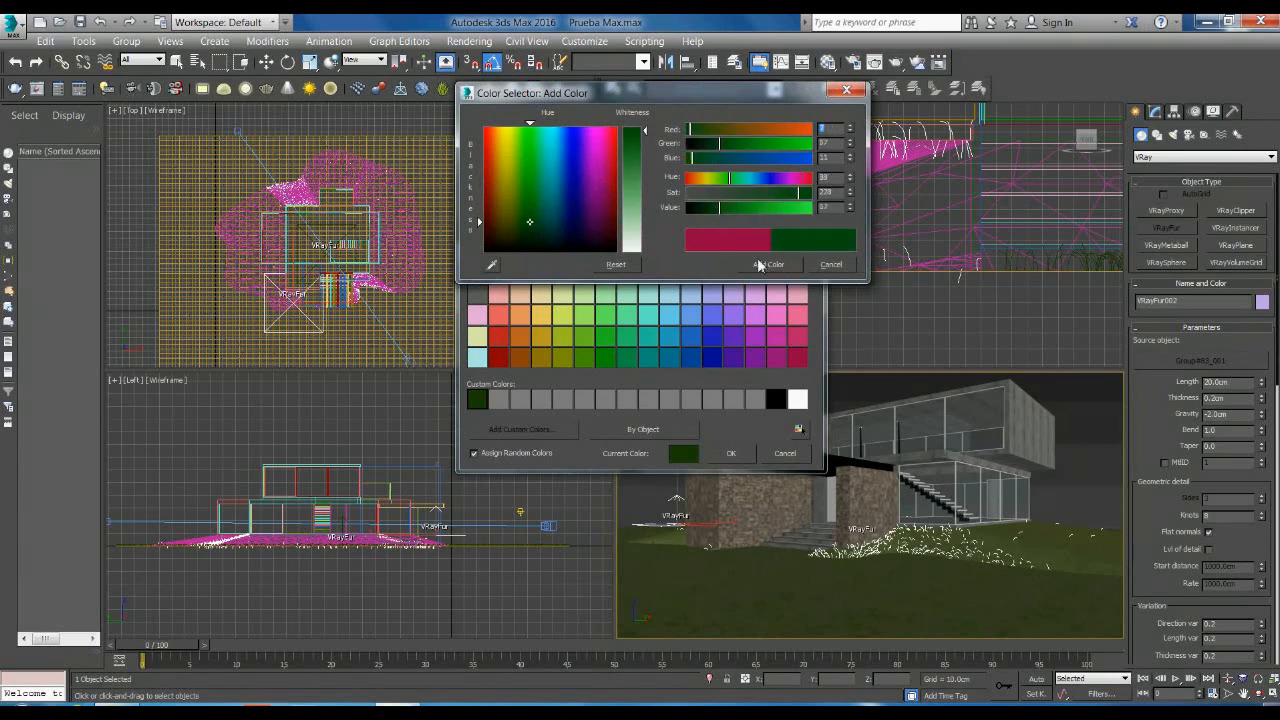
{"action": "left_click", "coordinate": [735, 194]}
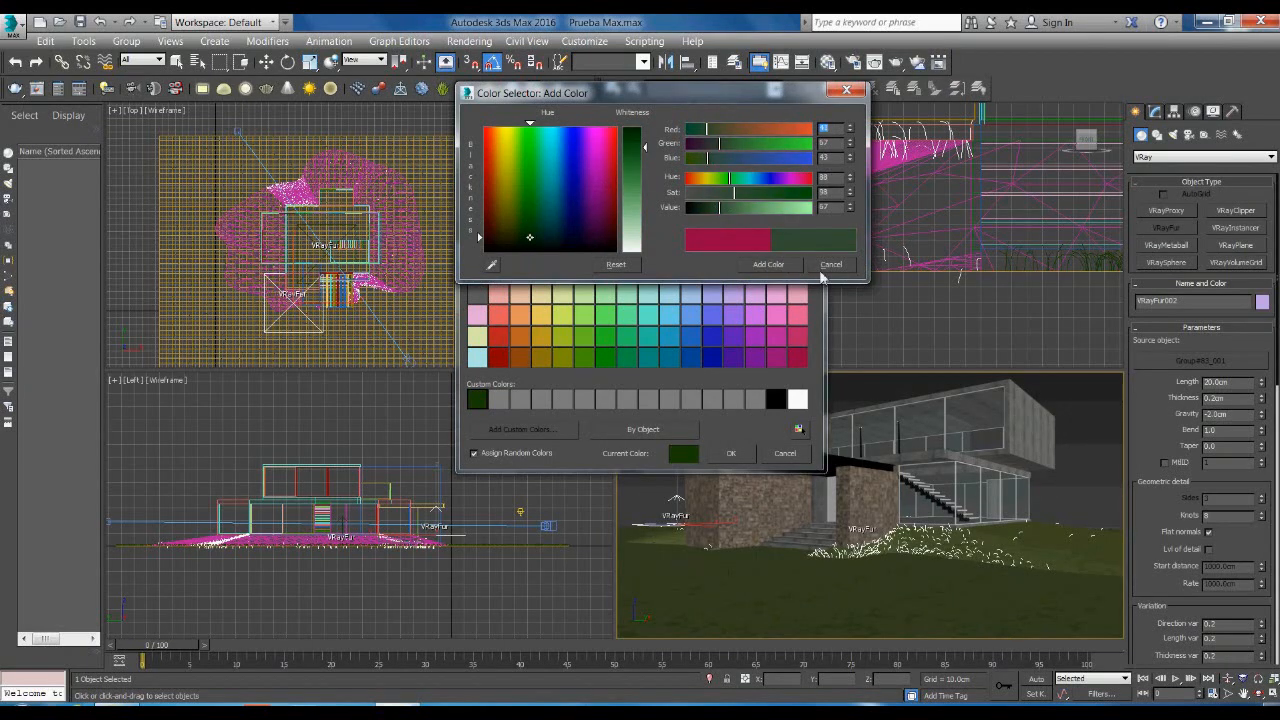
{"action": "left_click", "coordinate": [768, 266]}
{"action": "left_click", "coordinate": [846, 91]}
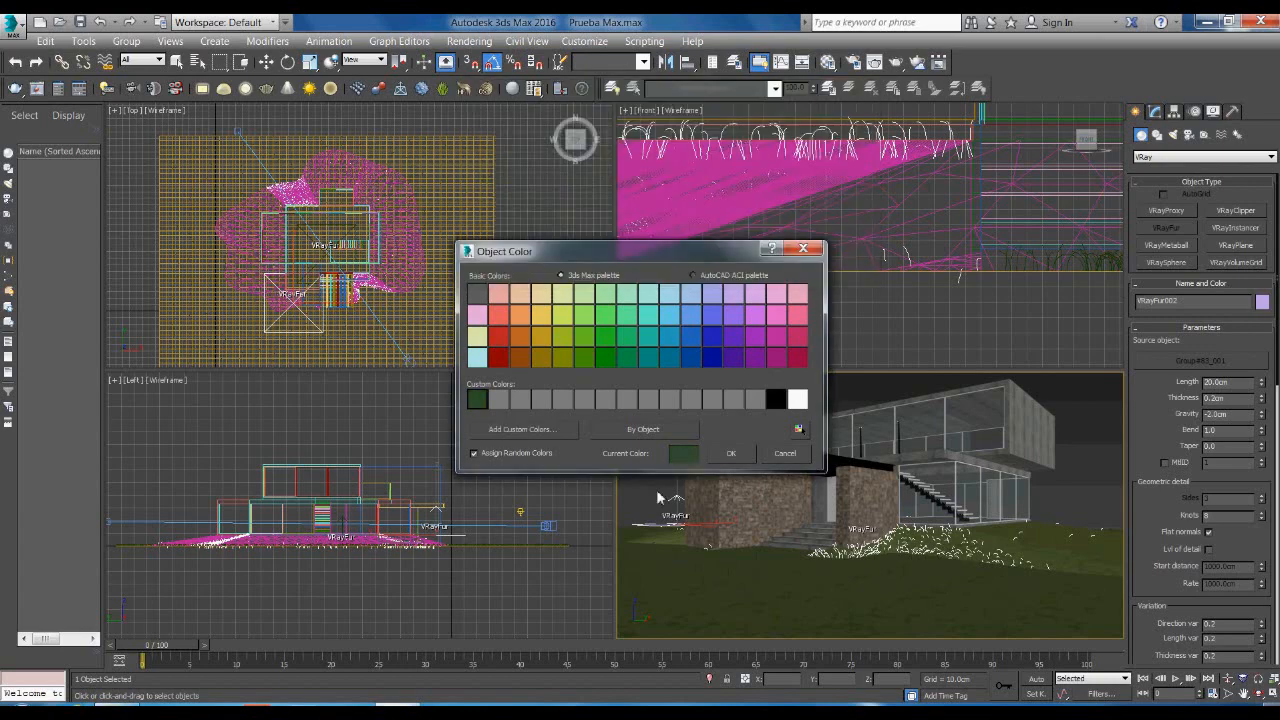
{"action": "left_click", "coordinate": [731, 453]}
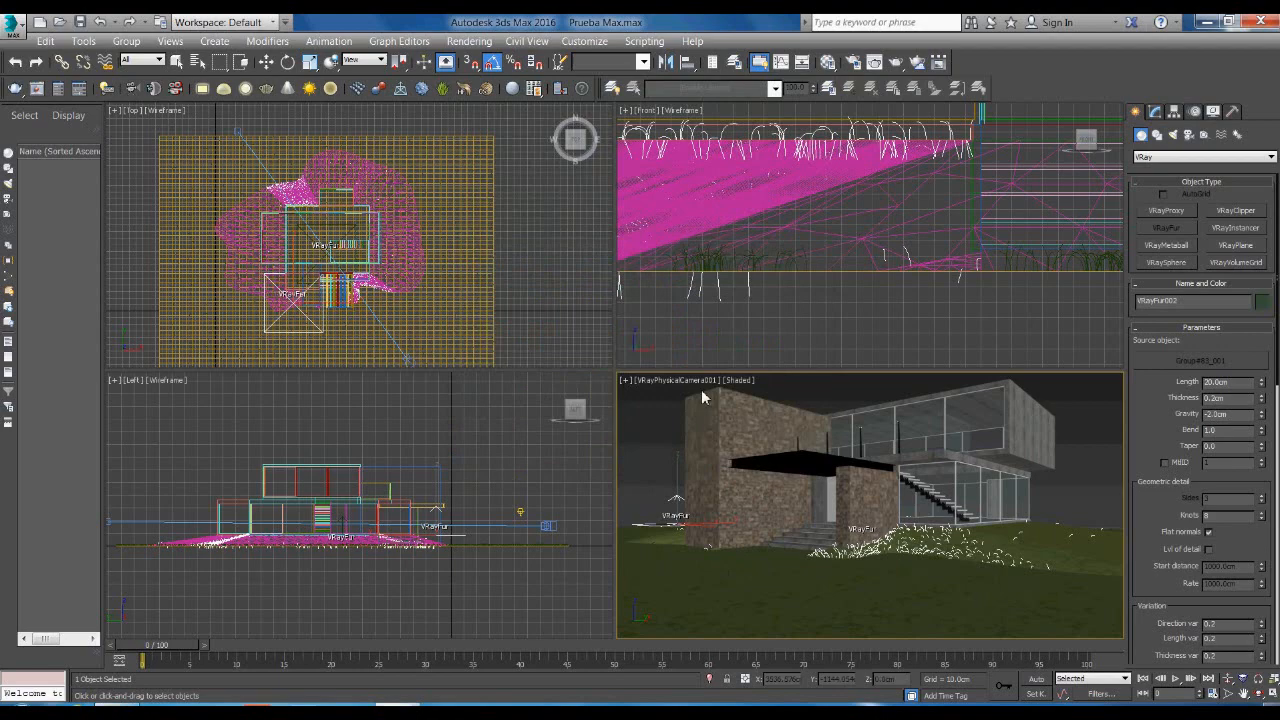
Step: Draw an Arc spline in the Top view, curving behind the house beyond the ground plane, with a radius of about 4432 cm
{"action": "right_click", "coordinate": [822, 391]}
{"action": "middle_click_drag", "start_coordinate": [533, 276], "coordinate": [549, 284]}
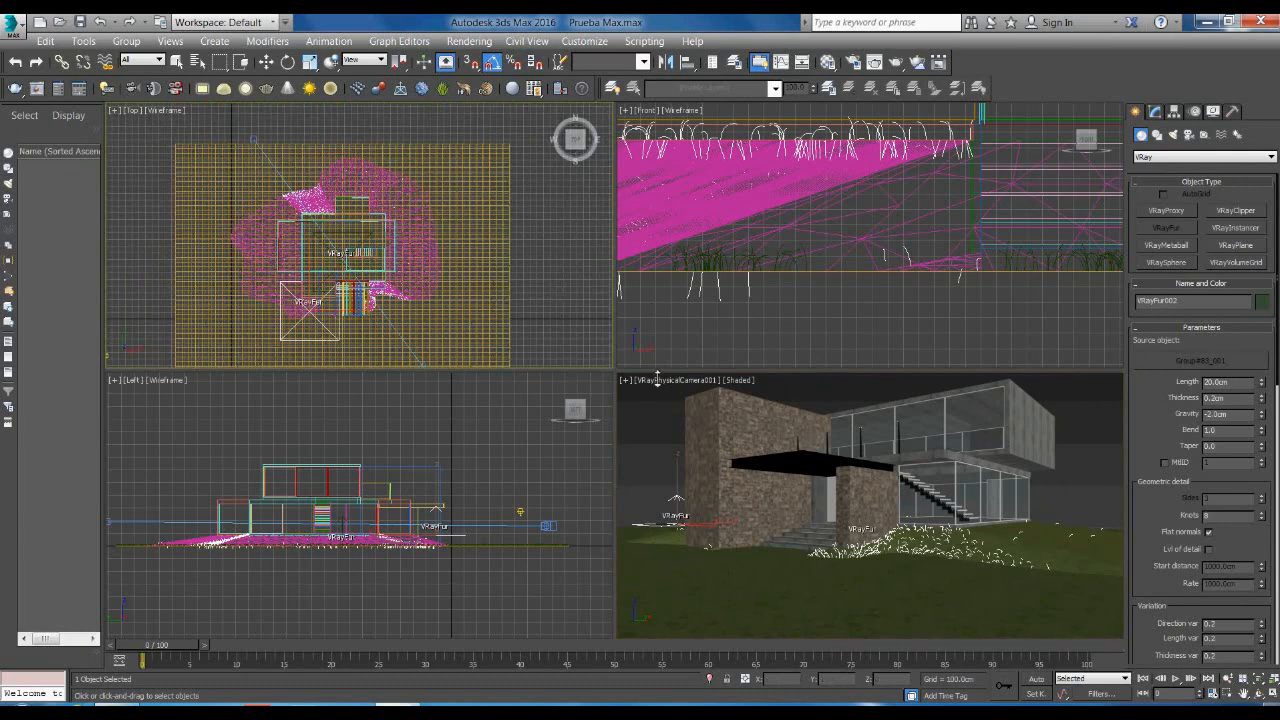
{"action": "left_click", "coordinate": [1163, 160]}
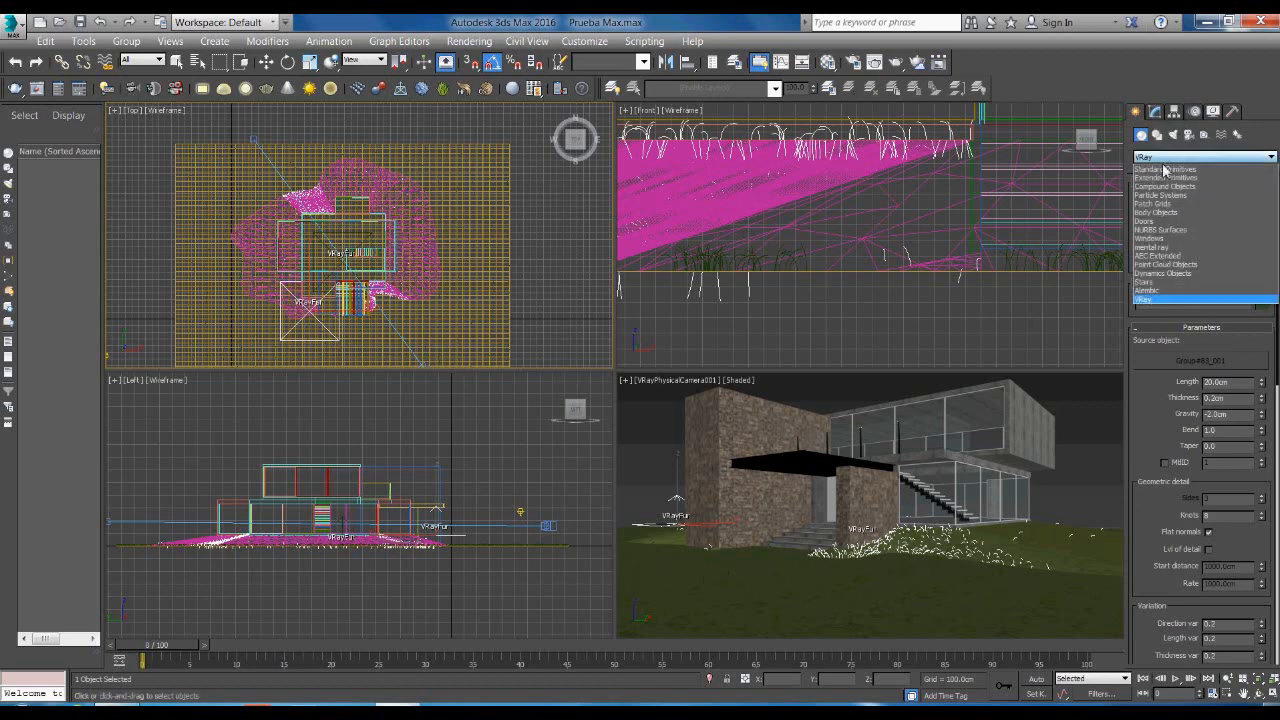
{"action": "left_click", "coordinate": [1165, 169]}
{"action": "key", "text": "w"}
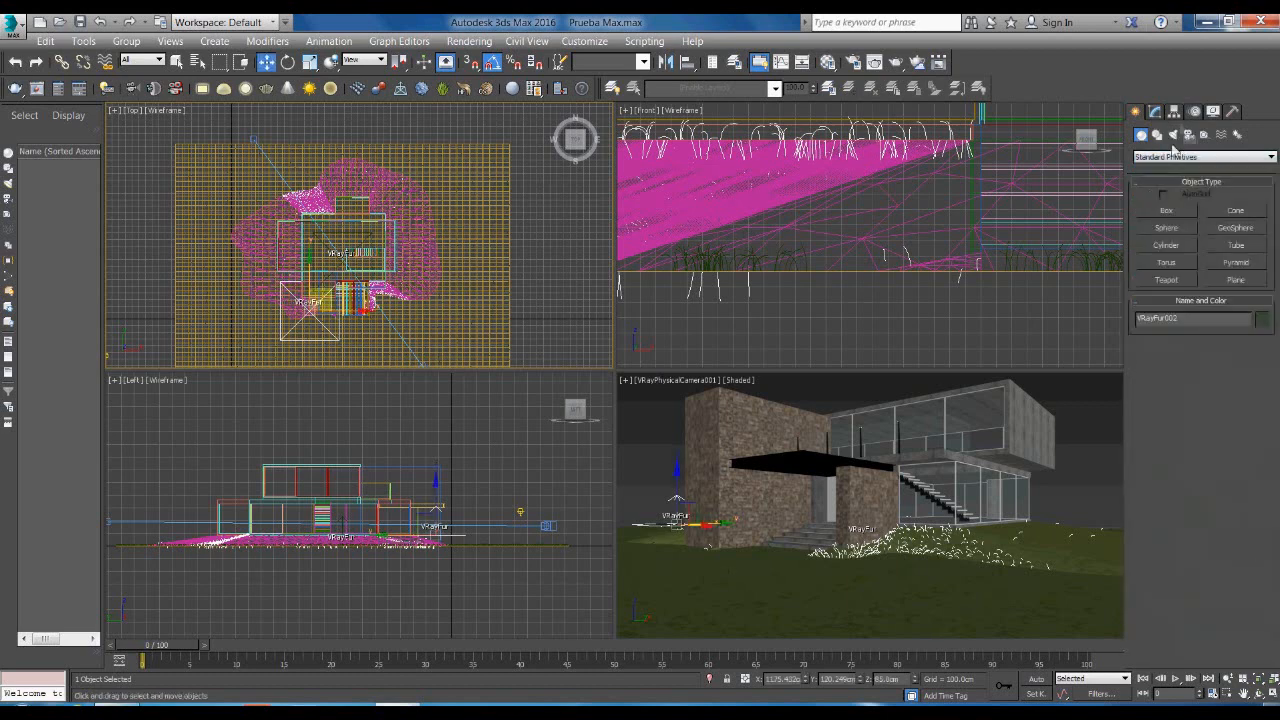
{"action": "left_click", "coordinate": [1157, 135]}
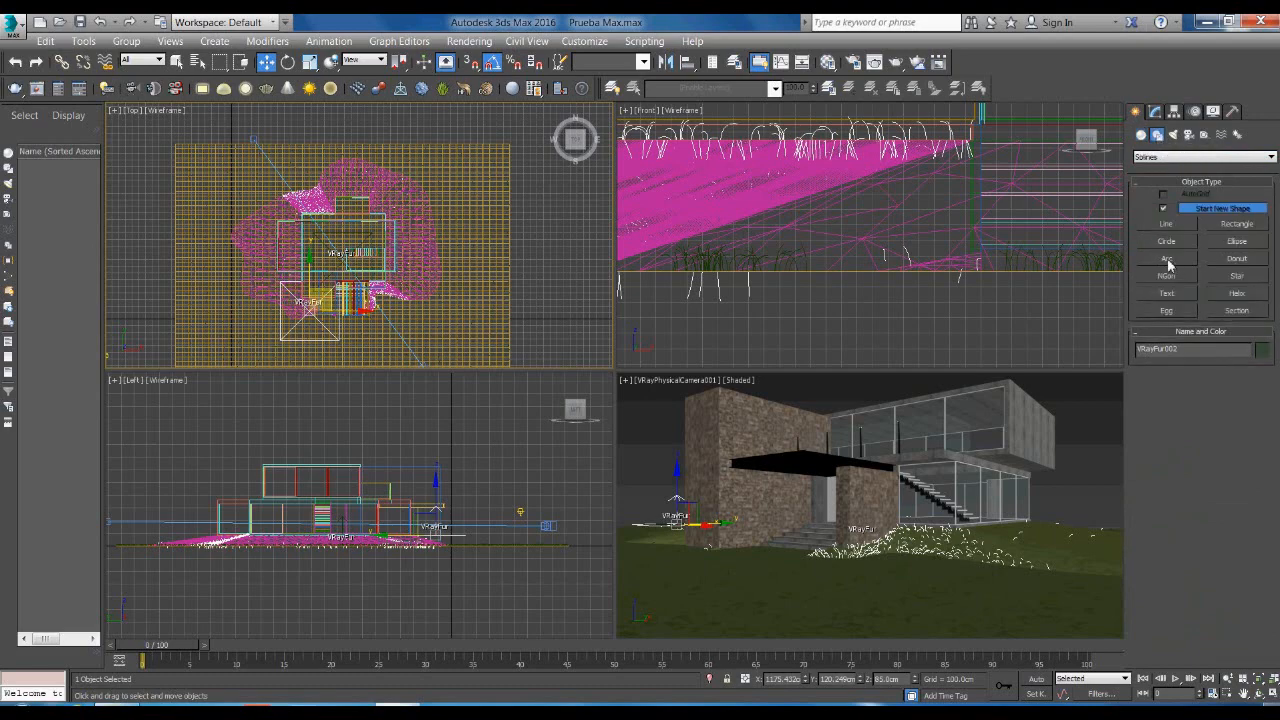
{"action": "left_click", "coordinate": [1166, 260]}
{"action": "scroll", "coordinate": [540, 288], "scroll_direction": "down", "scroll_amount": 3}
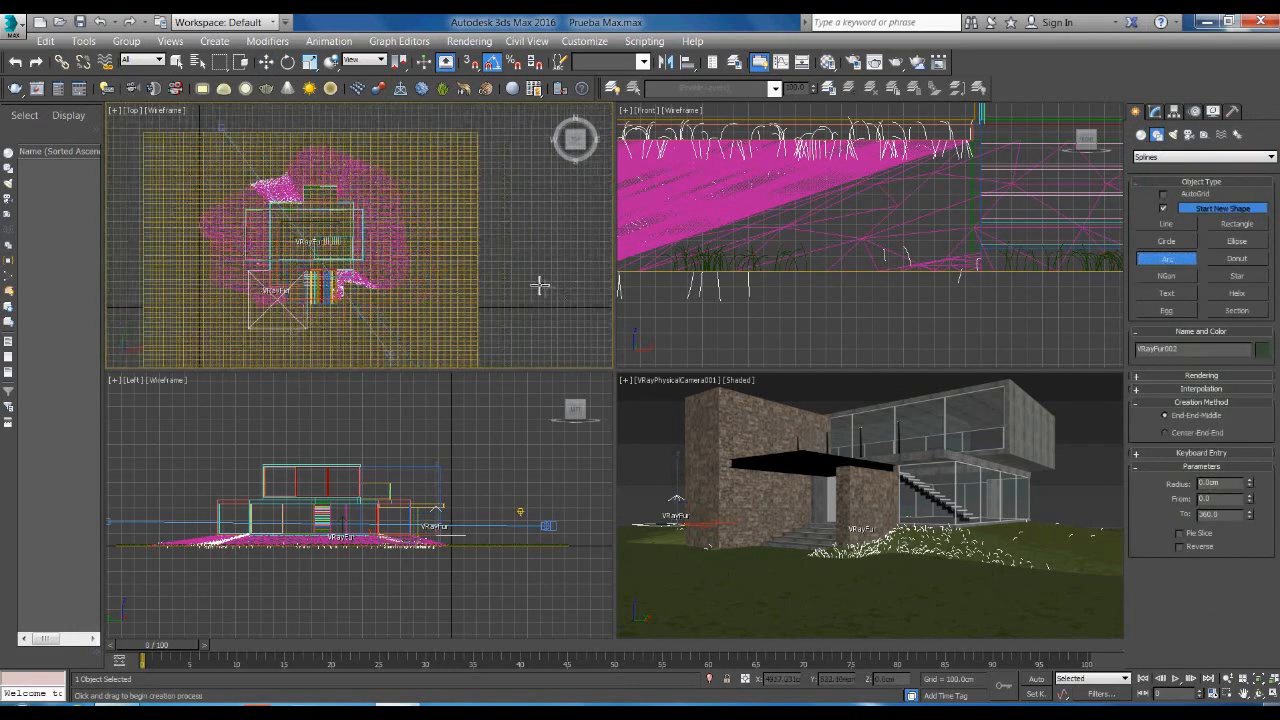
{"action": "left_click_drag", "start_coordinate": [172, 252], "coordinate": [598, 287]}
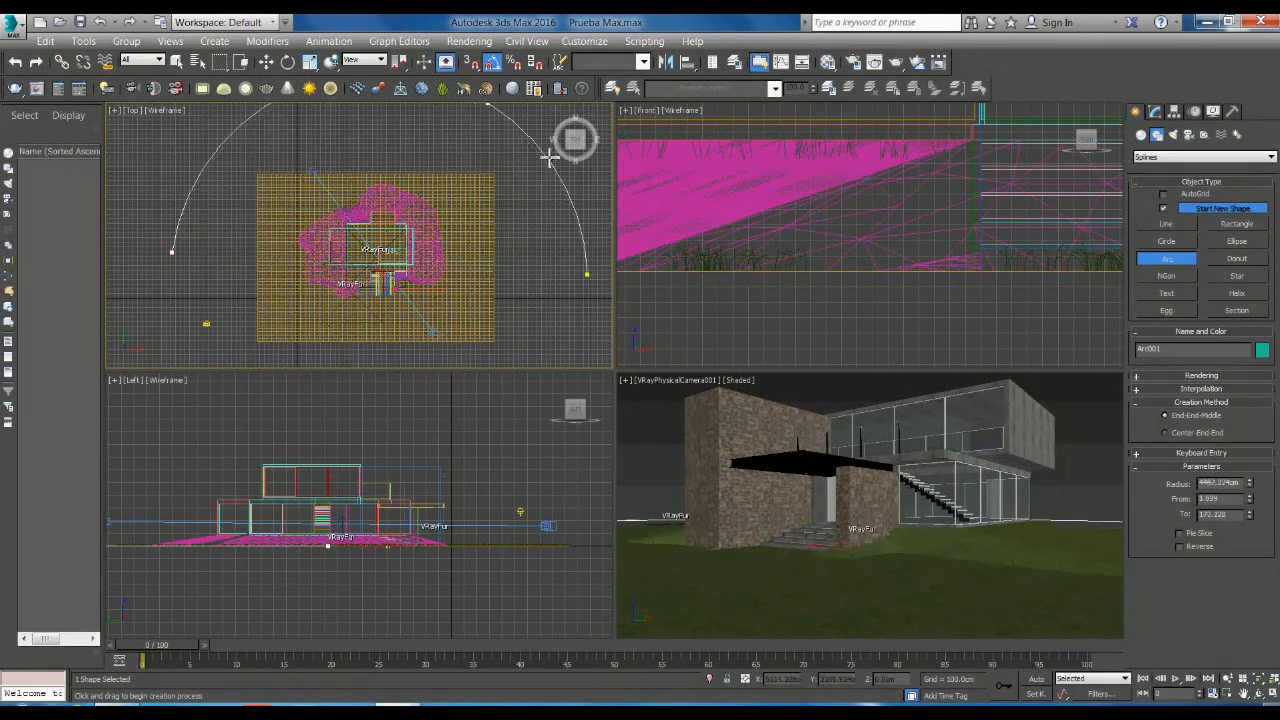
{"action": "middle_click_drag", "start_coordinate": [521, 238], "coordinate": [537, 309]}
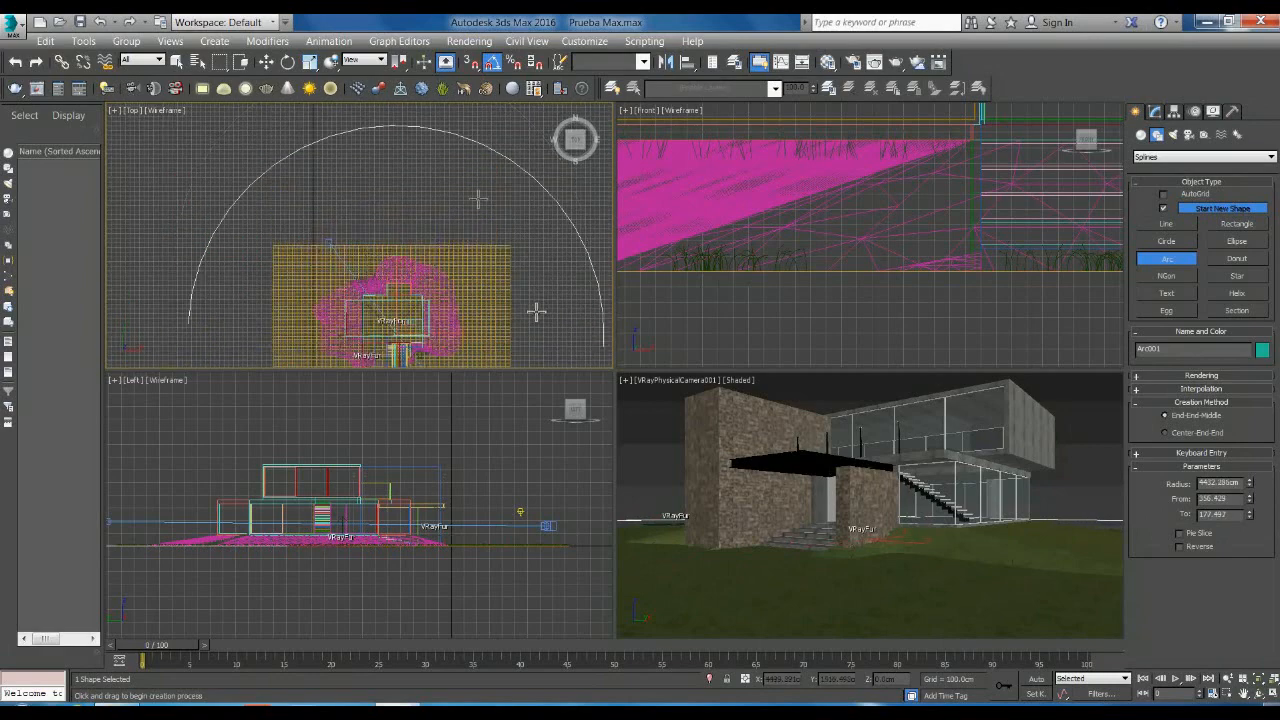
Step: Move the arc along Y in the Top view, closer to the house, so it wraps around the ground plane's back and sides
{"action": "left_click", "coordinate": [266, 62]}
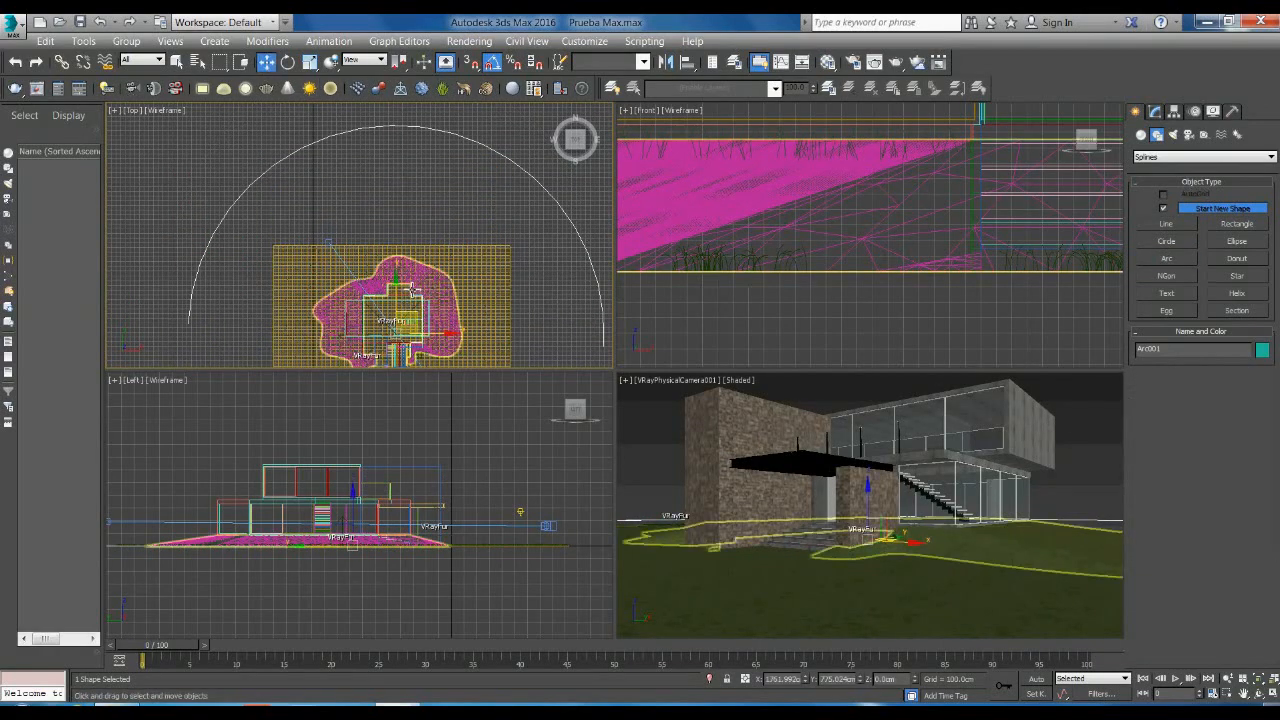
{"action": "left_click_drag", "start_coordinate": [410, 296], "coordinate": [420, 335]}
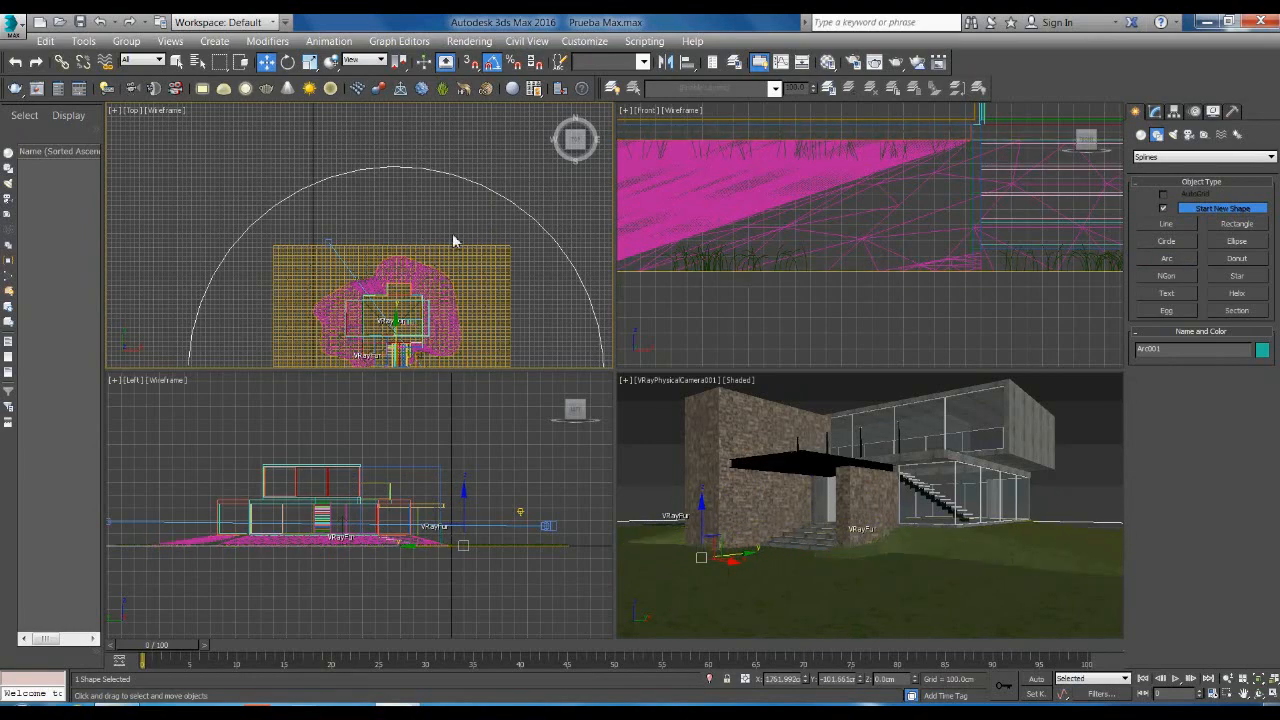
{"action": "middle_click_drag", "start_coordinate": [455, 238], "coordinate": [400, 184]}
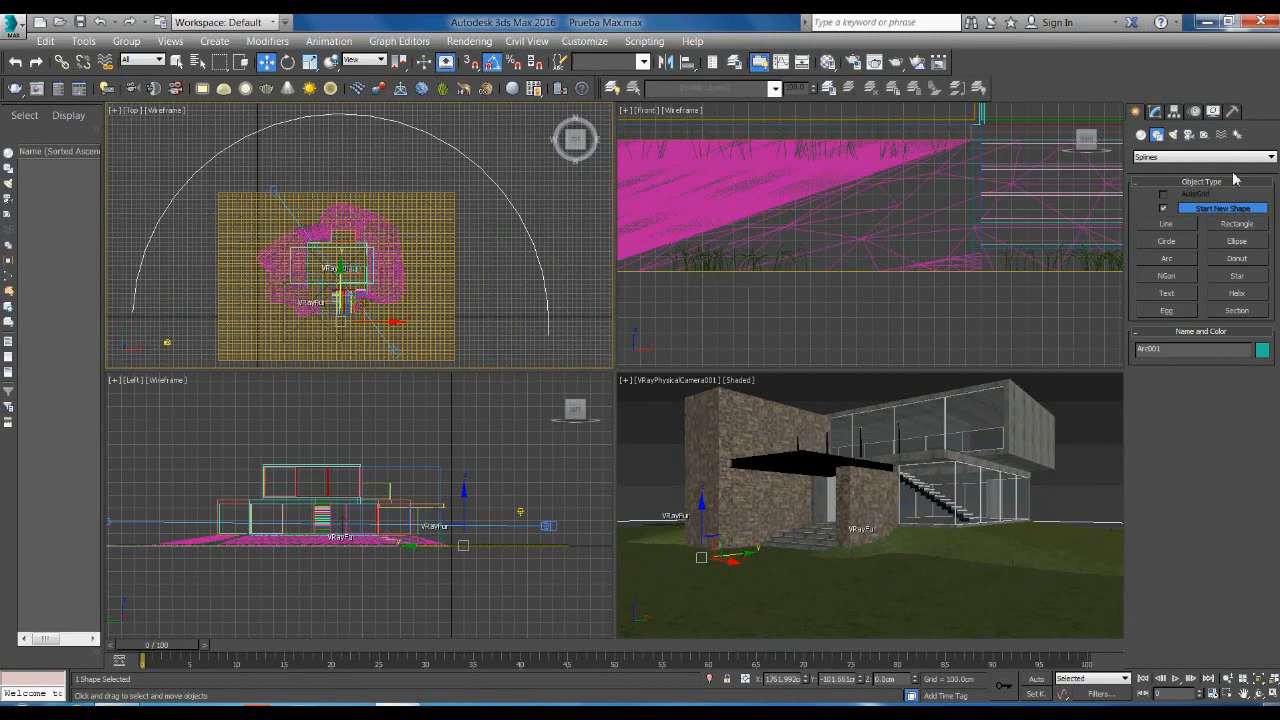
Step: Add an Extrude modifier to the arc with an amount of 3000 cm and move it along Y in the Top view to about -381 cm
{"action": "left_click", "coordinate": [1156, 112]}
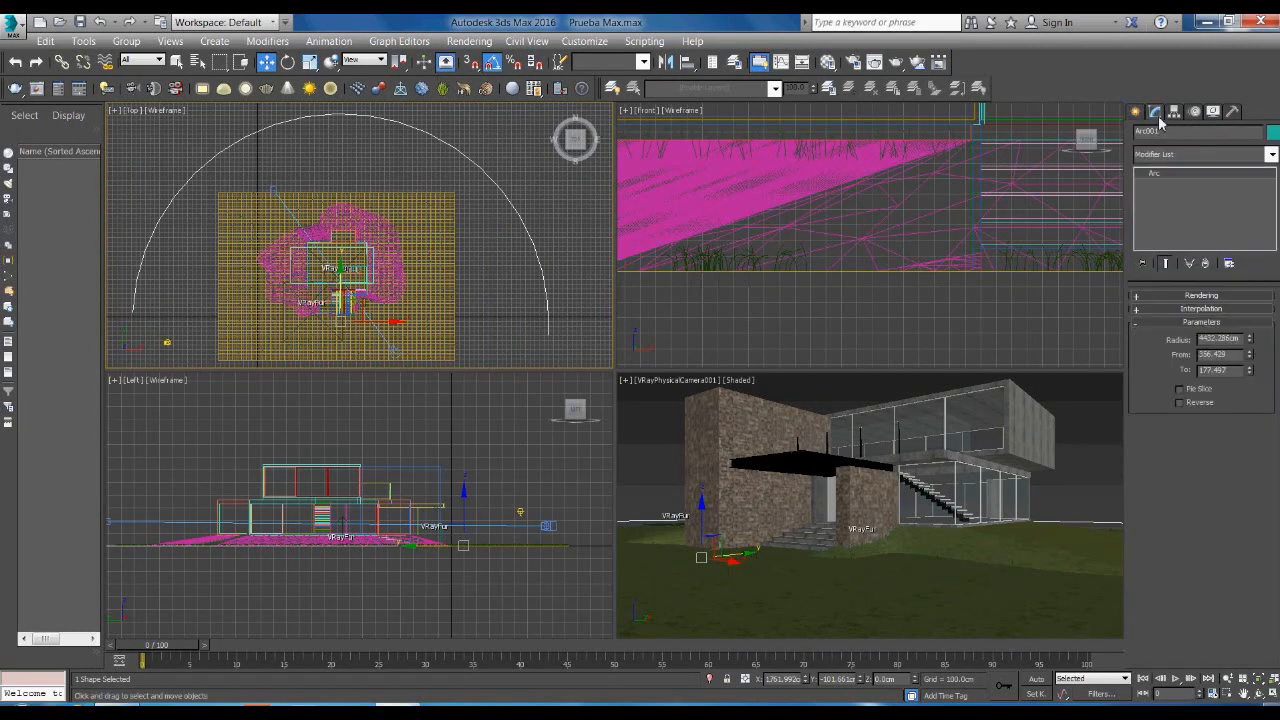
{"action": "left_click", "coordinate": [1272, 156]}
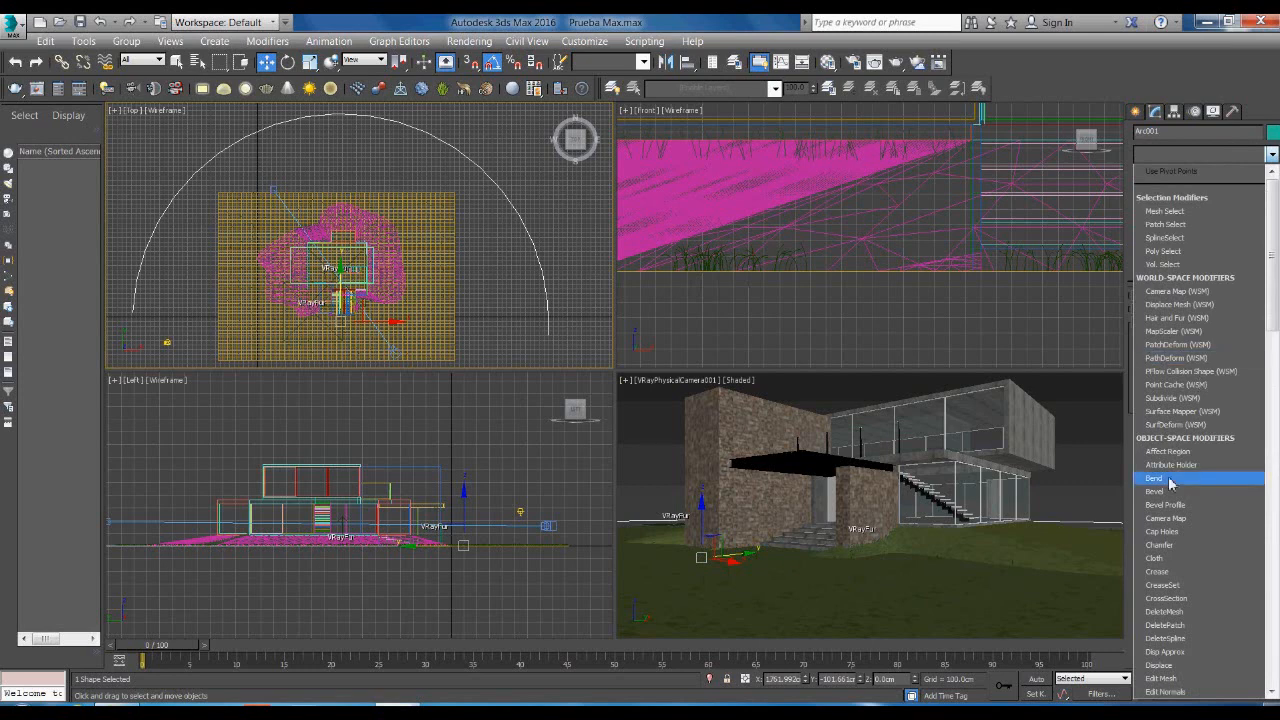
{"action": "key", "text": "e"}
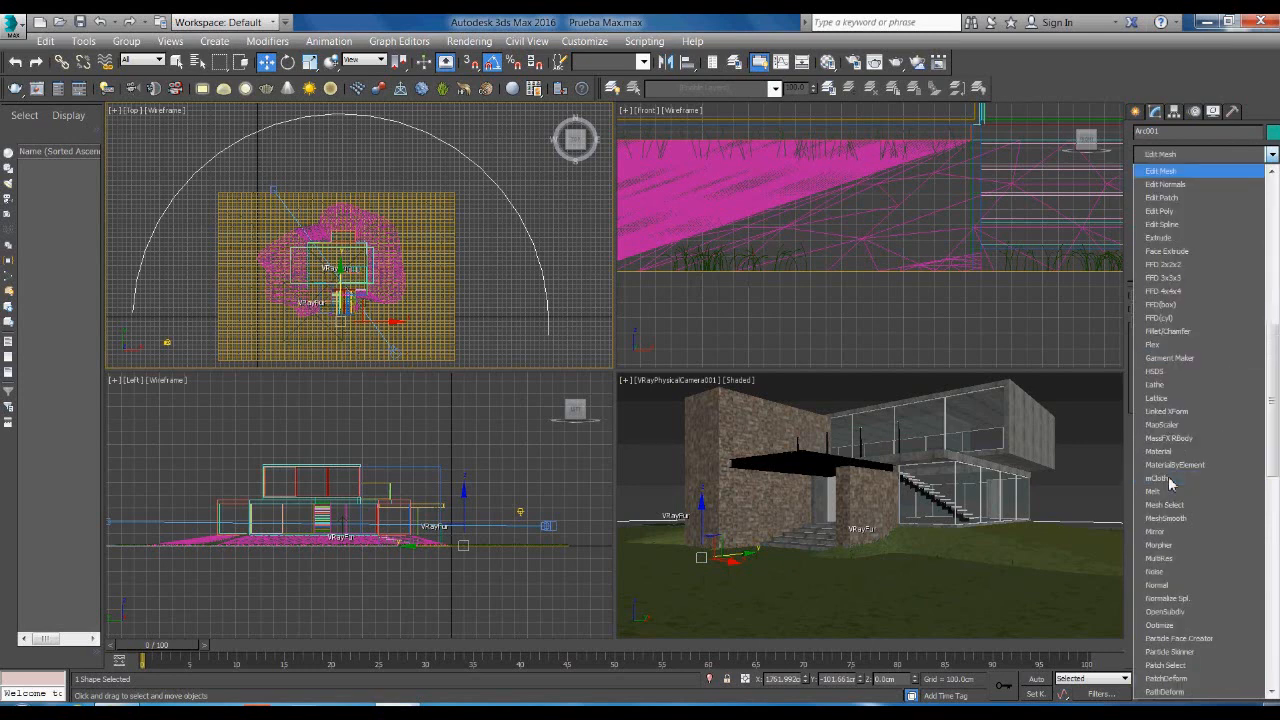
{"action": "left_click", "coordinate": [1172, 239]}
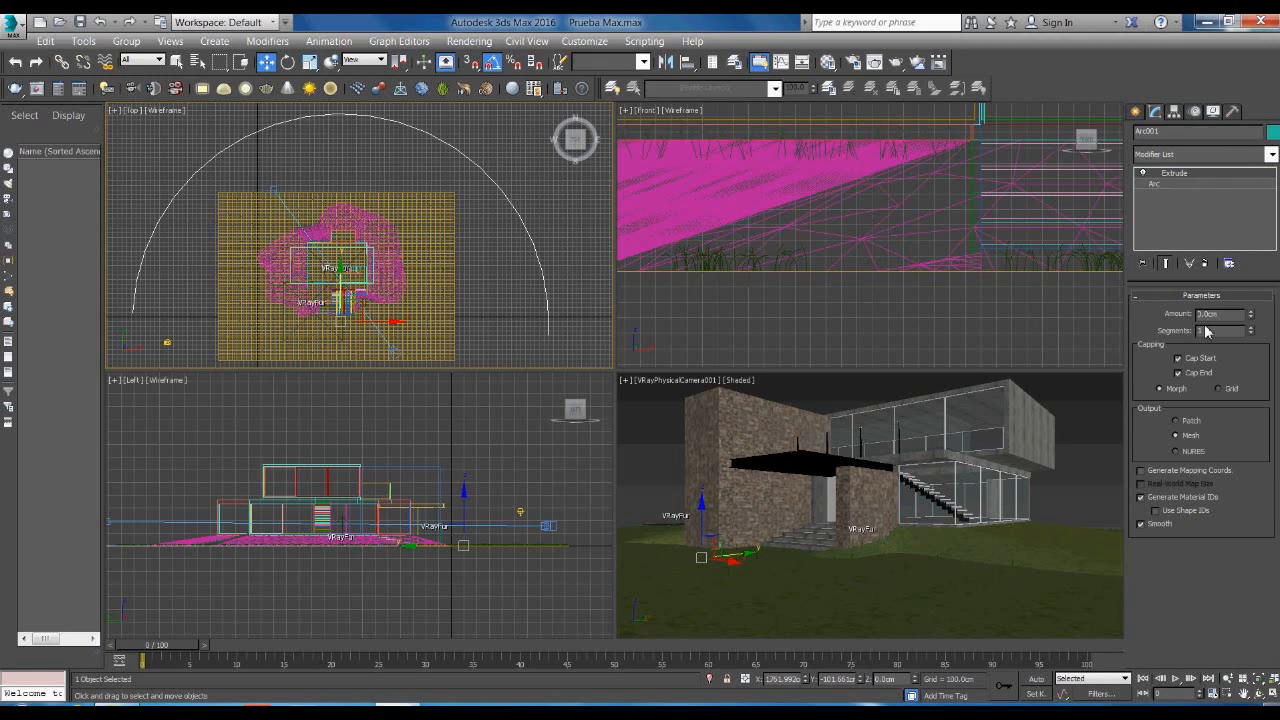
{"action": "type", "text": "50"}
{"action": "key", "text": "Return"}
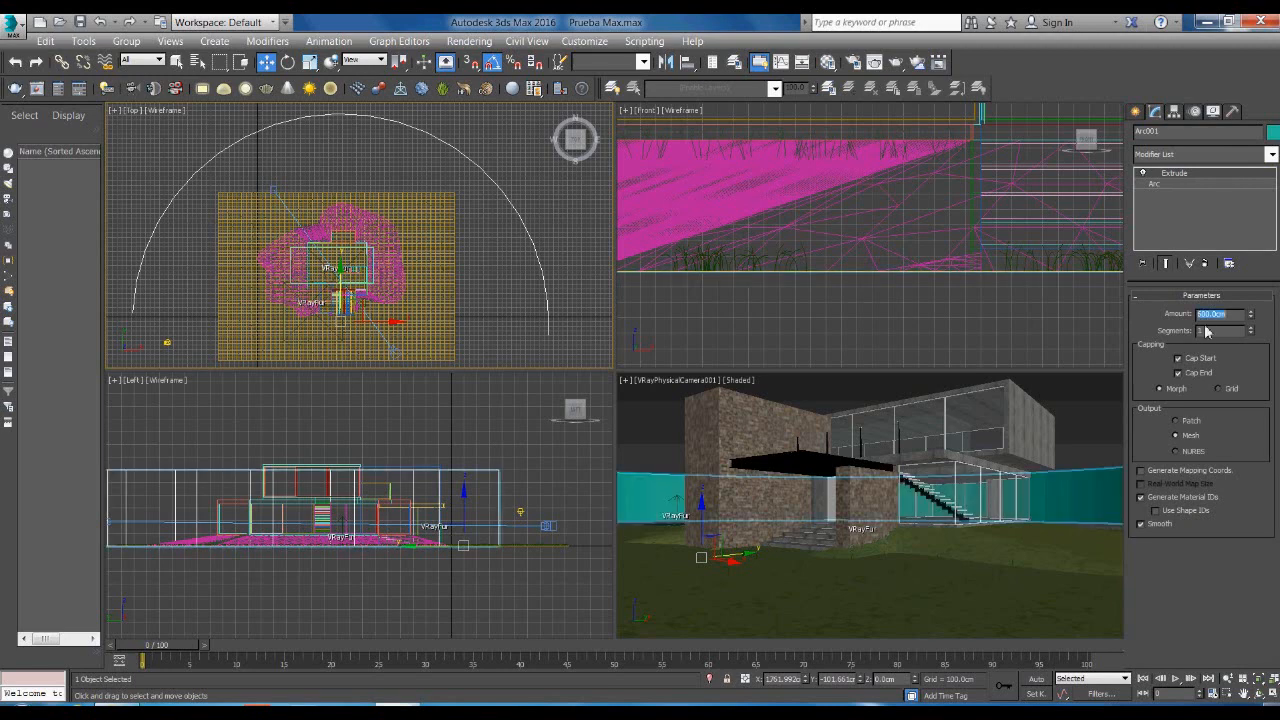
{"action": "type", "text": "2000"}
{"action": "key", "text": "Return"}
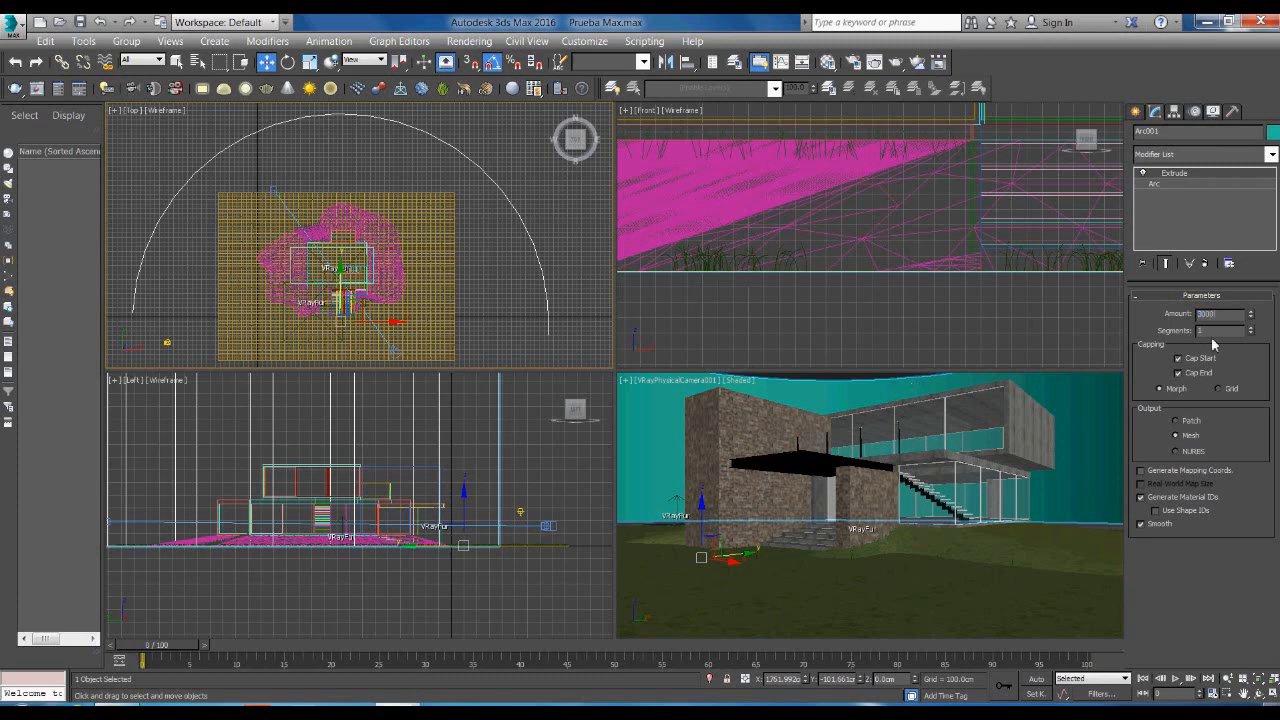
{"action": "key", "text": "Return"}
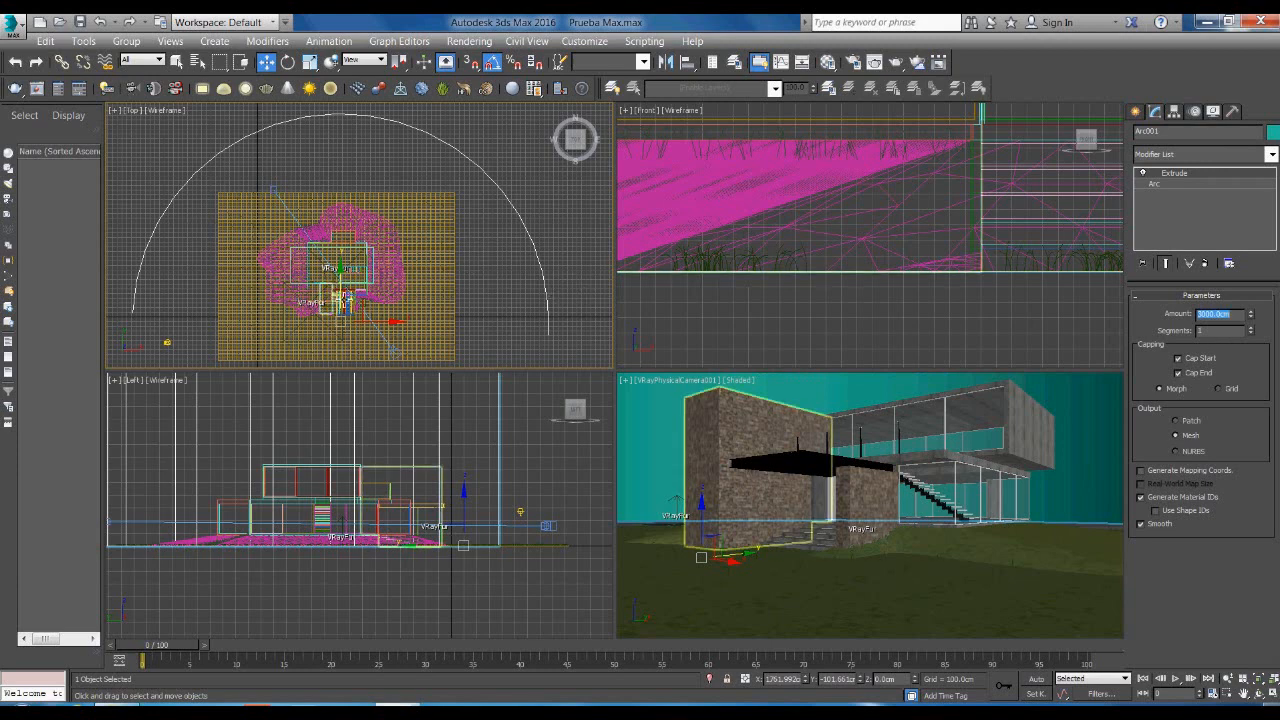
{"action": "left_click_drag", "start_coordinate": [354, 287], "coordinate": [356, 300]}
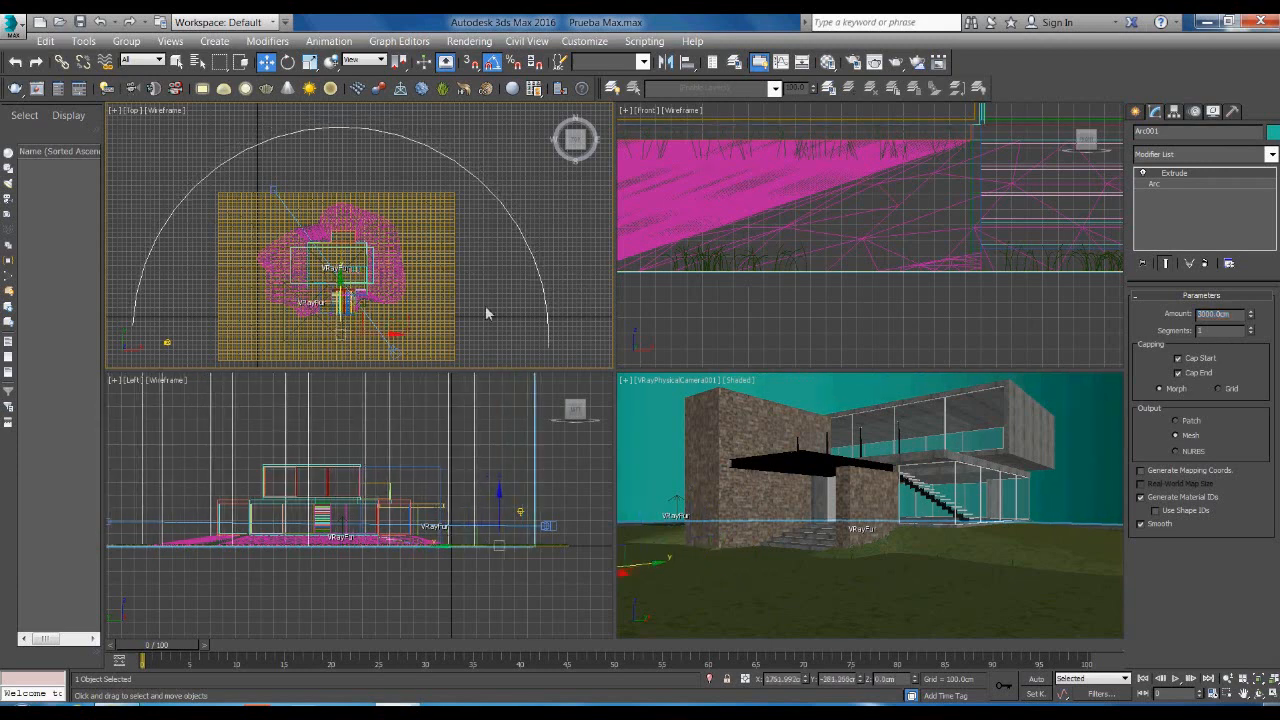
{"action": "left_click", "coordinate": [611, 320]}
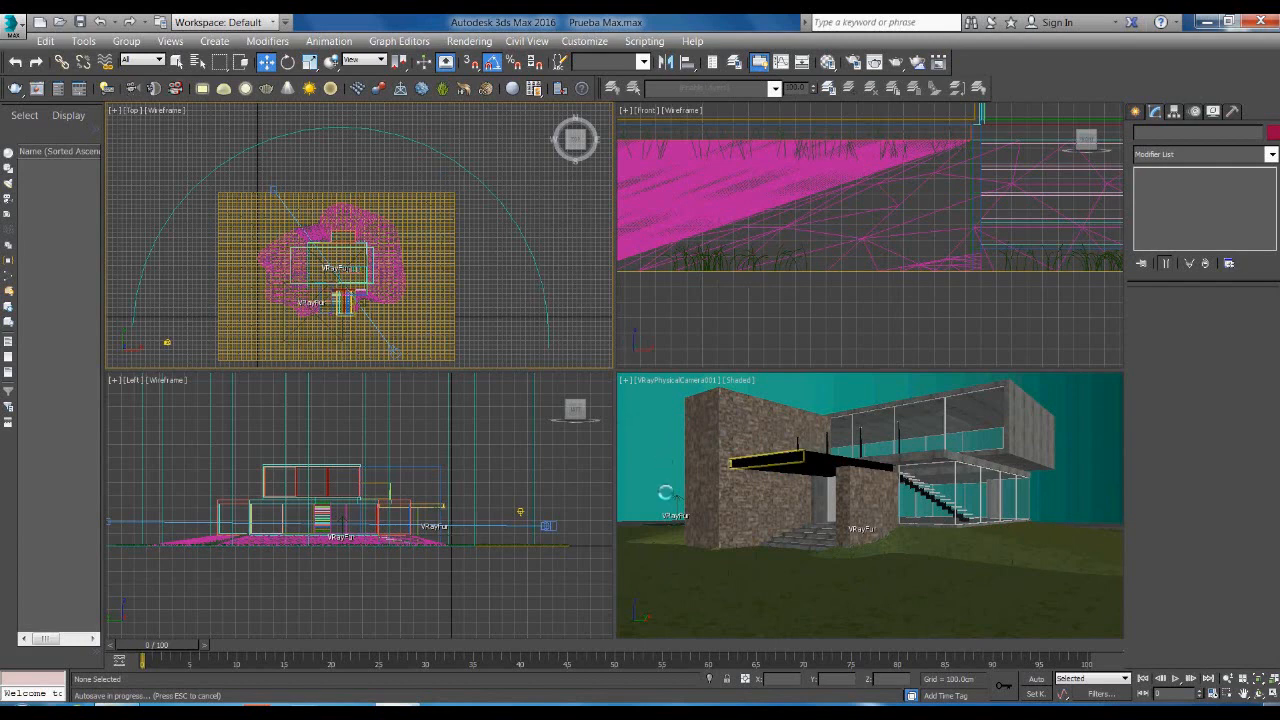
Step: Assign the VENTSIES light material with the sky bitmap to the extruded arc backdrop
{"action": "left_click", "coordinate": [675, 463]}
{"action": "left_click", "coordinate": [828, 64]}
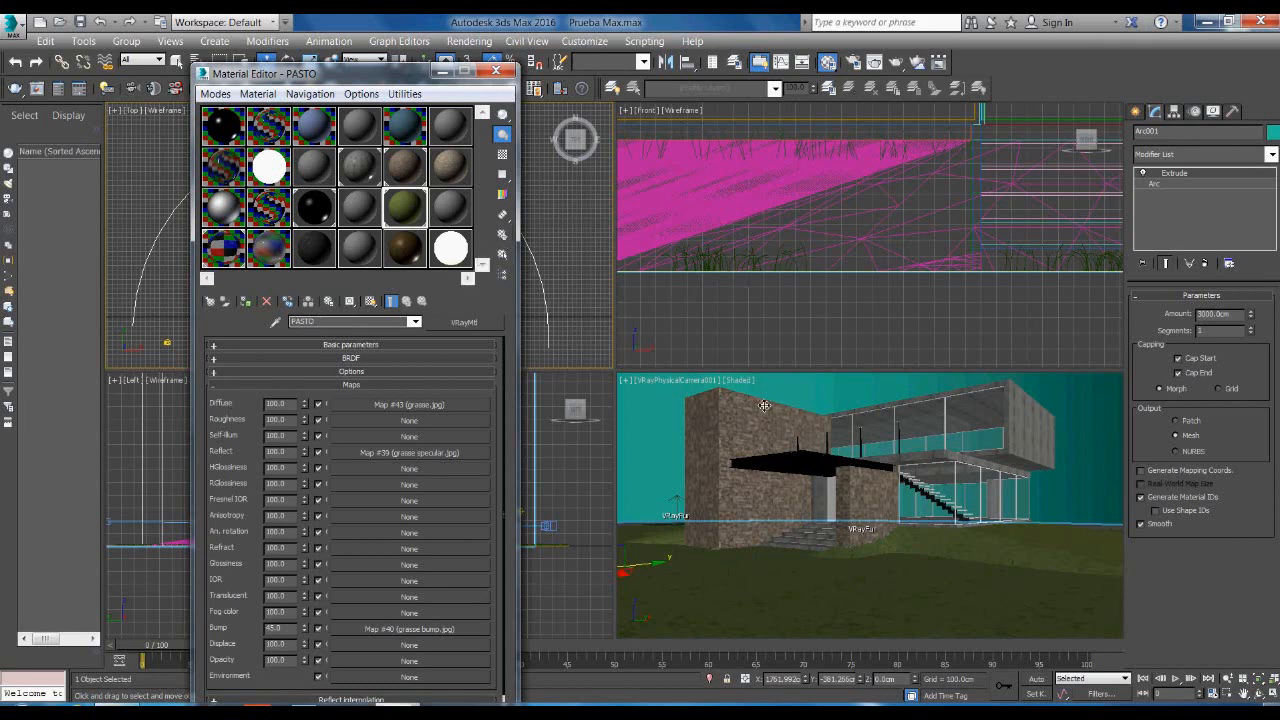
{"action": "left_click", "coordinate": [450, 252]}
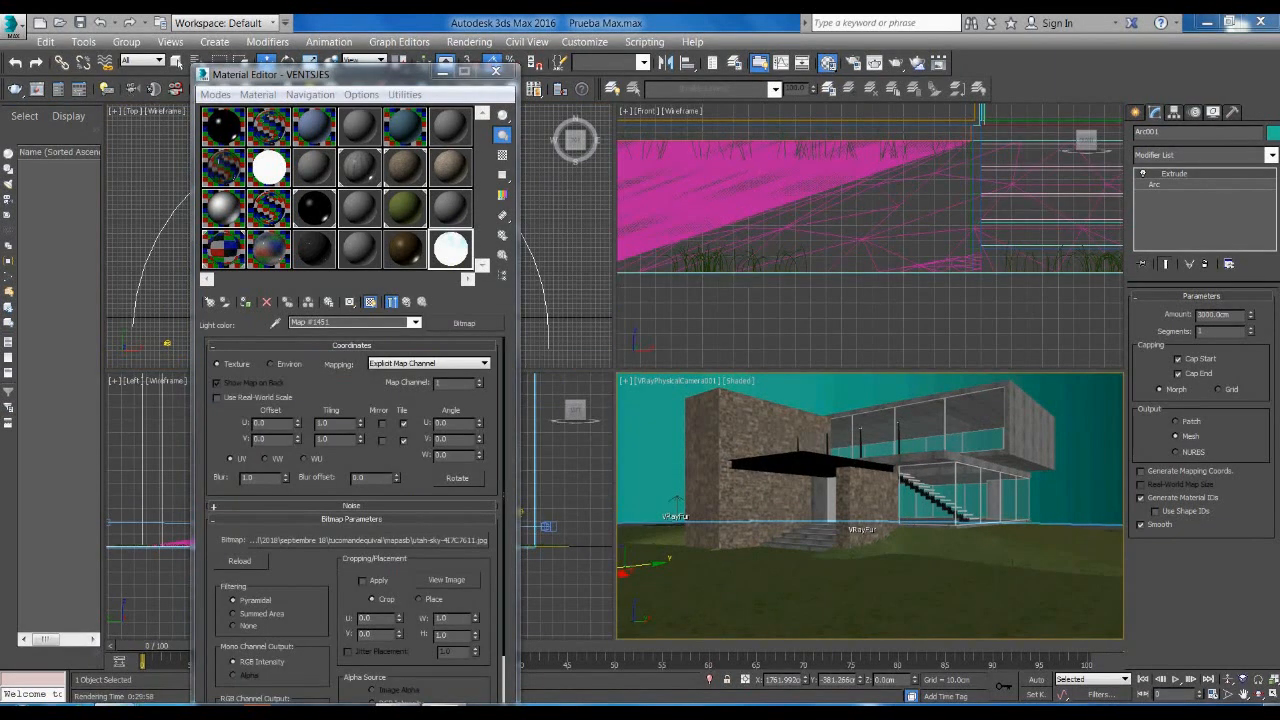
{"action": "left_click", "coordinate": [244, 303]}
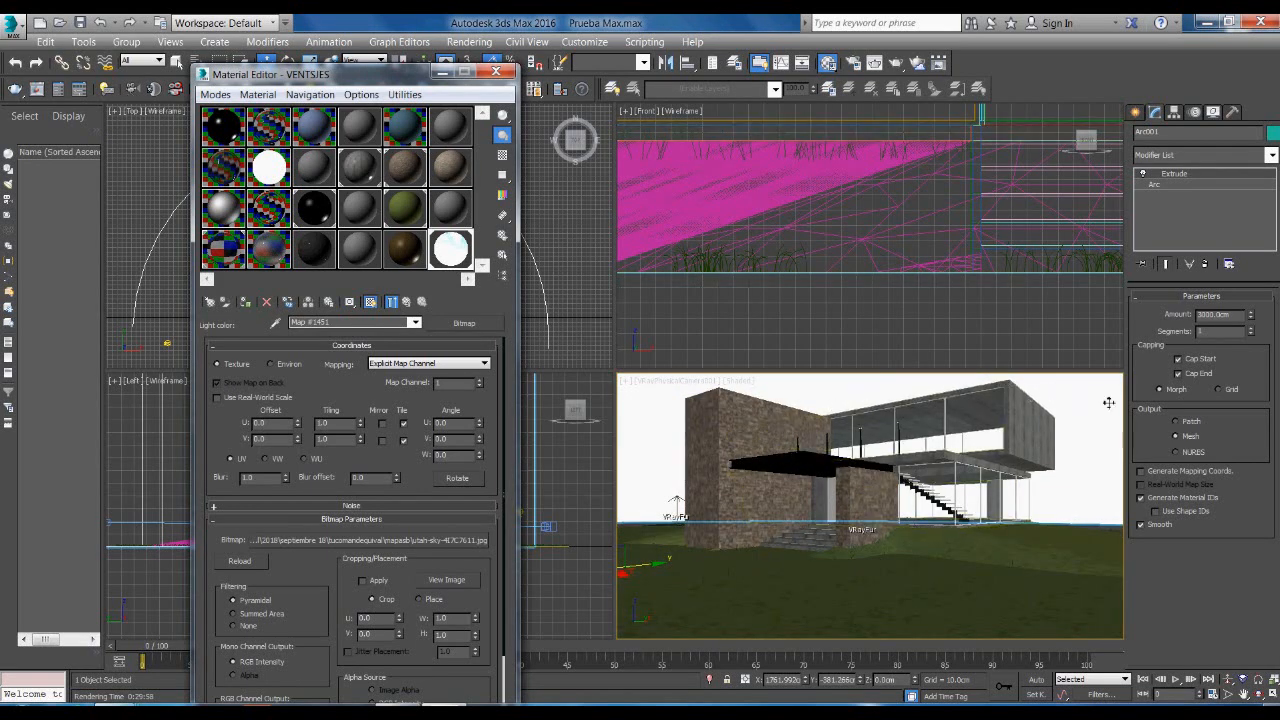
Step: Add a UVW Map modifier with Box mapping to the backdrop and close the Material Editor
{"action": "left_click", "coordinate": [1272, 157]}
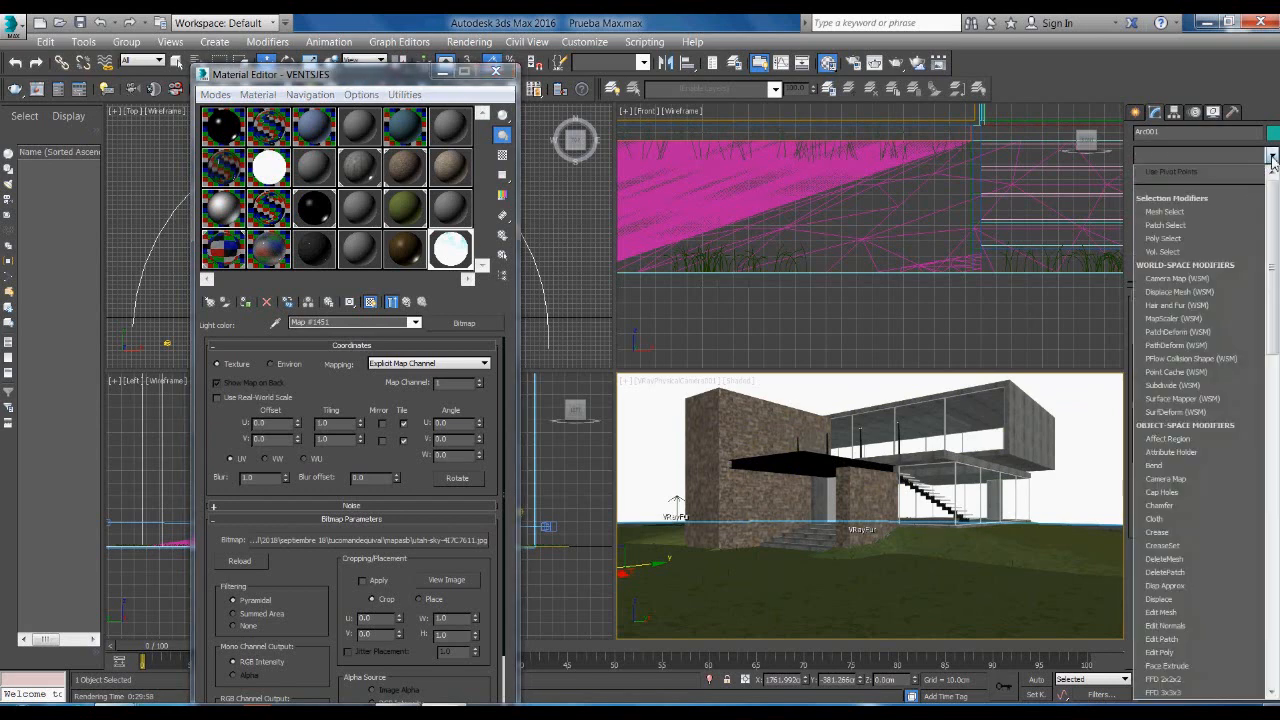
{"action": "key", "text": "u"}
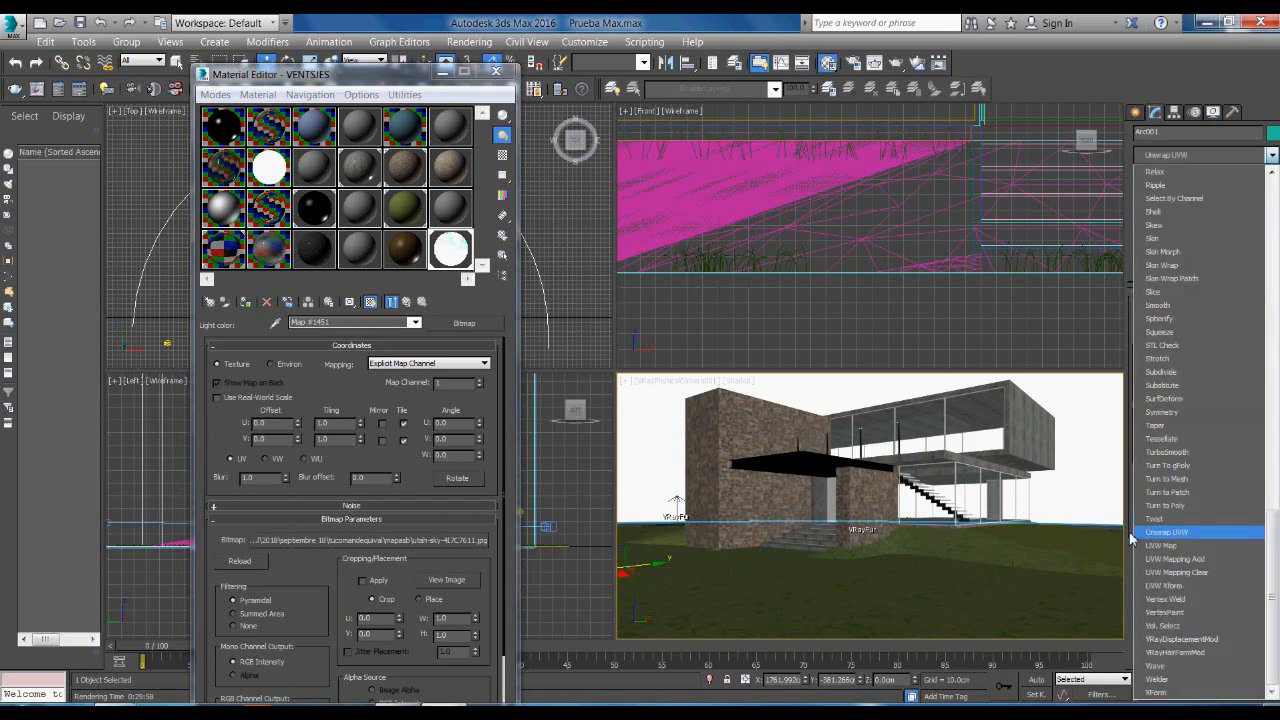
{"action": "left_click", "coordinate": [1162, 545]}
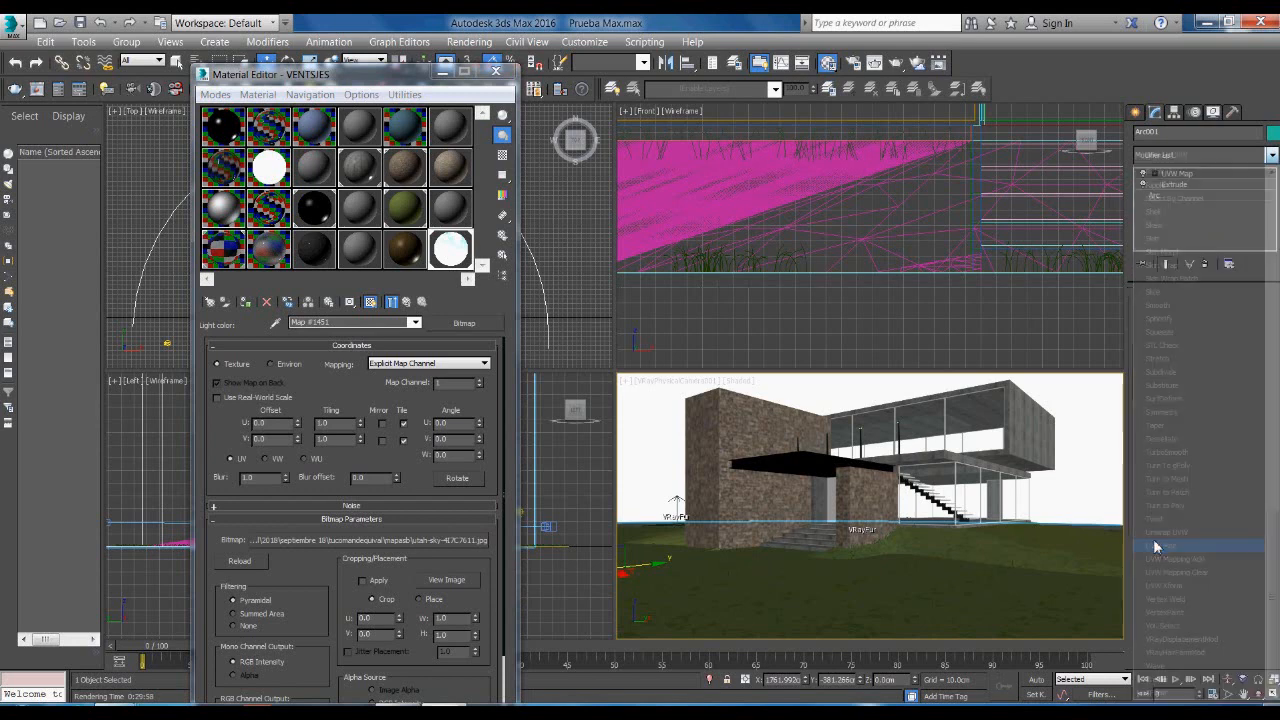
{"action": "left_click", "coordinate": [1165, 387]}
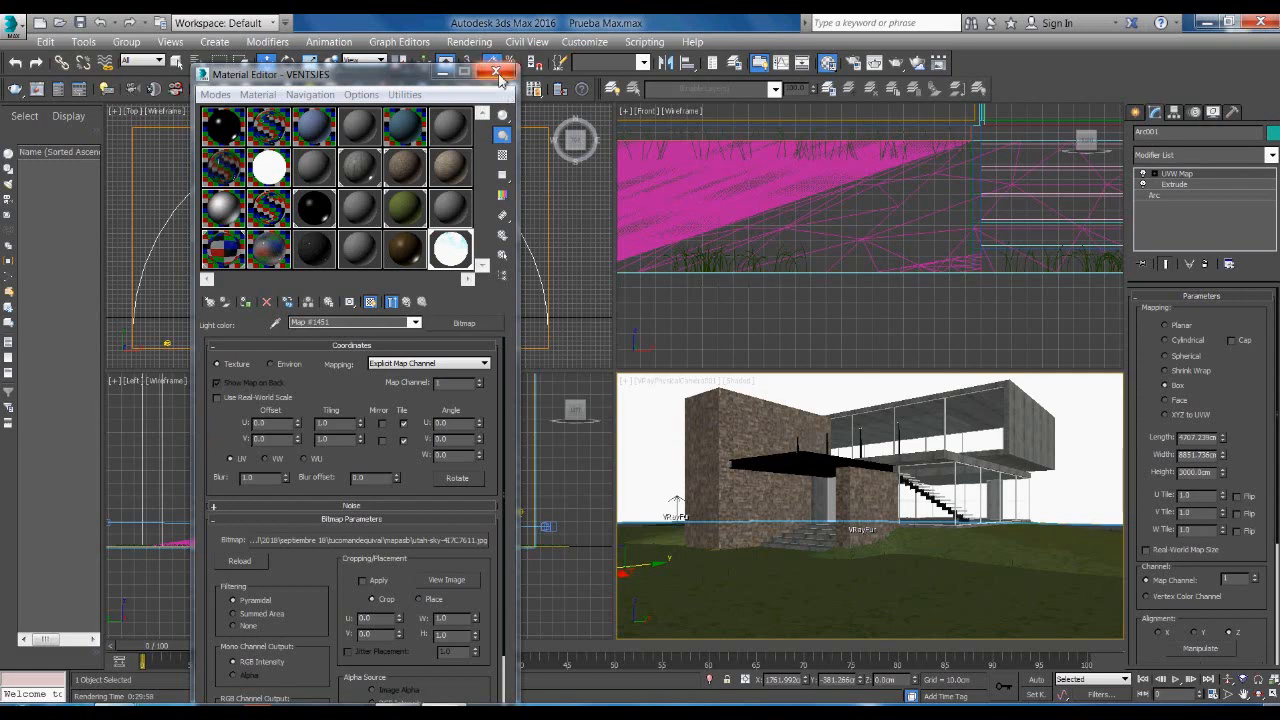
{"action": "left_click", "coordinate": [498, 74]}
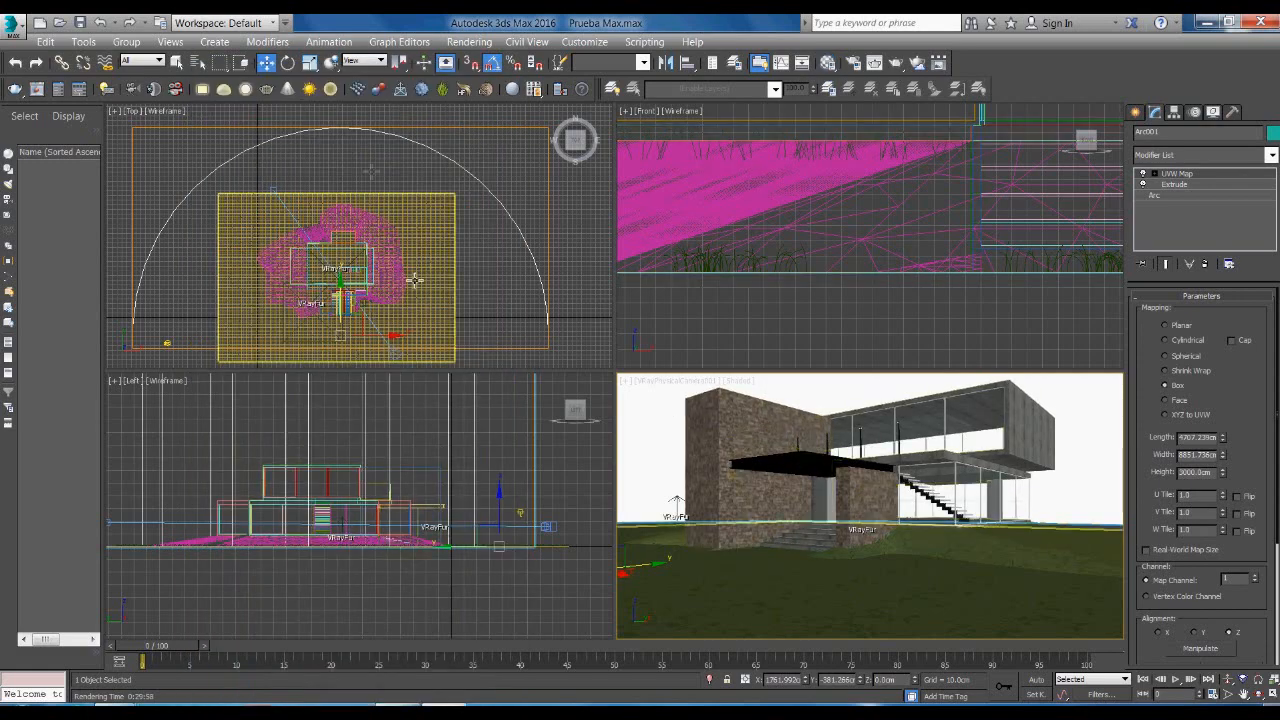
Step: Rotate the backdrop 10 degrees around Z in the Top view and deselect it
{"action": "left_click", "coordinate": [287, 62]}
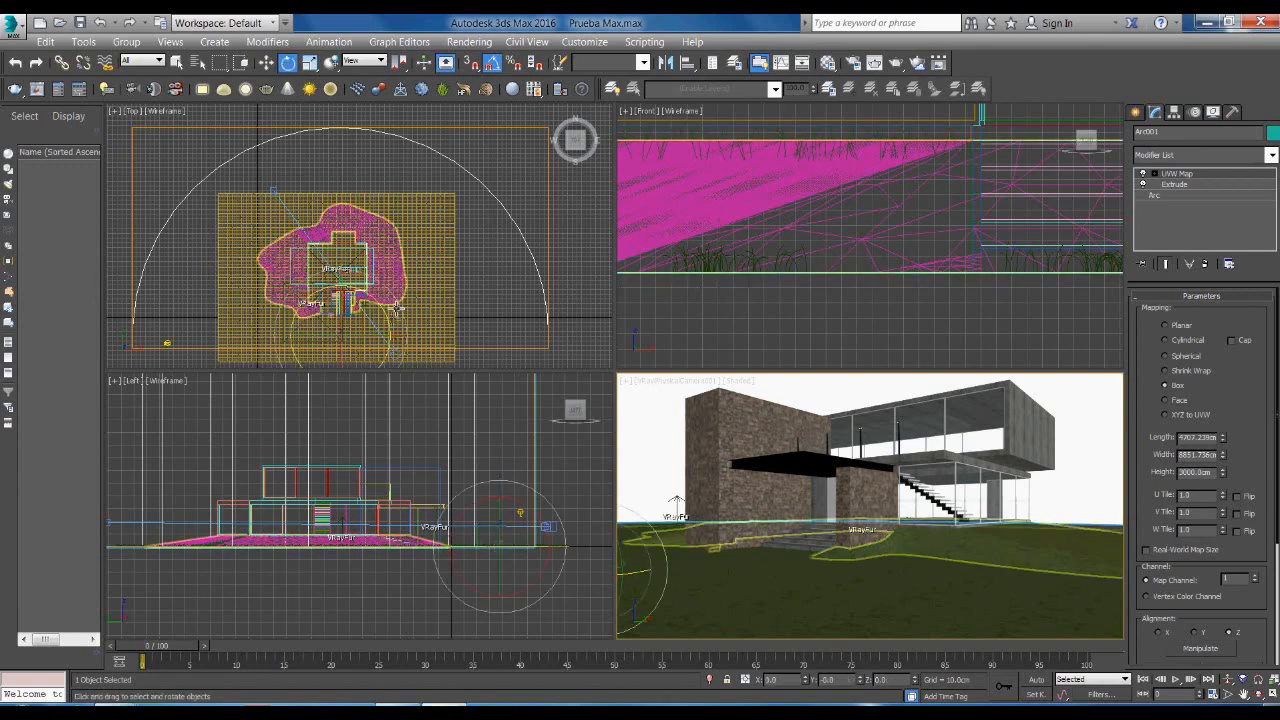
{"action": "left_click_drag", "start_coordinate": [396, 334], "coordinate": [399, 332]}
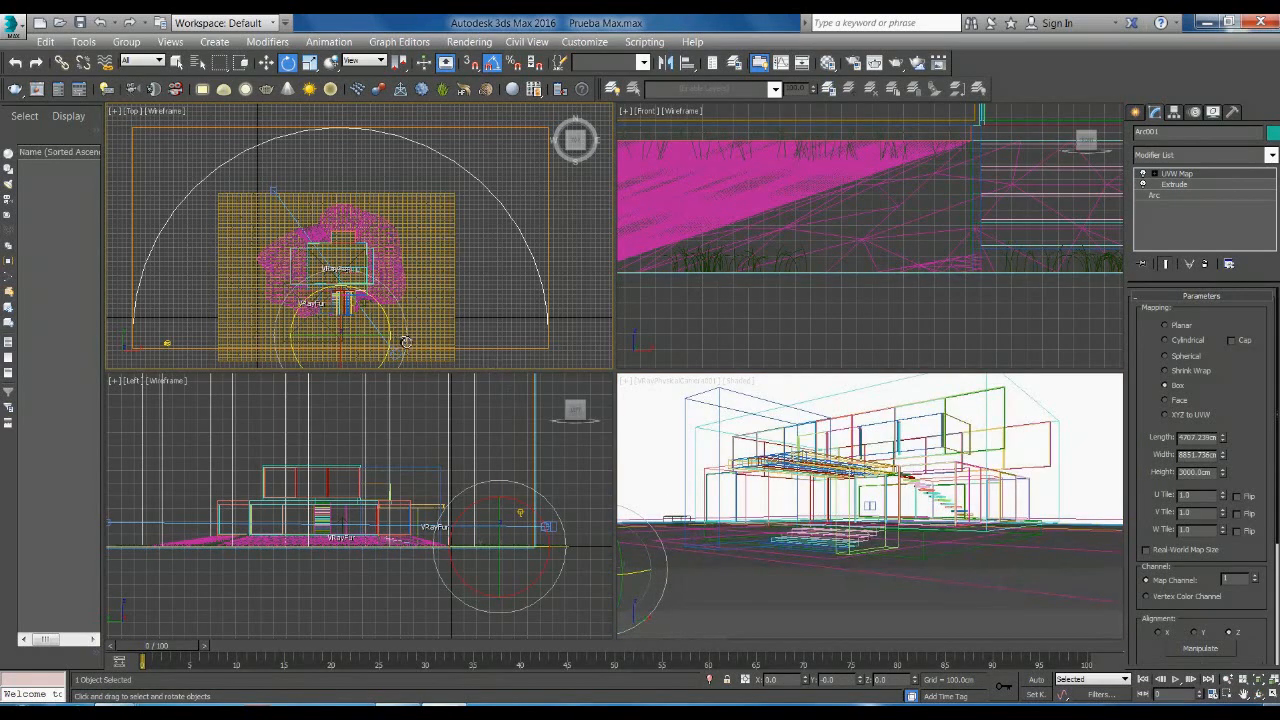
{"action": "left_click_drag", "start_coordinate": [401, 336], "coordinate": [398, 328]}
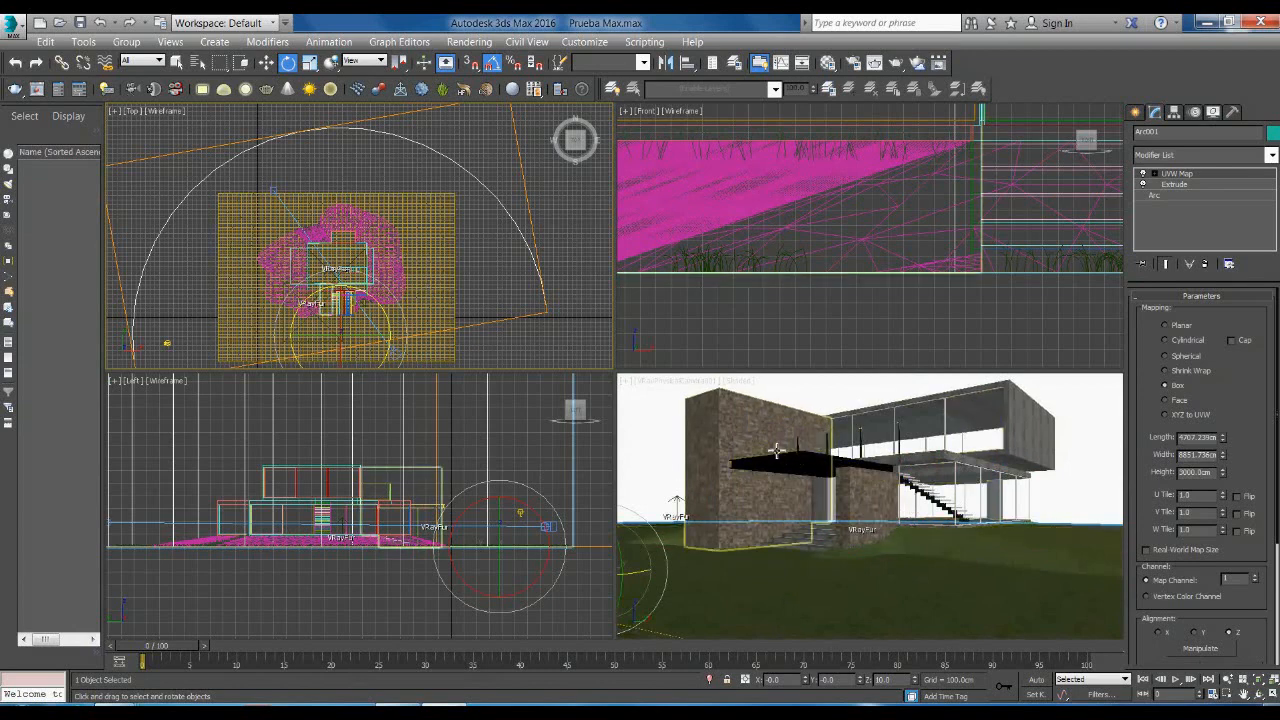
{"action": "left_click", "coordinate": [534, 336]}
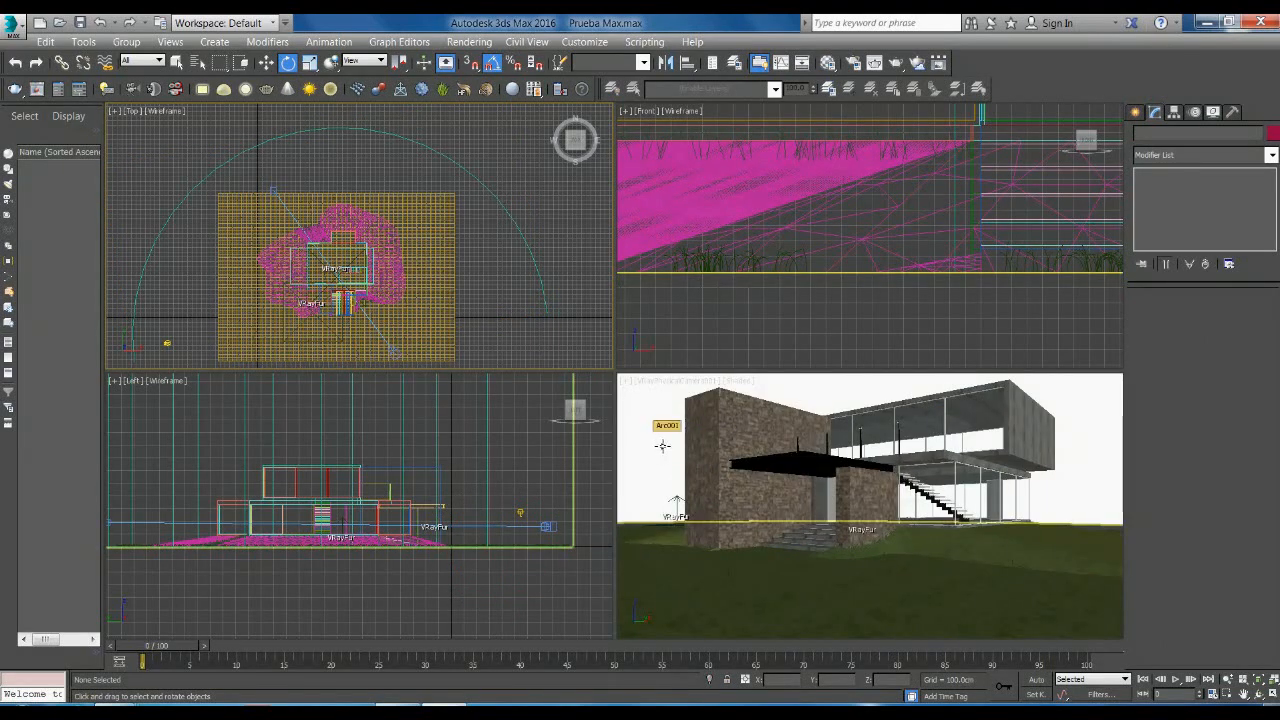
Step: Check the camera view at full size, render it to review the sky backdrop, and close the rendered frame
{"action": "right_click", "coordinate": [662, 446]}
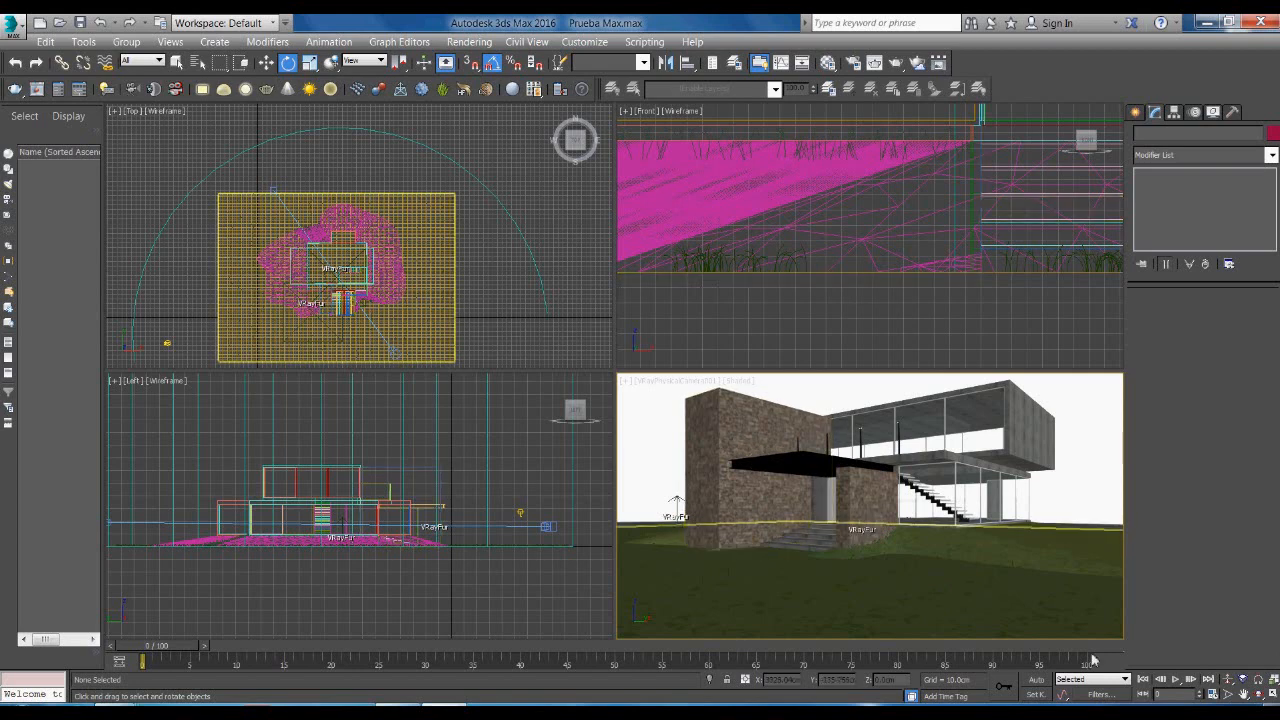
{"action": "left_click", "coordinate": [1271, 694]}
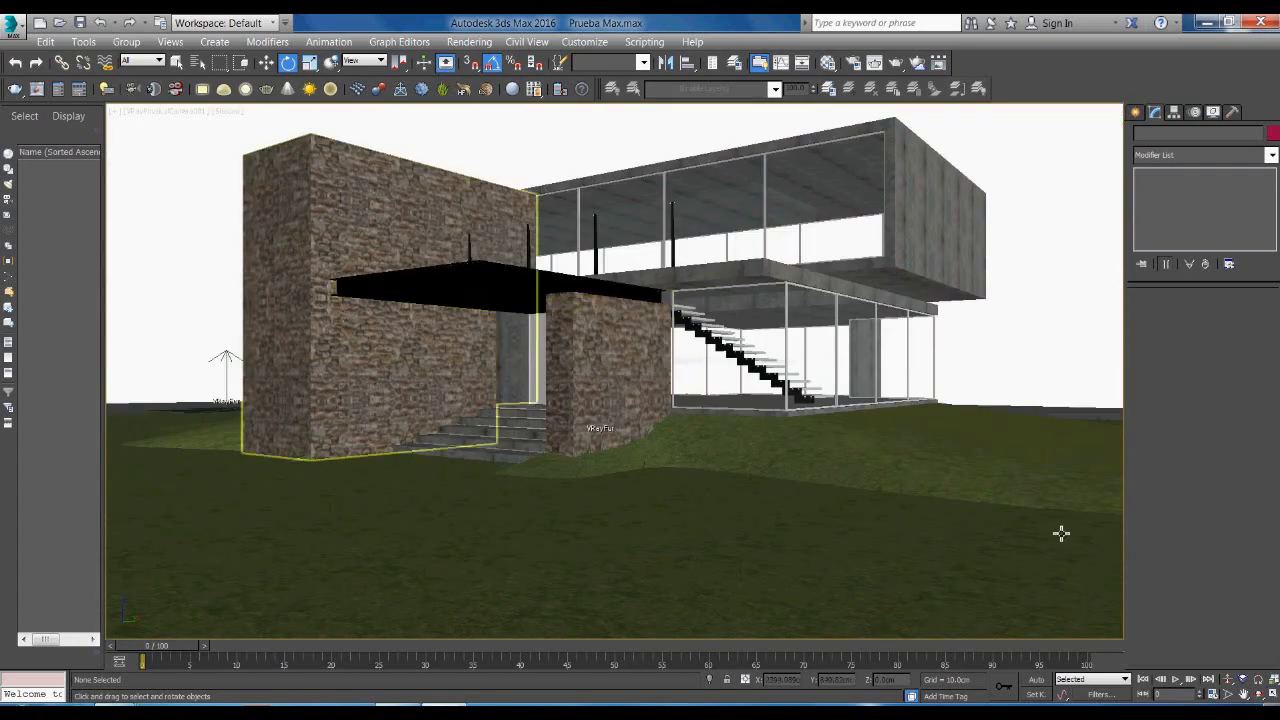
{"action": "left_click", "coordinate": [1273, 697]}
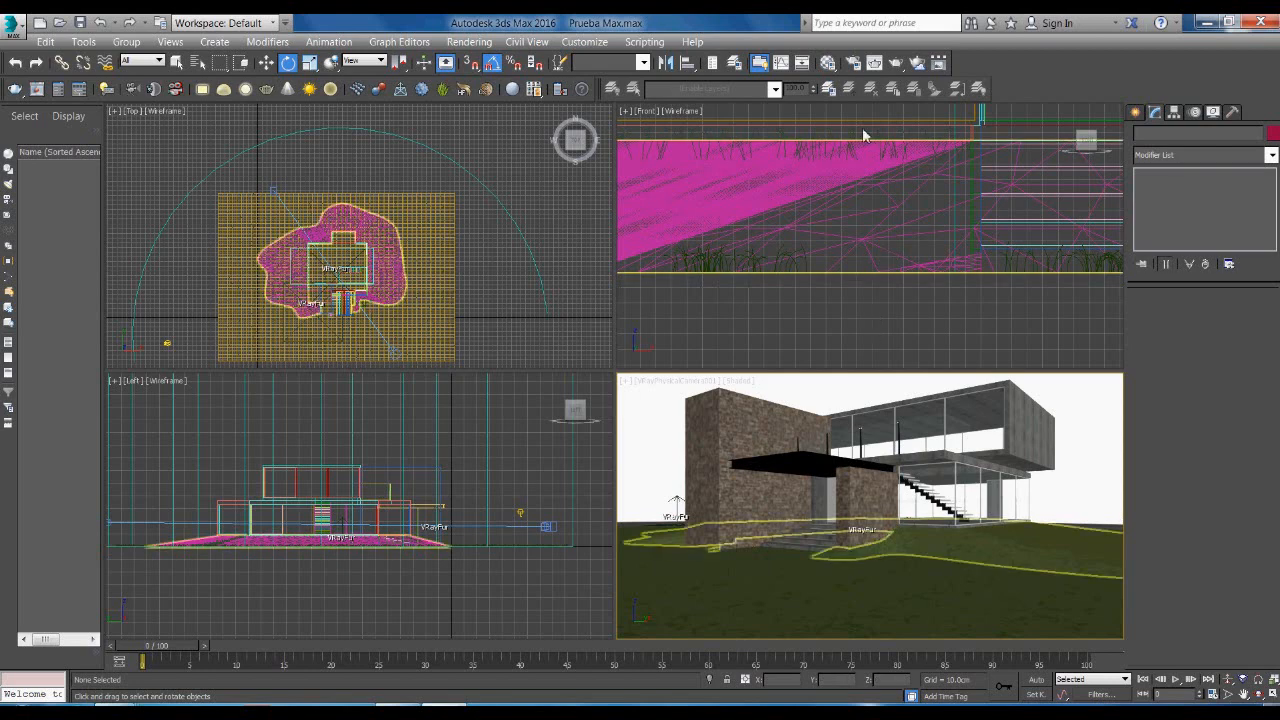
{"action": "left_click", "coordinate": [876, 64]}
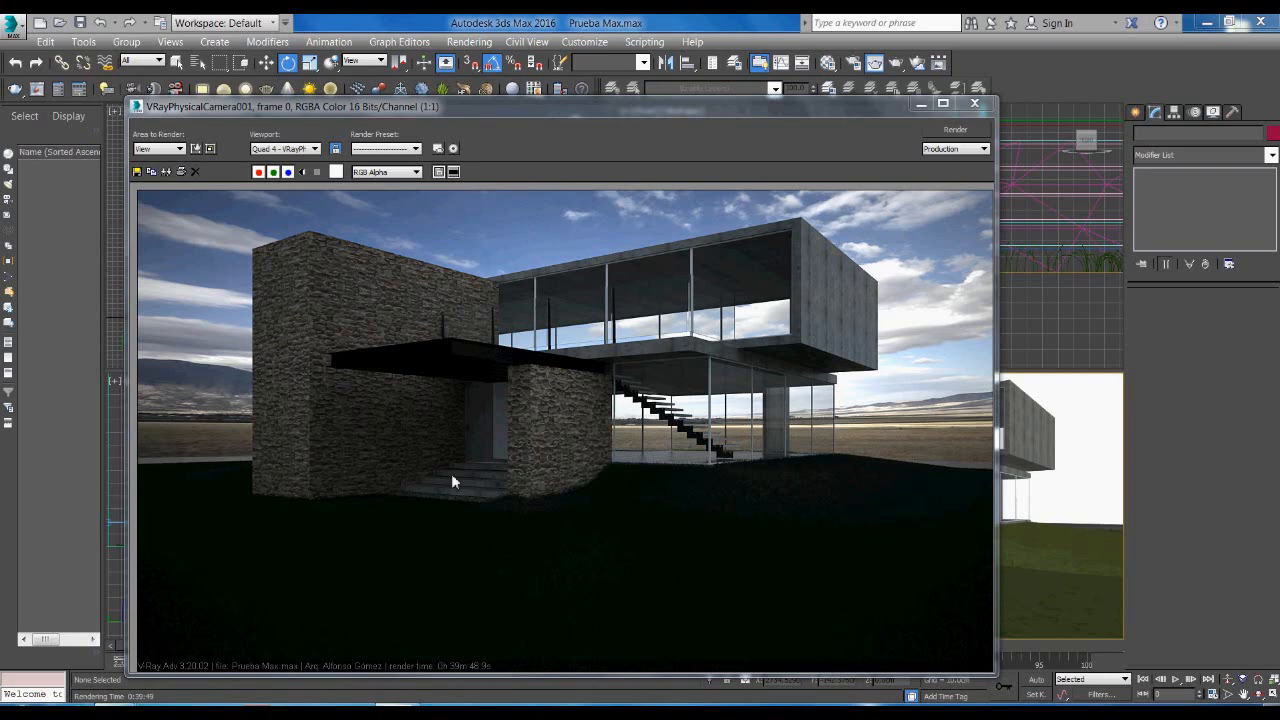
{"action": "left_click", "coordinate": [975, 104]}
Step: Create a VRaySun in the Top view from the front-left of the house, targeted diagonally behind it, and add the VRaySky environment map
{"action": "left_click", "coordinate": [583, 338]}
{"action": "left_click", "coordinate": [1135, 115]}
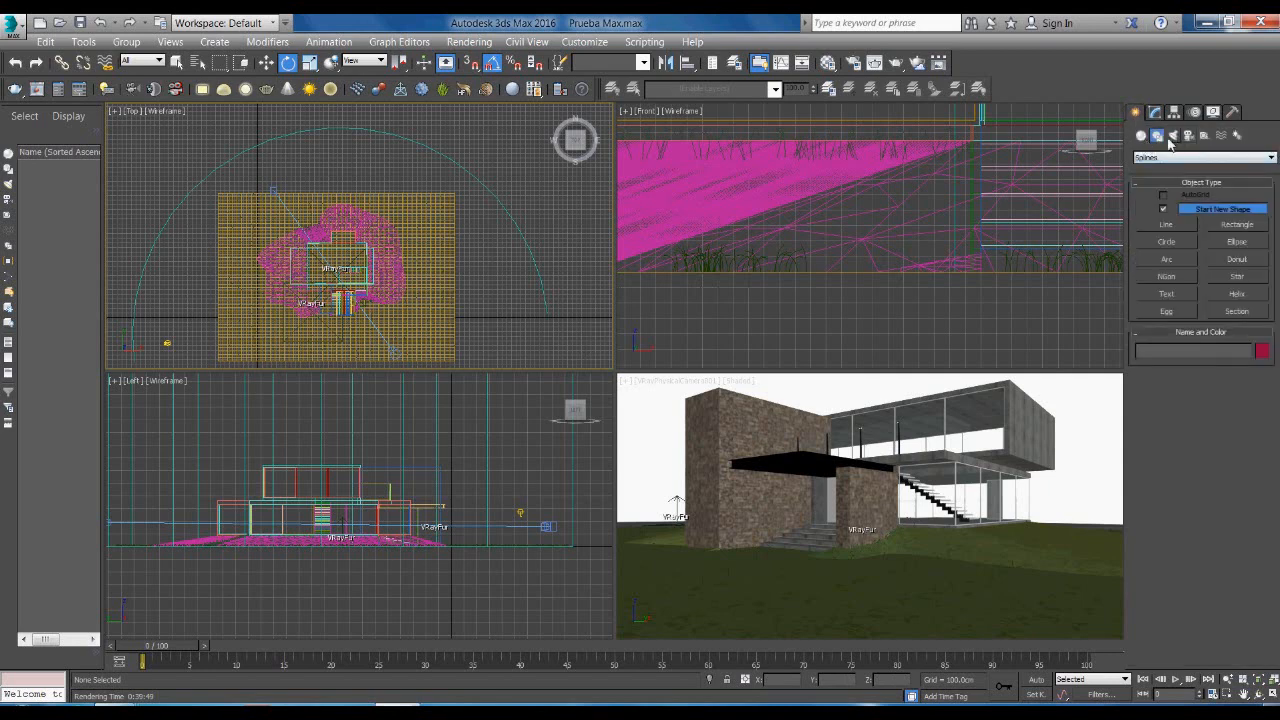
{"action": "left_click", "coordinate": [1172, 137]}
{"action": "left_click", "coordinate": [1271, 158]}
{"action": "left_click", "coordinate": [1163, 192]}
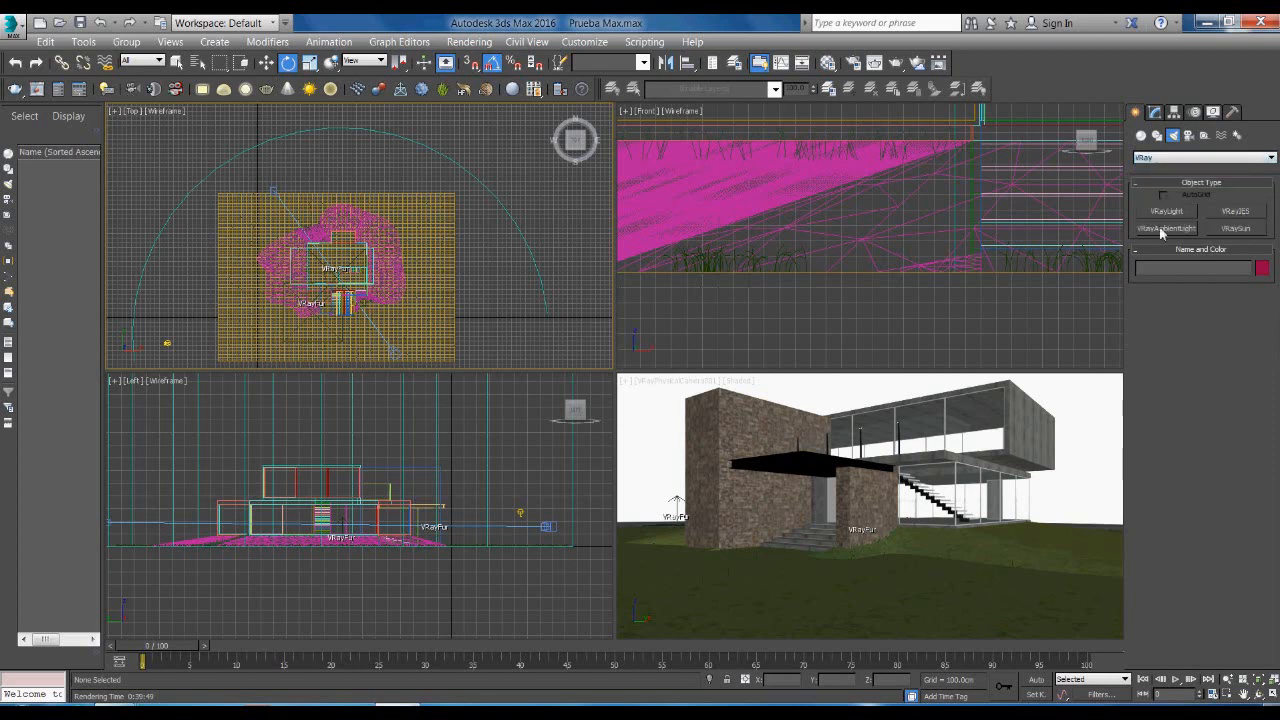
{"action": "left_click", "coordinate": [1234, 229]}
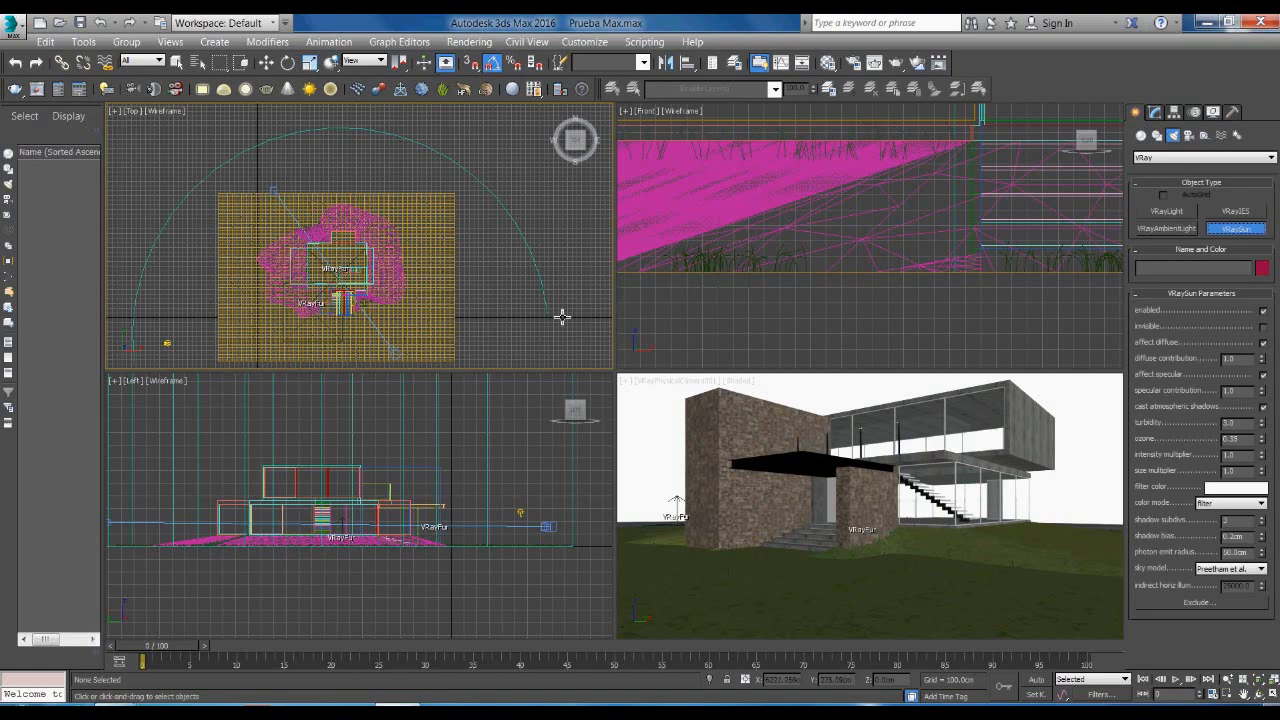
{"action": "middle_click_drag", "start_coordinate": [563, 314], "coordinate": [565, 182]}
{"action": "scroll", "coordinate": [438, 325], "scroll_direction": "down", "scroll_amount": 3}
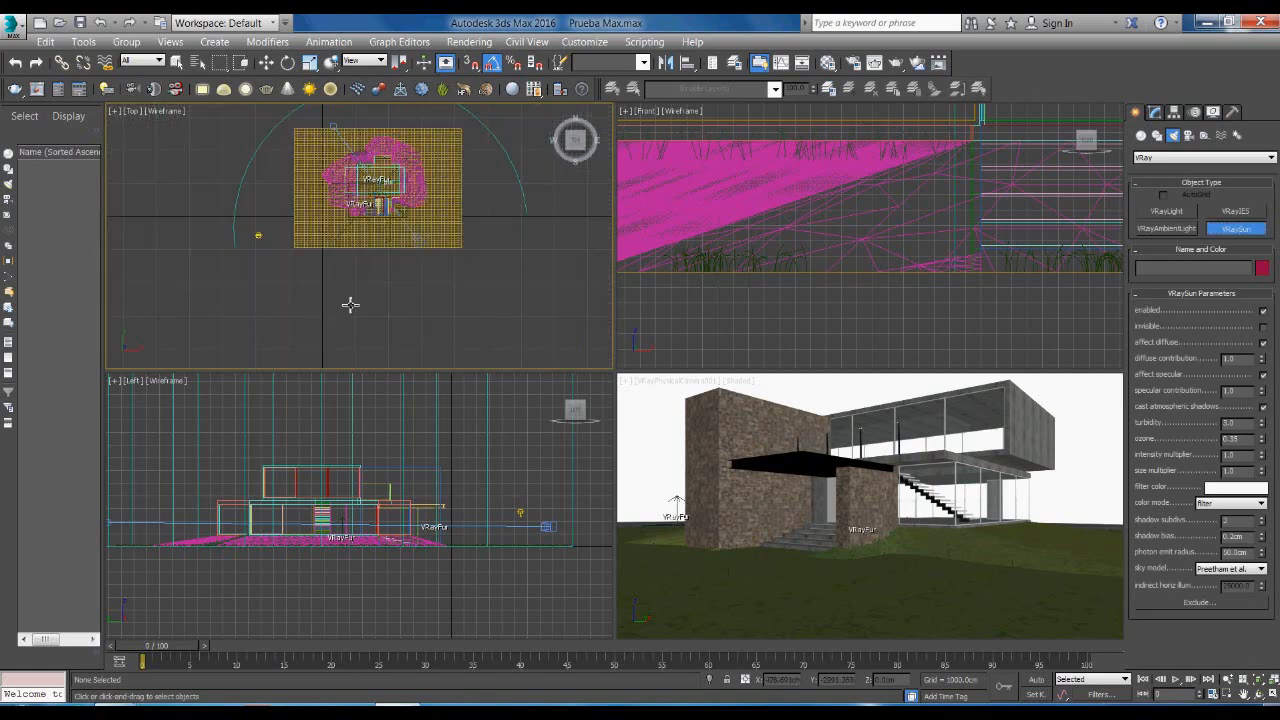
{"action": "middle_click_drag", "start_coordinate": [349, 306], "coordinate": [343, 336]}
{"action": "left_click_drag", "start_coordinate": [241, 334], "coordinate": [464, 122]}
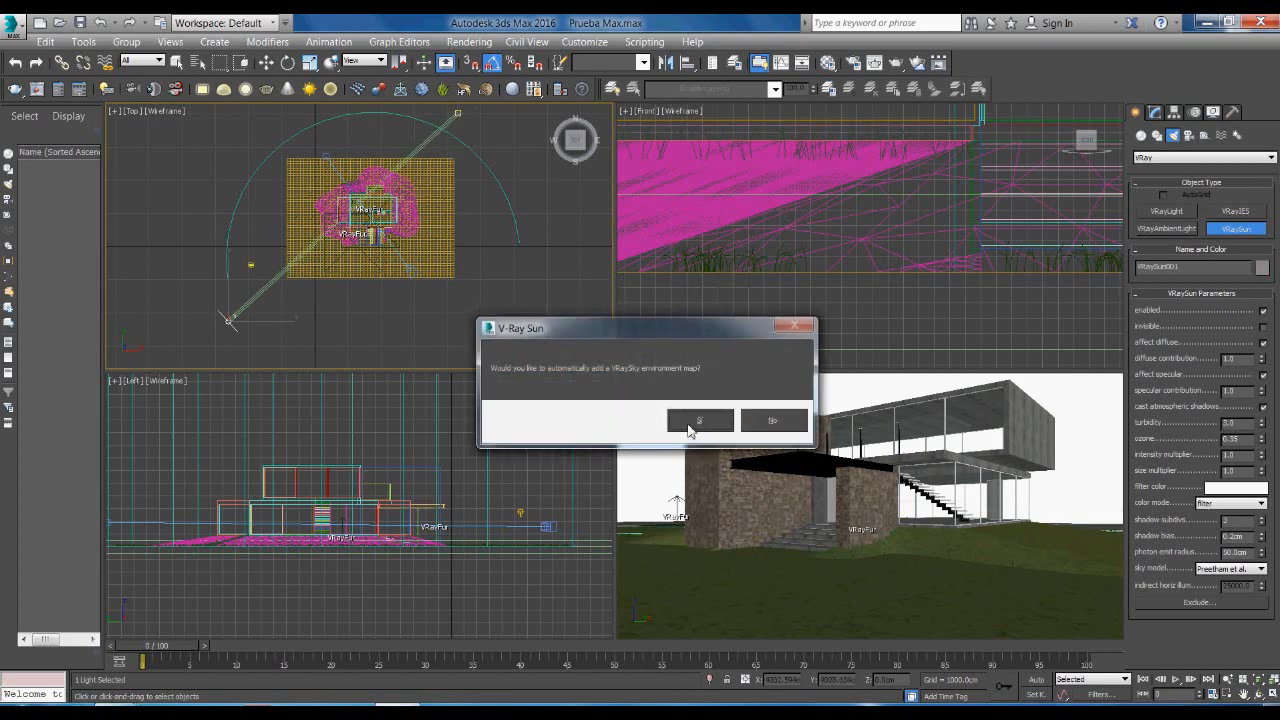
{"action": "left_click", "coordinate": [698, 421]}
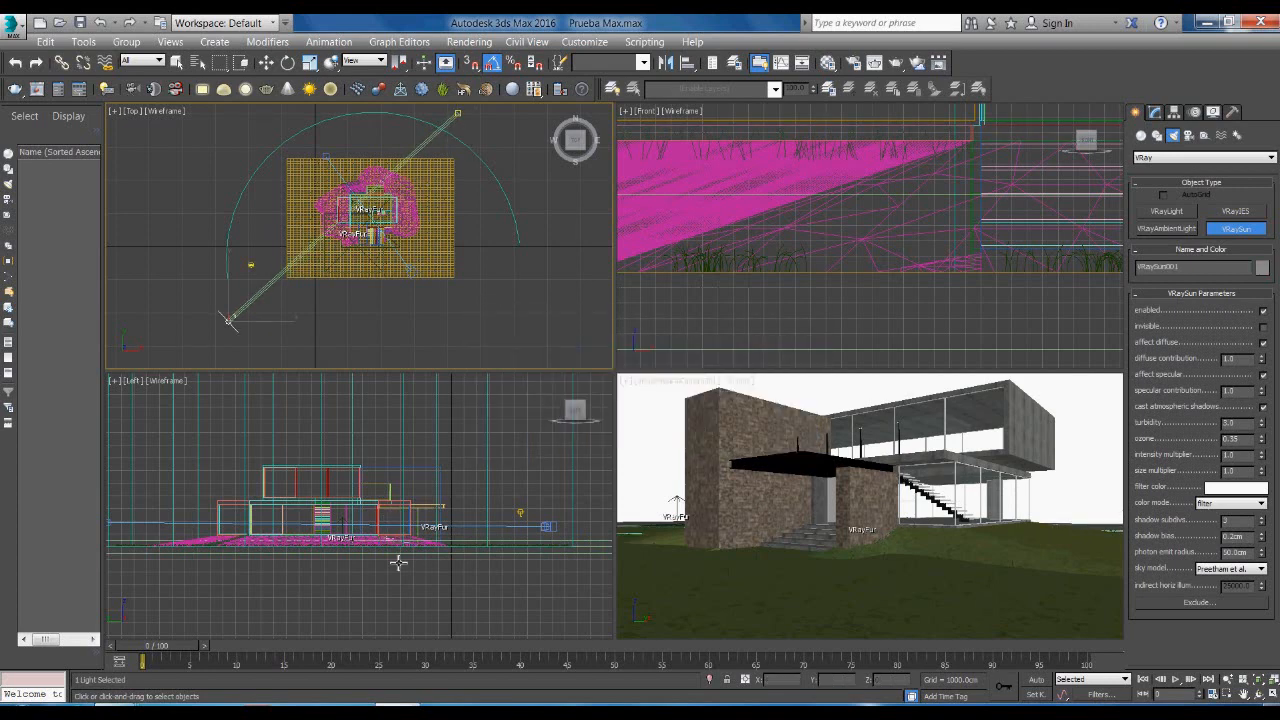
Step: Raise the V-Ray sun in the Left view to a height of about 4400 cm, keeping its target on the ground
{"action": "scroll", "coordinate": [446, 610], "scroll_direction": "down", "scroll_amount": 5}
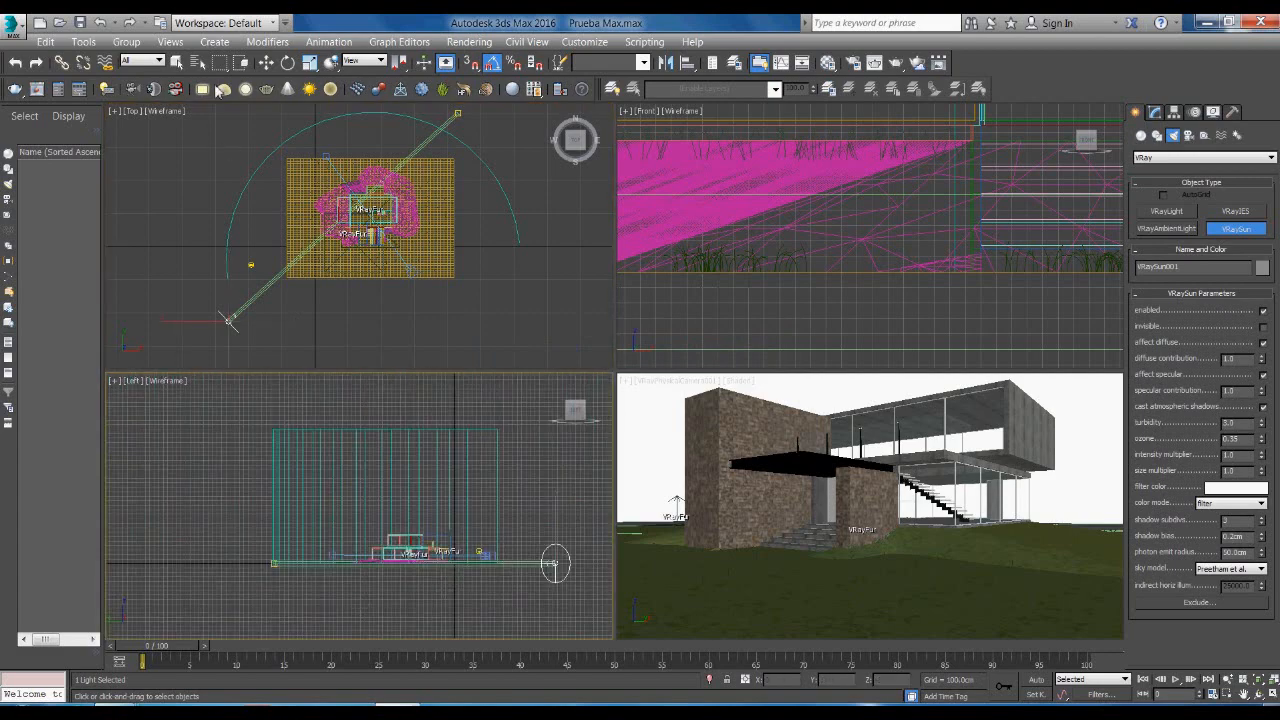
{"action": "left_click", "coordinate": [266, 62]}
{"action": "middle_click_drag", "start_coordinate": [423, 614], "coordinate": [365, 602]}
{"action": "left_click_drag", "start_coordinate": [491, 550], "coordinate": [527, 327]}
{"action": "scroll", "coordinate": [806, 338], "scroll_direction": "down", "scroll_amount": 6}
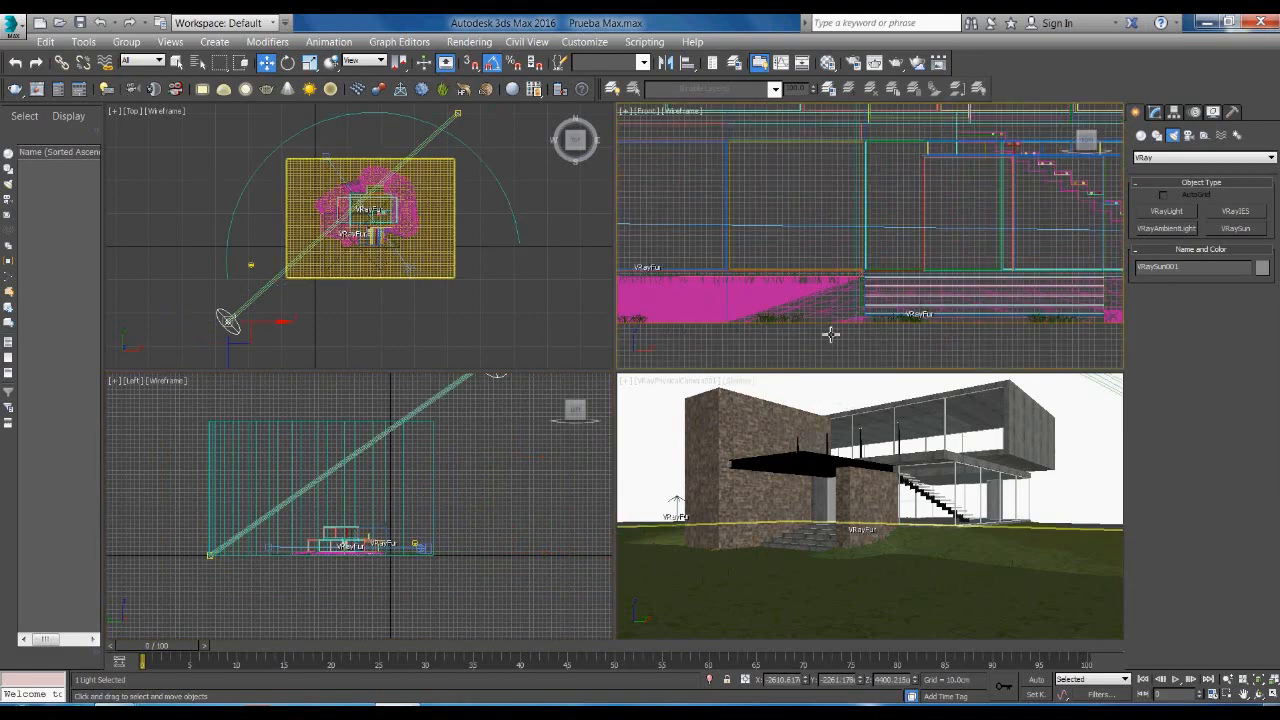
{"action": "scroll", "coordinate": [839, 328], "scroll_direction": "down", "scroll_amount": 5}
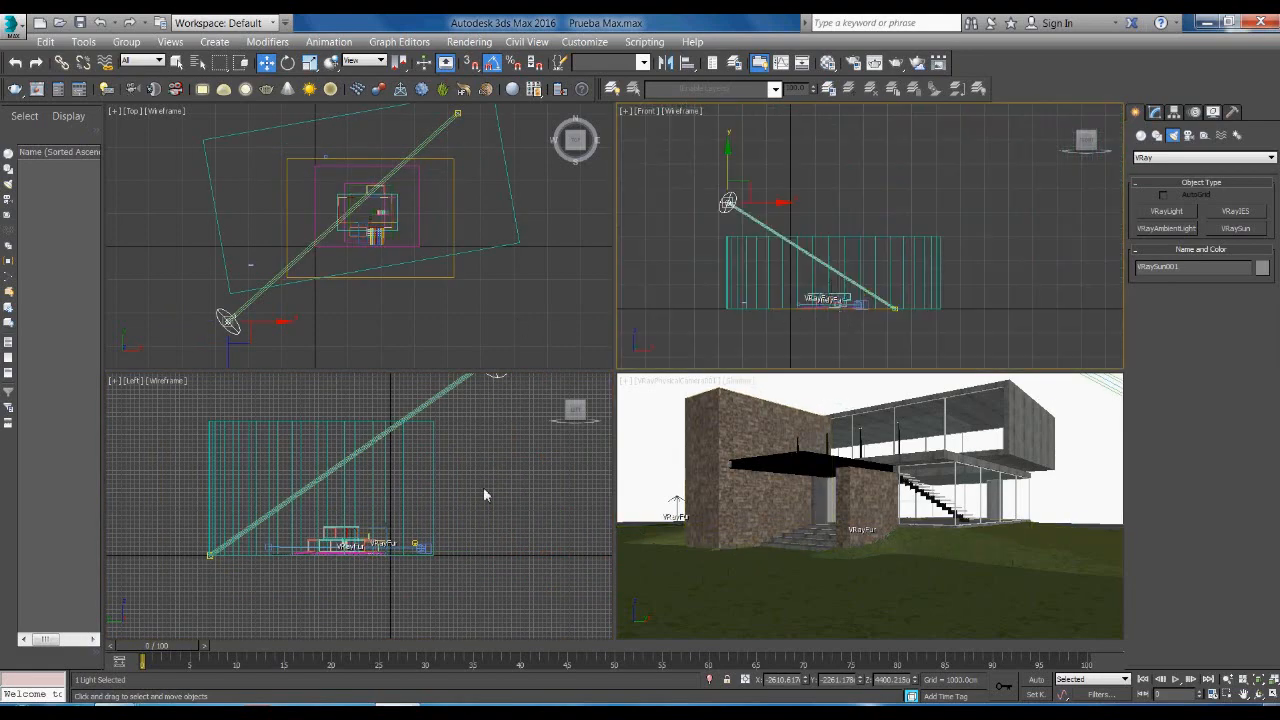
{"action": "middle_click_drag", "start_coordinate": [320, 317], "coordinate": [357, 292]}
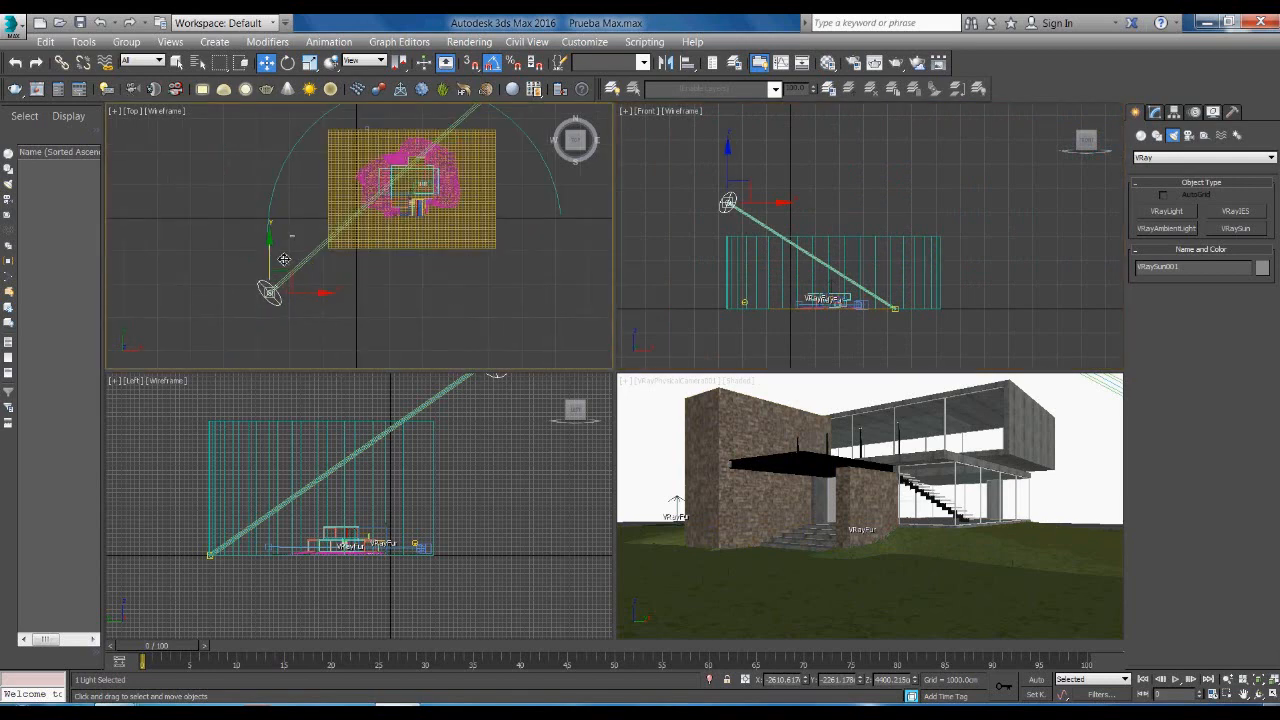
Step: Move the V-Ray sun in the Top view farther from the house, to Y about -2518 cm, then render the camera view and close the frame
{"action": "left_click_drag", "start_coordinate": [285, 267], "coordinate": [286, 268]}
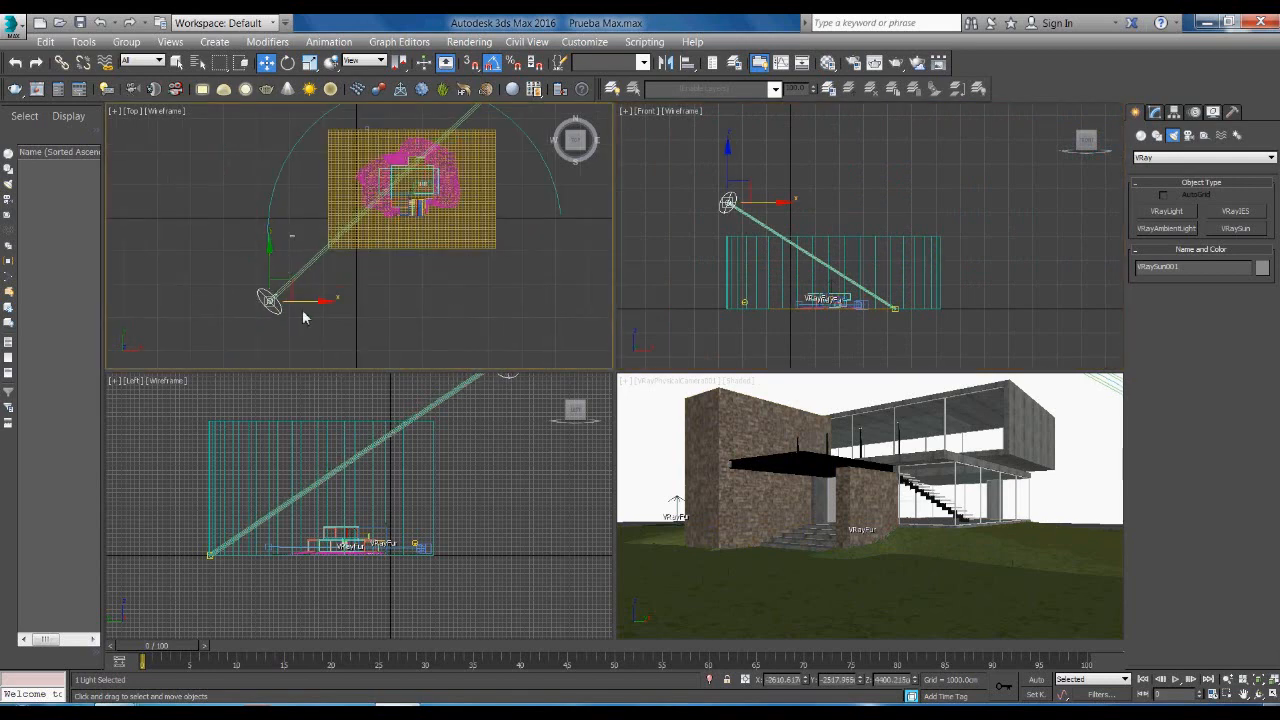
{"action": "left_click", "coordinate": [1155, 113]}
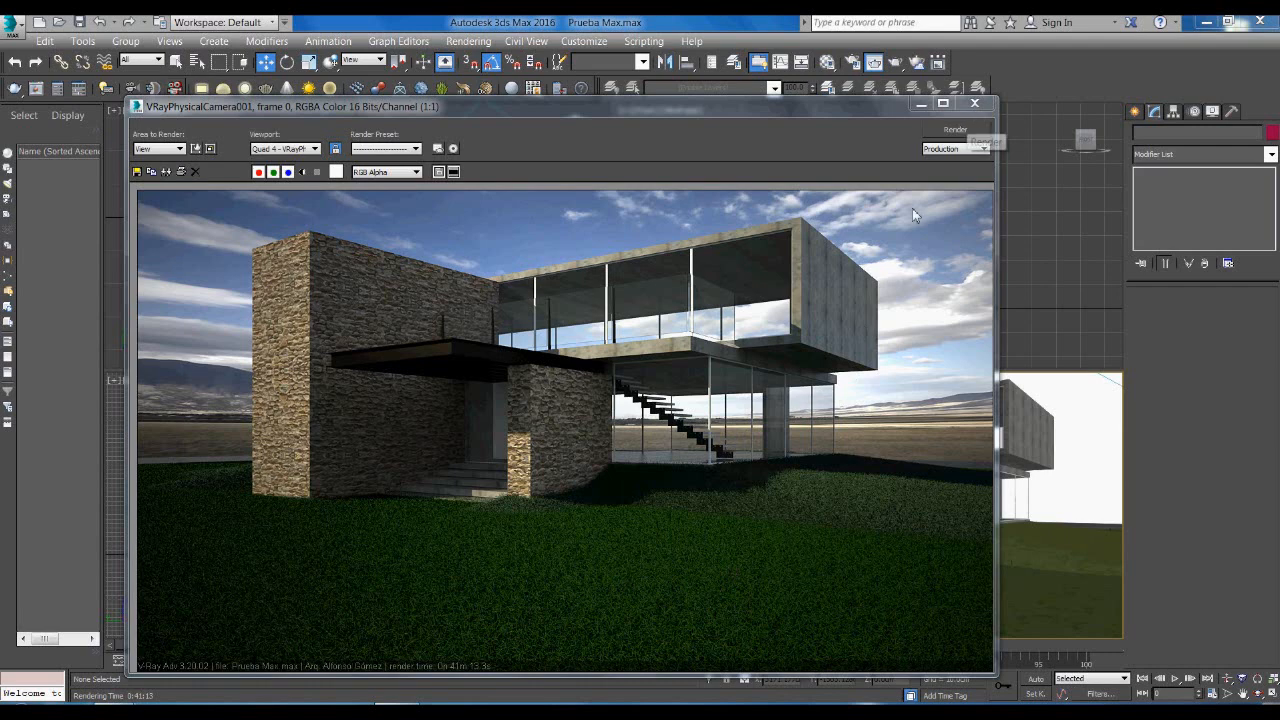
{"action": "left_click", "coordinate": [976, 106]}
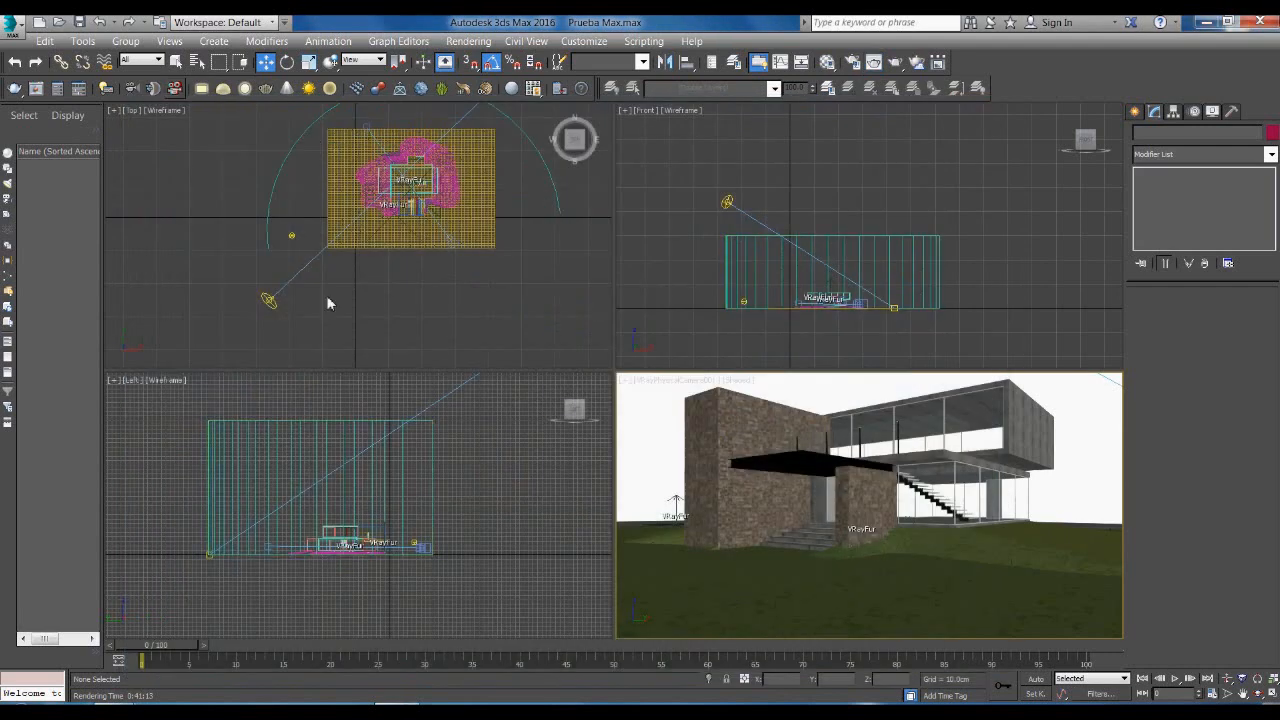
Step: Review the V-Ray sun's parameters and the arc backdrop's UVW Map settings, deselecting each object after inspecting it
{"action": "left_click", "coordinate": [270, 302]}
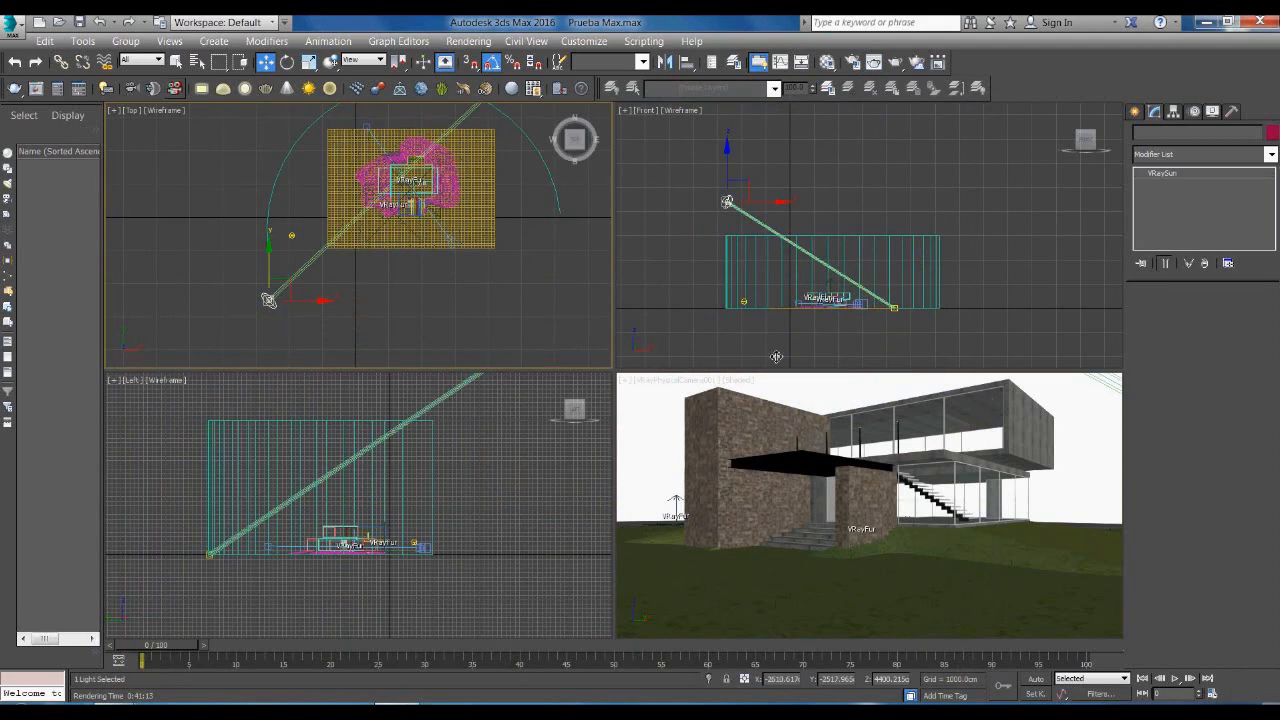
{"action": "right_click", "coordinate": [748, 456]}
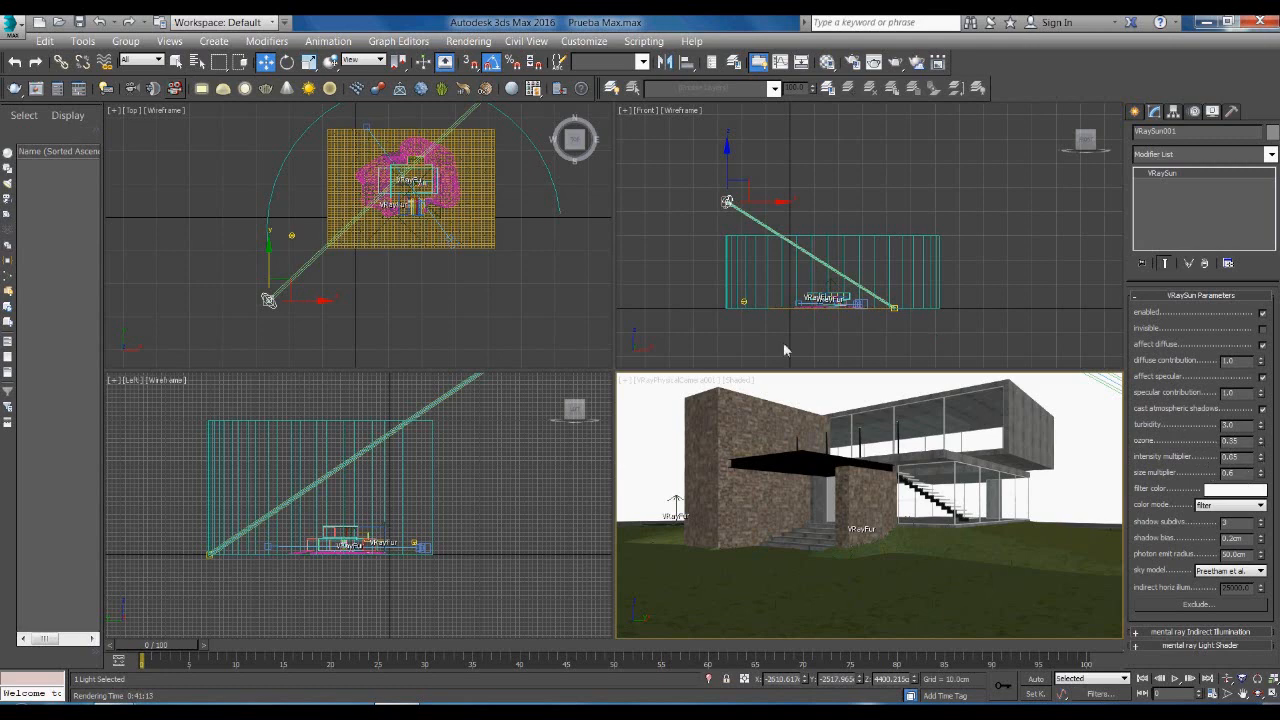
{"action": "left_click", "coordinate": [566, 328]}
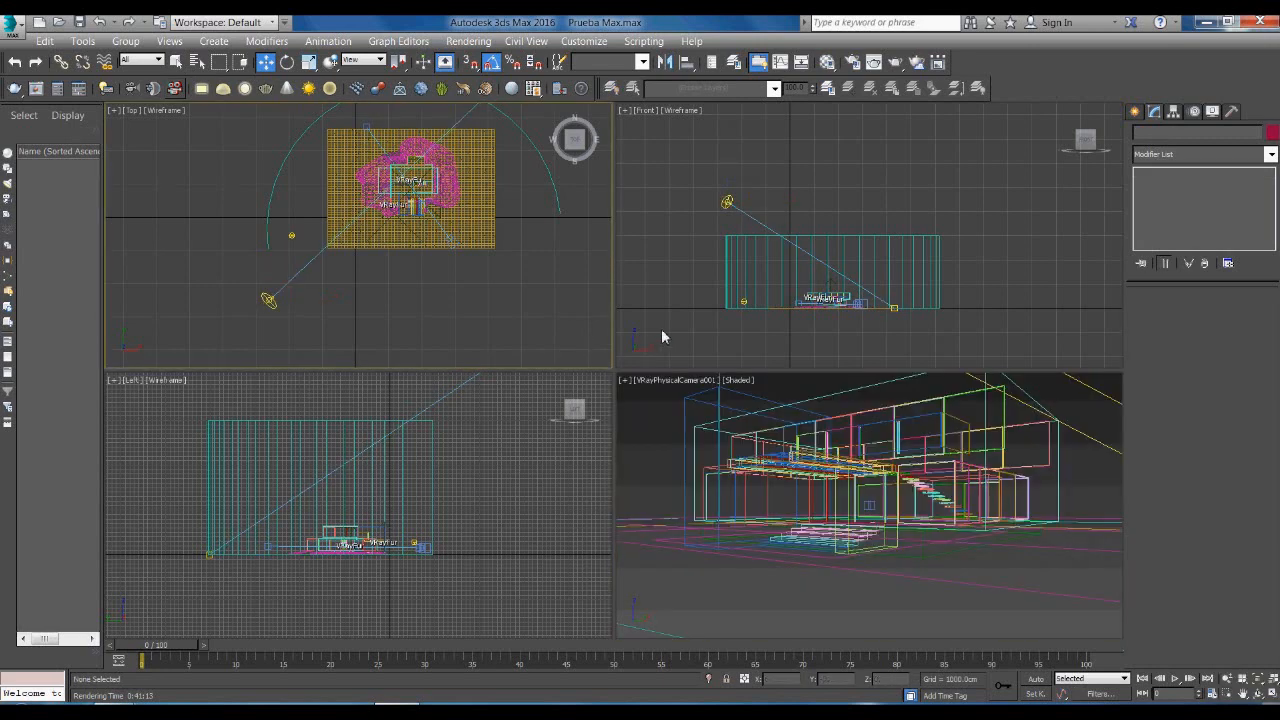
{"action": "left_click", "coordinate": [653, 403]}
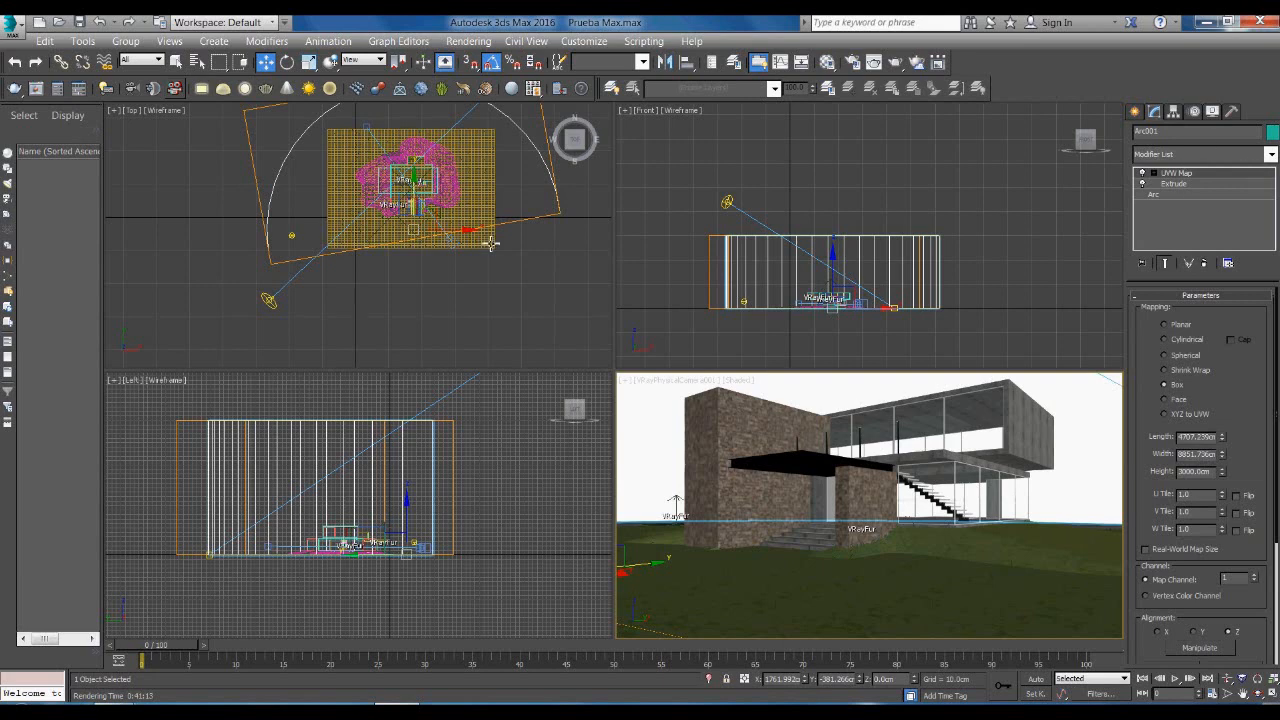
{"action": "left_click", "coordinate": [448, 422]}
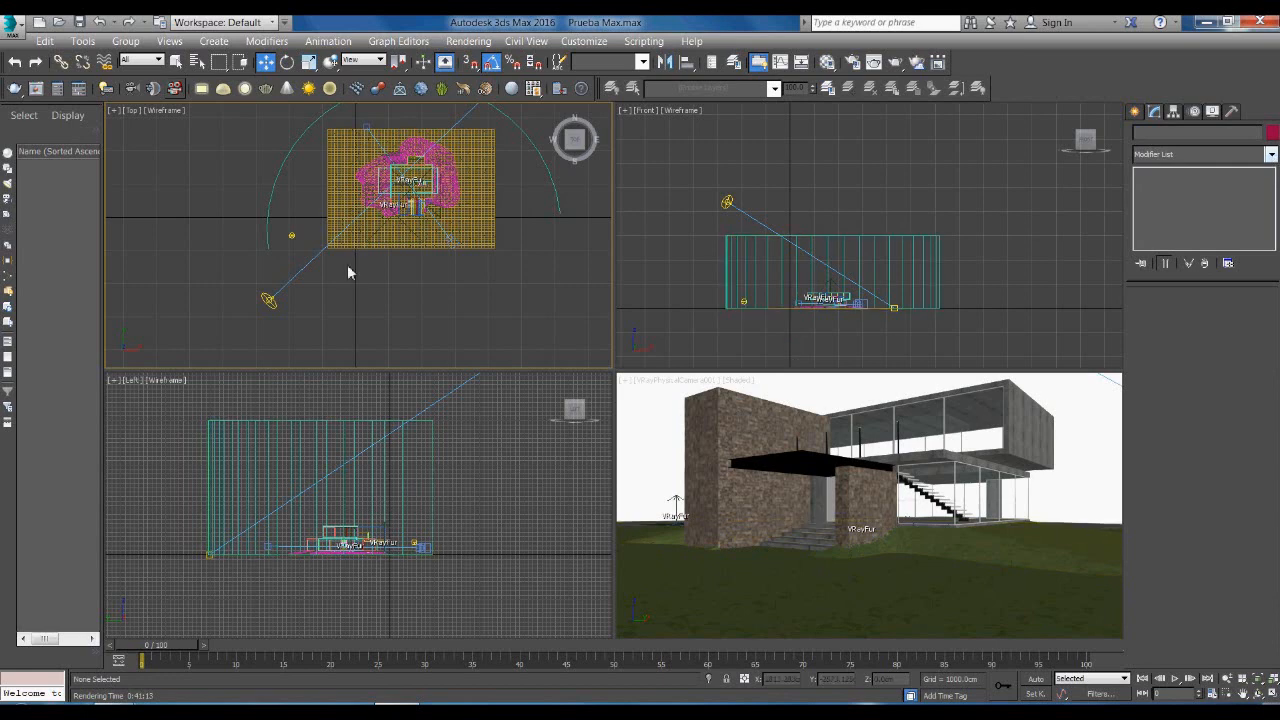
Step: Select the terrain mesh around the house, look through its available modifiers without adding one, and deselect it
{"action": "left_click", "coordinate": [447, 190]}
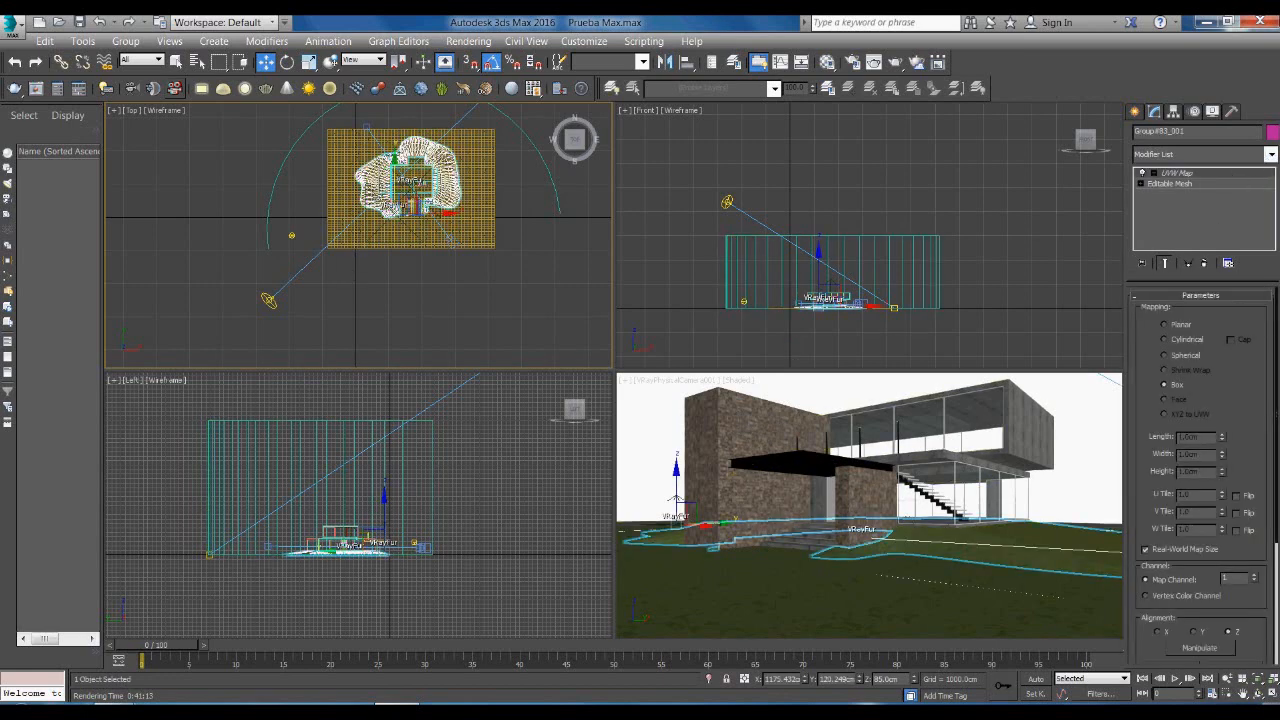
{"action": "left_click", "coordinate": [1272, 156]}
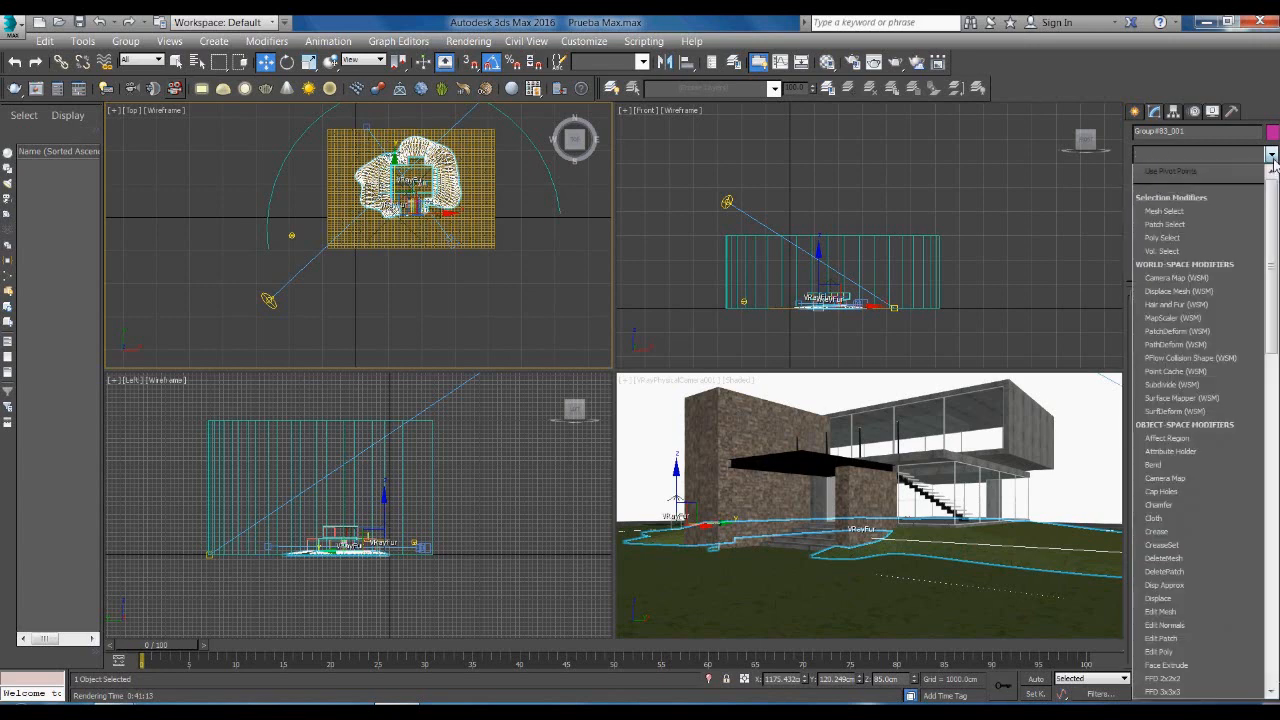
{"action": "scroll", "coordinate": [1175, 630], "scroll_direction": "down", "scroll_amount": 6}
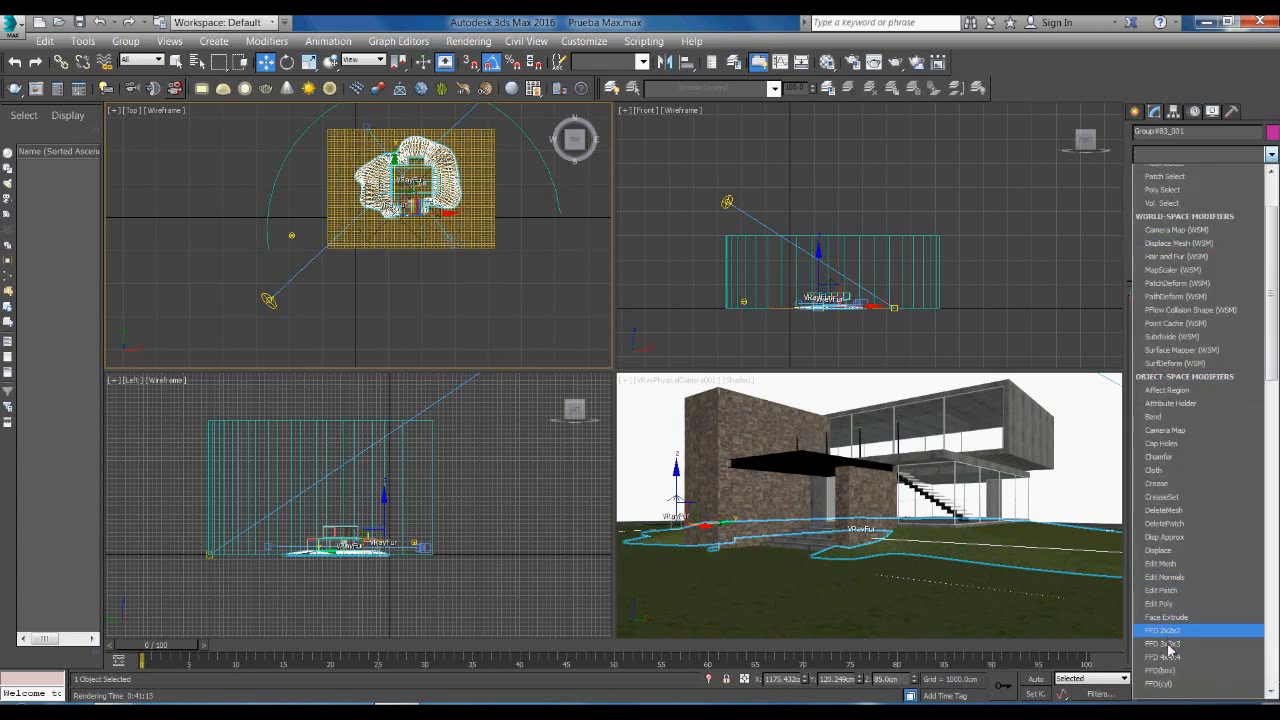
{"action": "scroll", "coordinate": [1173, 655], "scroll_direction": "down", "scroll_amount": 3}
{"action": "left_click", "coordinate": [1165, 545]}
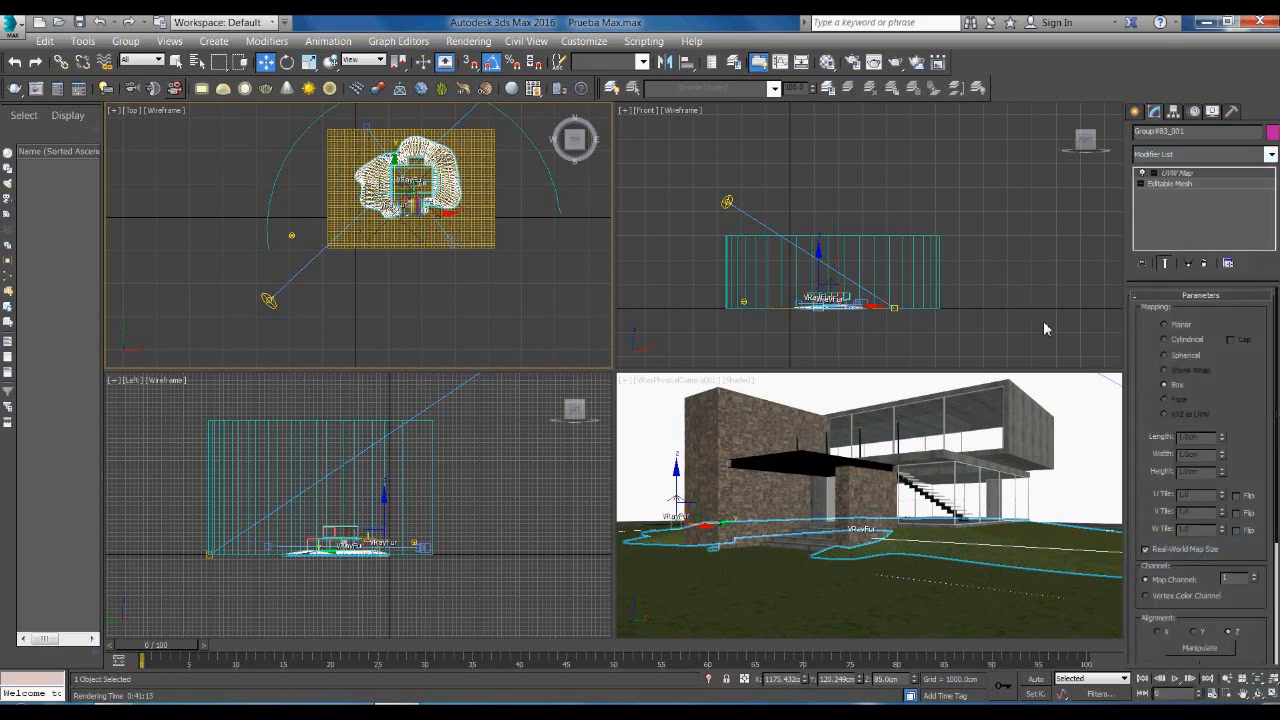
{"action": "left_click", "coordinate": [702, 331]}
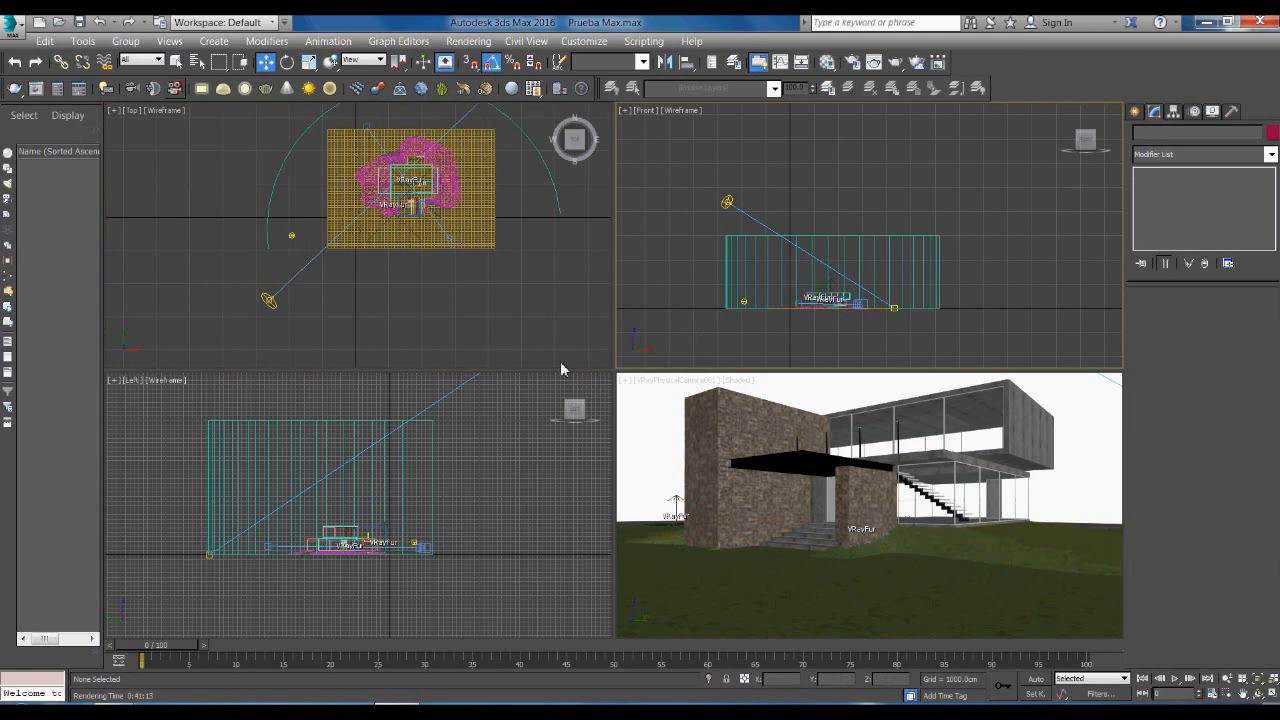
{"action": "middle_click_drag", "start_coordinate": [559, 322], "coordinate": [514, 327]}
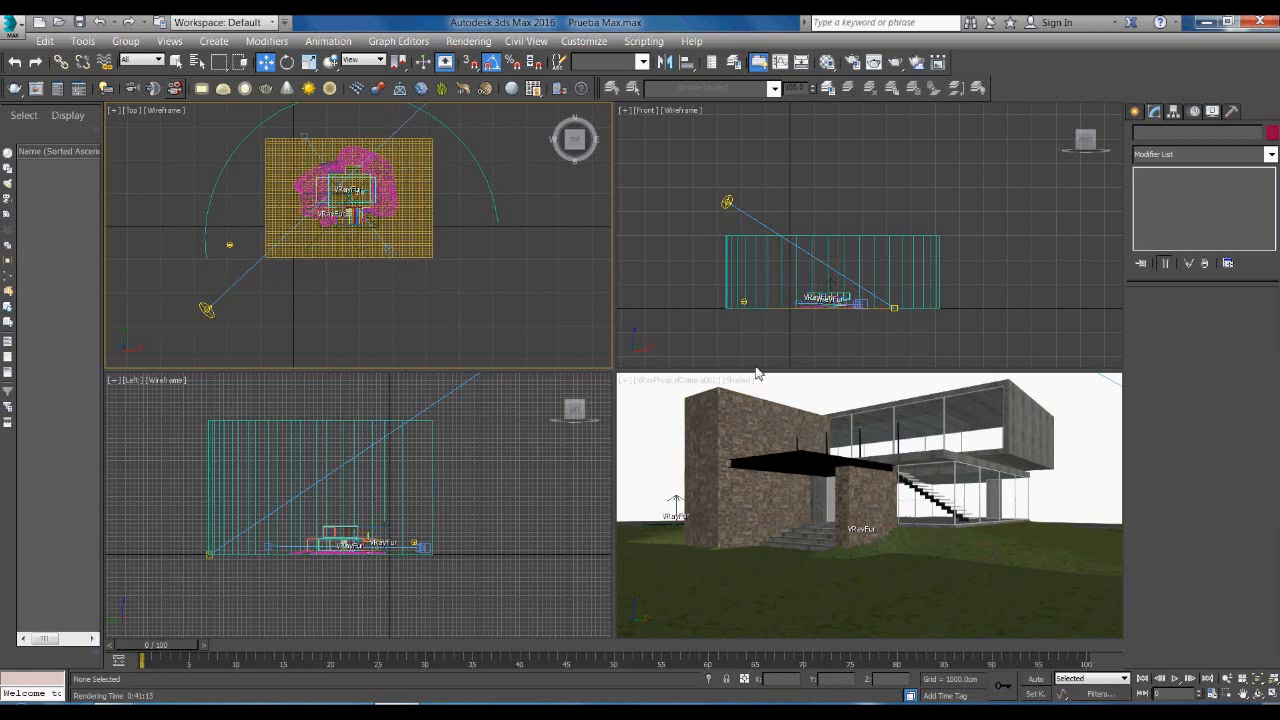
{"action": "middle_click_drag", "start_coordinate": [533, 293], "coordinate": [549, 296]}
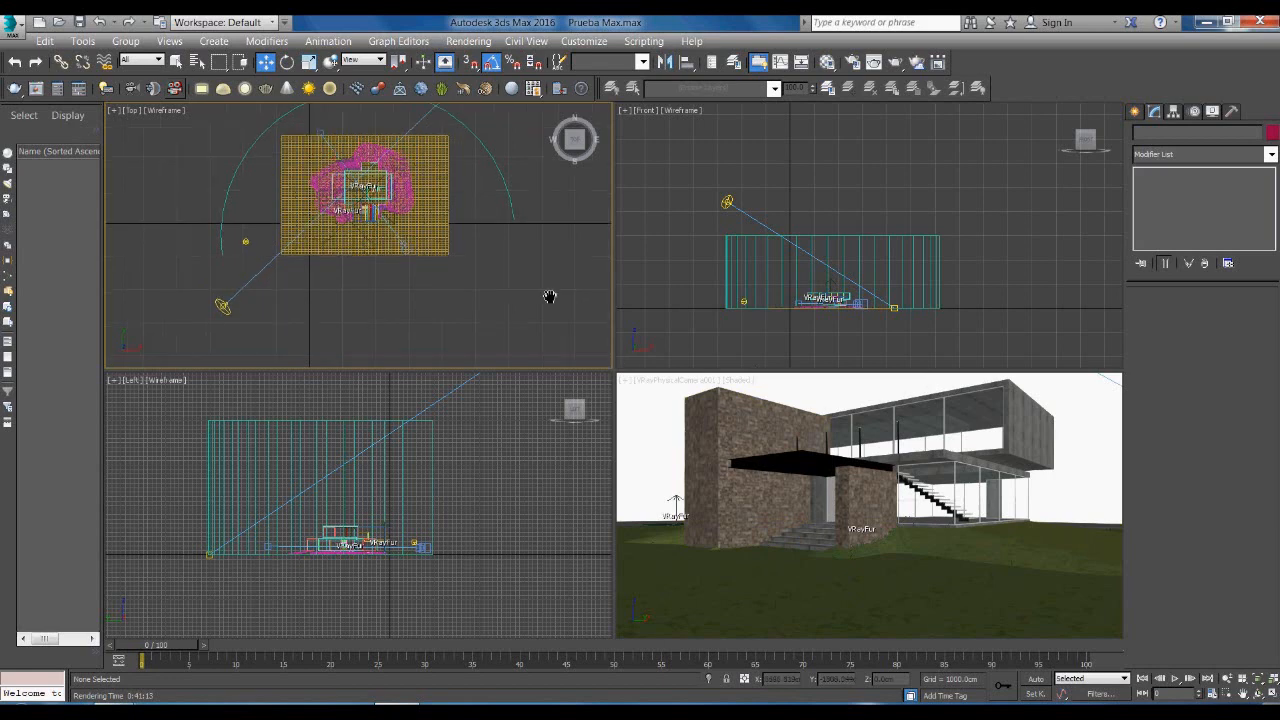